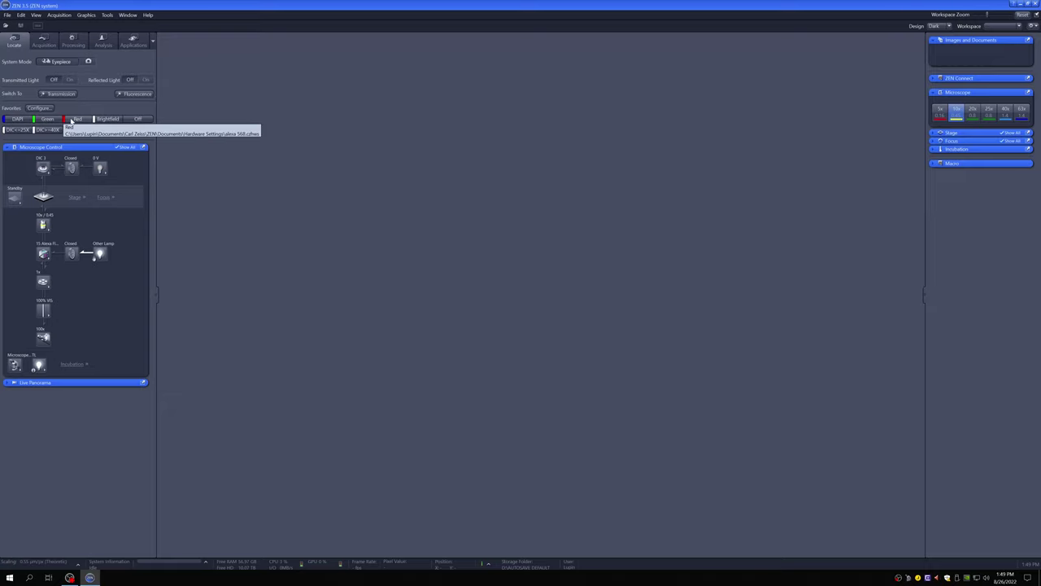
# Step: View the sample through the eyepiece with the Red and DAPI presets, and switch the illumination off
pyautogui.click(71, 121)
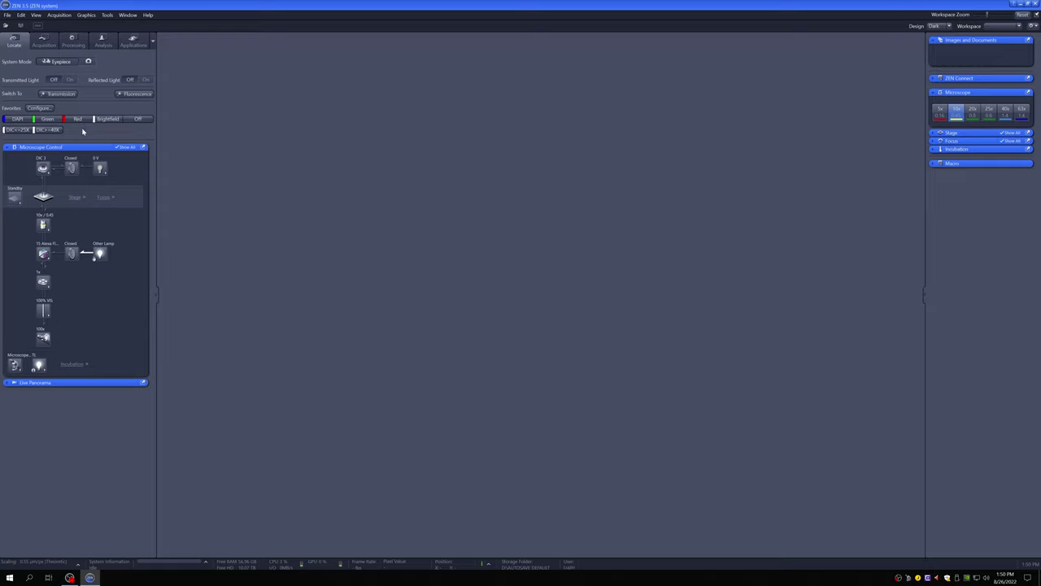
pyautogui.click(23, 121)
pyautogui.click(138, 119)
# Step: Load the MSL_DAPI_af488_af594 experiment configuration for acquisition
pyautogui.click(40, 41)
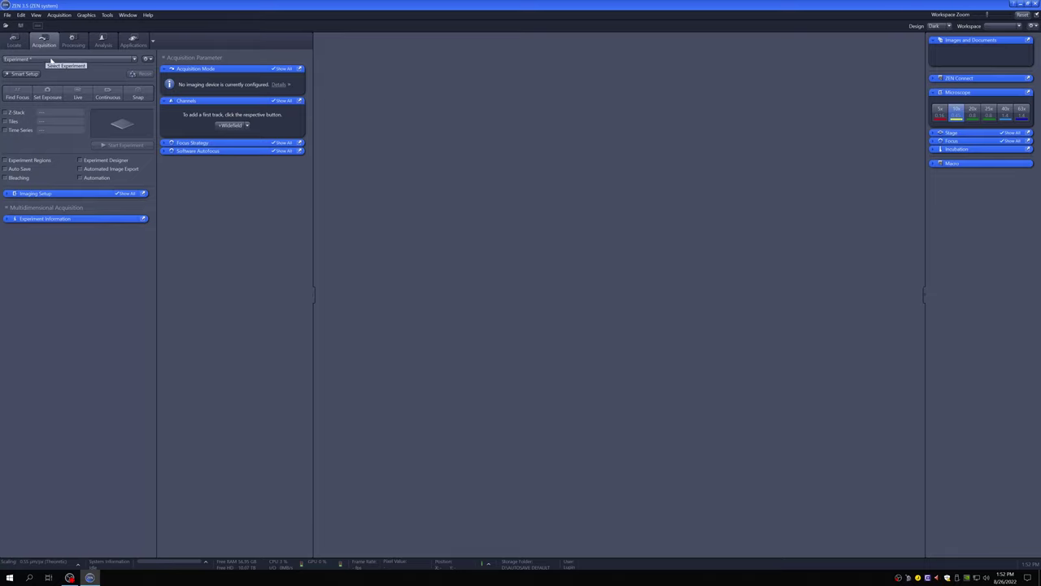
pyautogui.click(81, 61)
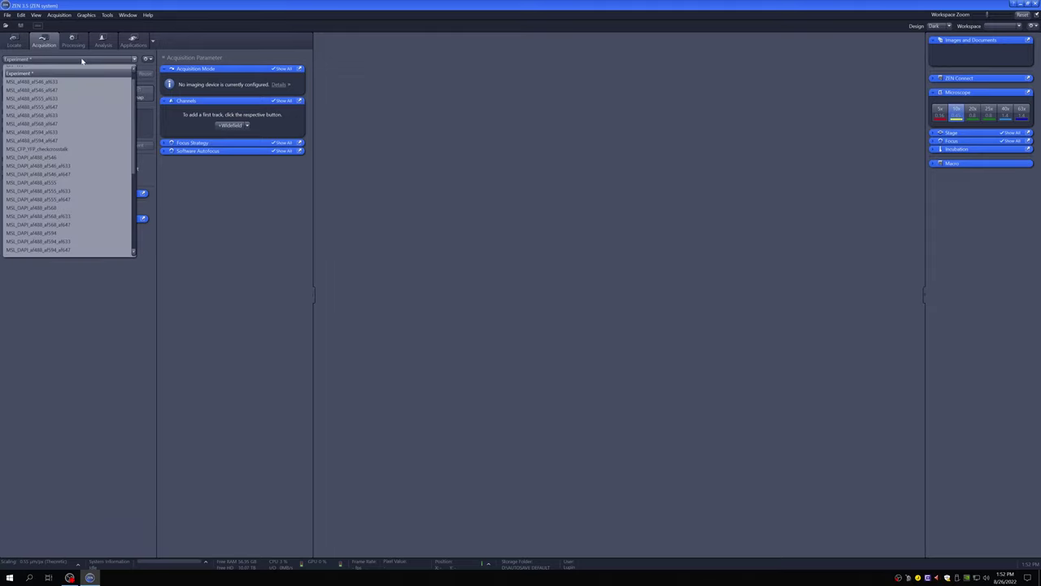
pyautogui.scroll(1, 82, 85)
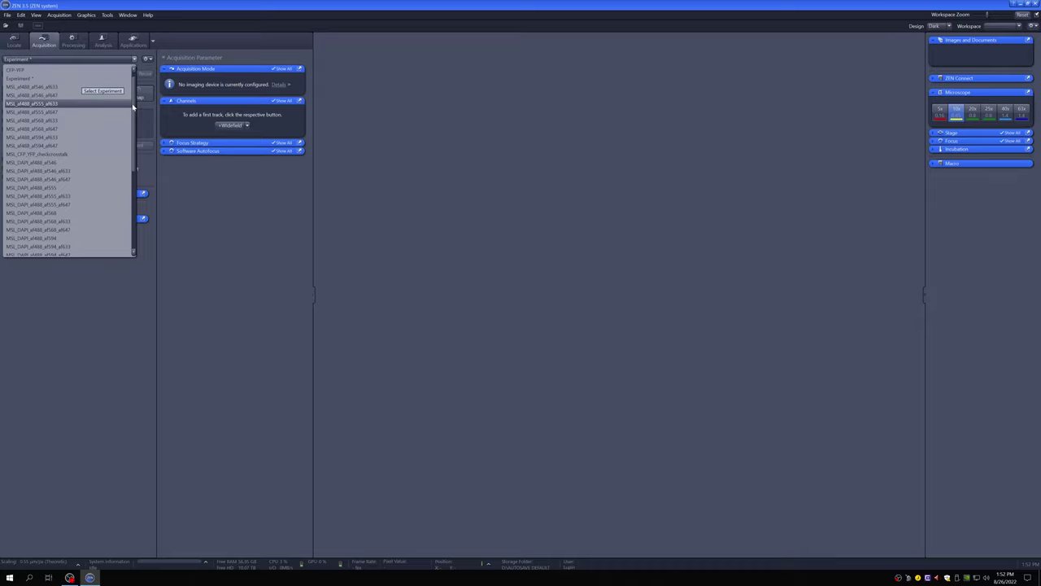
pyautogui.moveTo(132, 106)
pyautogui.mouseDown()
pyautogui.moveTo(131, 199)
pyautogui.moveTo(131, 118)
pyautogui.mouseUp()
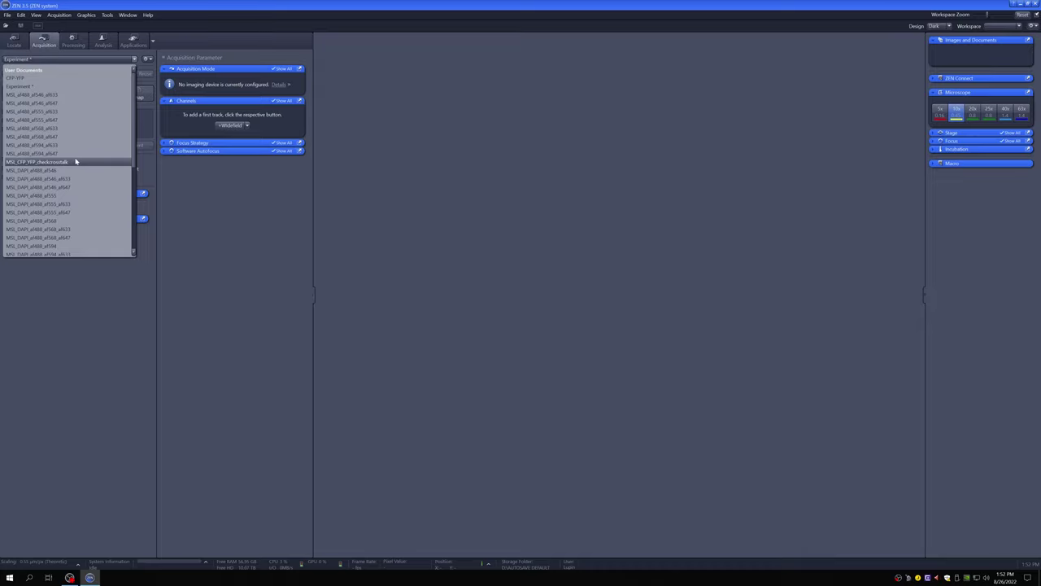
pyautogui.scroll(-3, 98, 170)
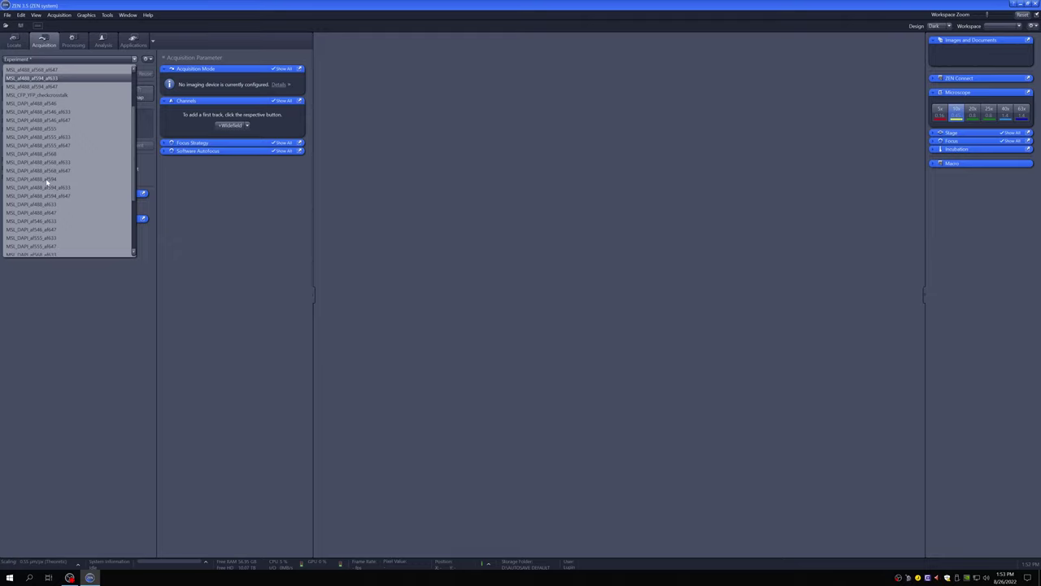
pyautogui.click(46, 179)
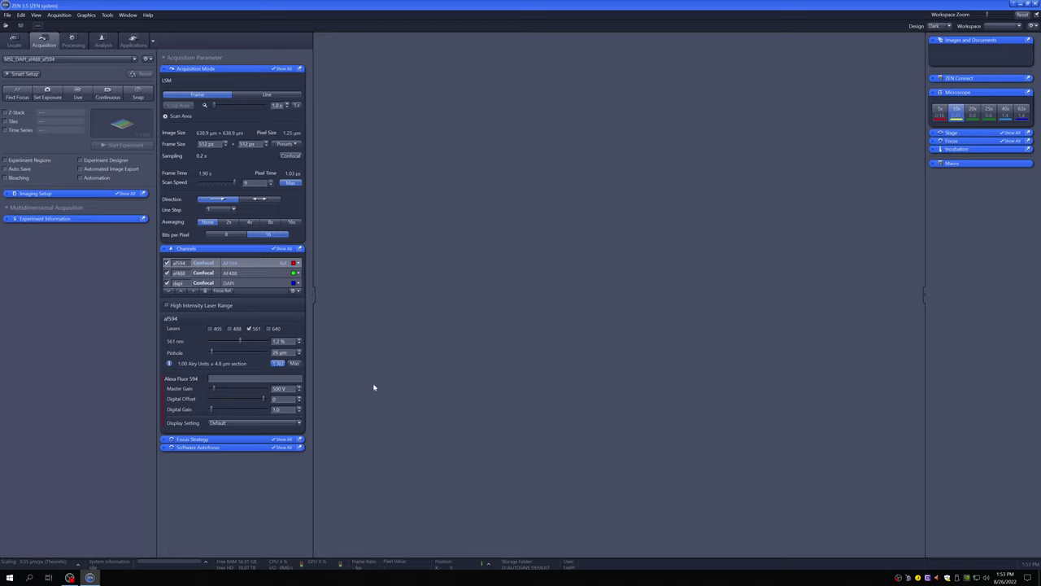
# Step: Open 20X 3x3 tile test.czi from the "workflows map and find" folder inside MSL staff's LSM900 installation testing folder
pyautogui.click(6, 26)
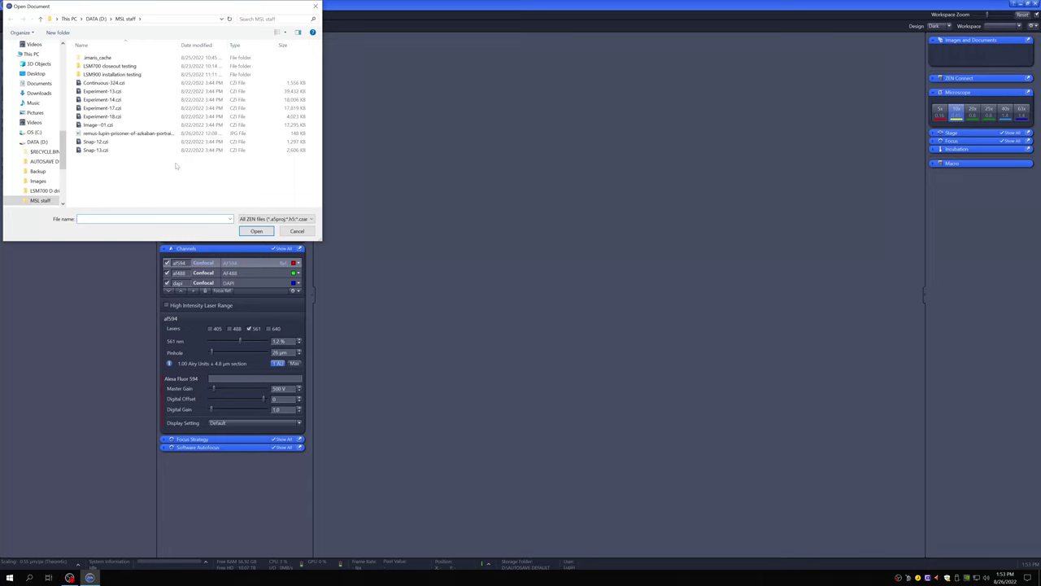
pyautogui.doubleClick(114, 74)
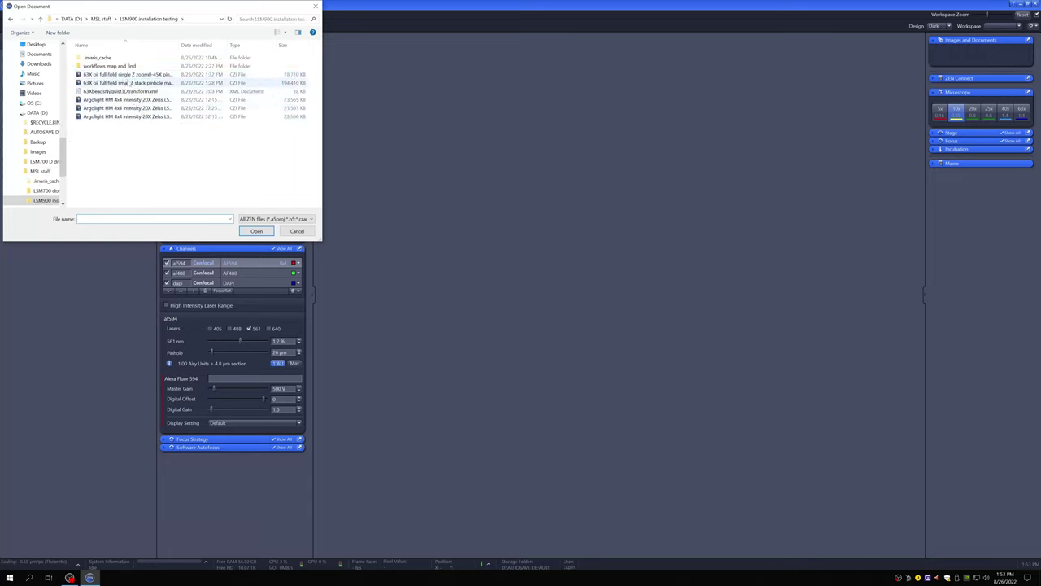
pyautogui.doubleClick(120, 66)
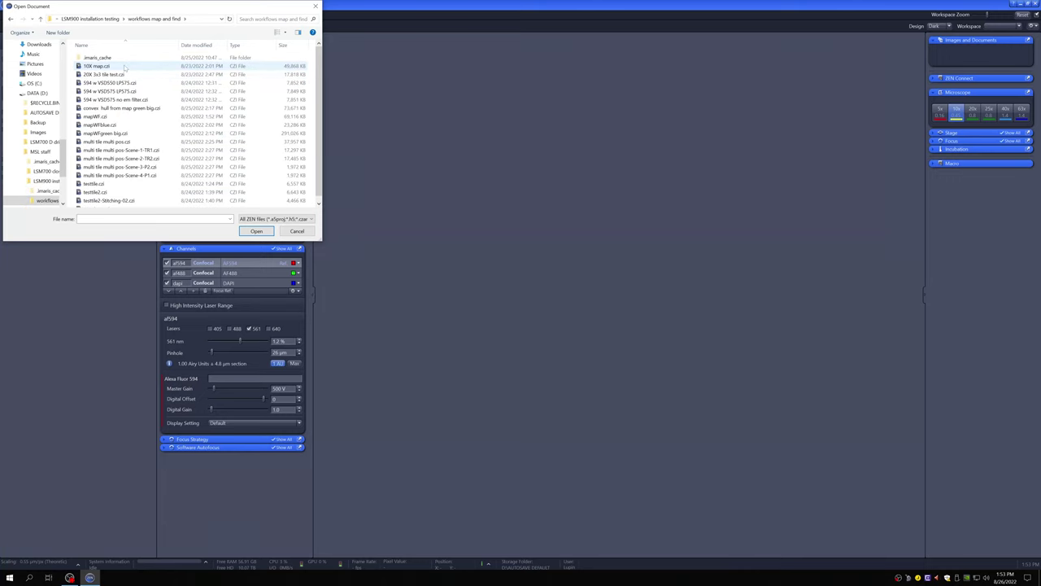
pyautogui.click(124, 68)
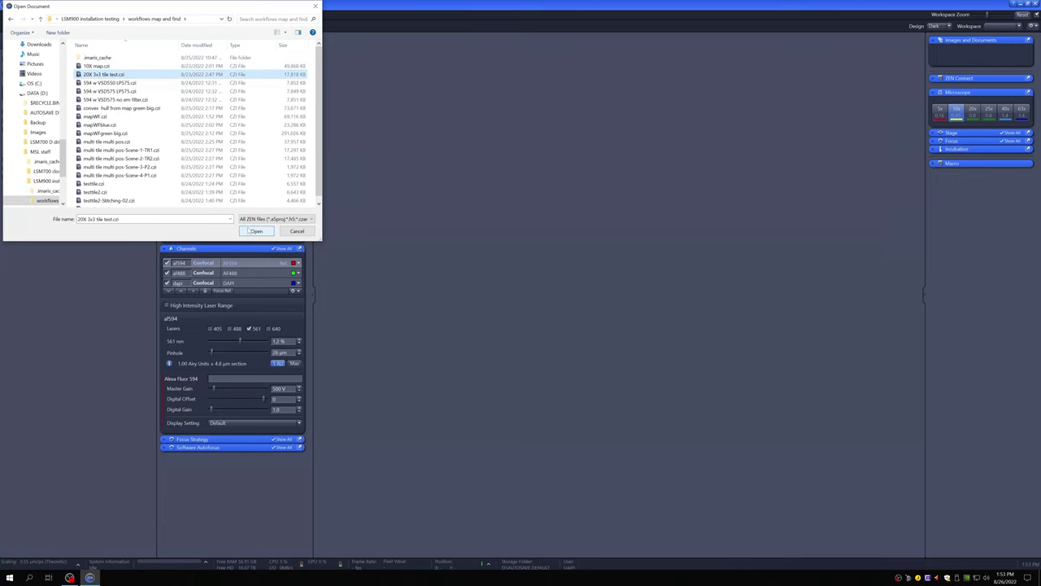
pyautogui.click(256, 231)
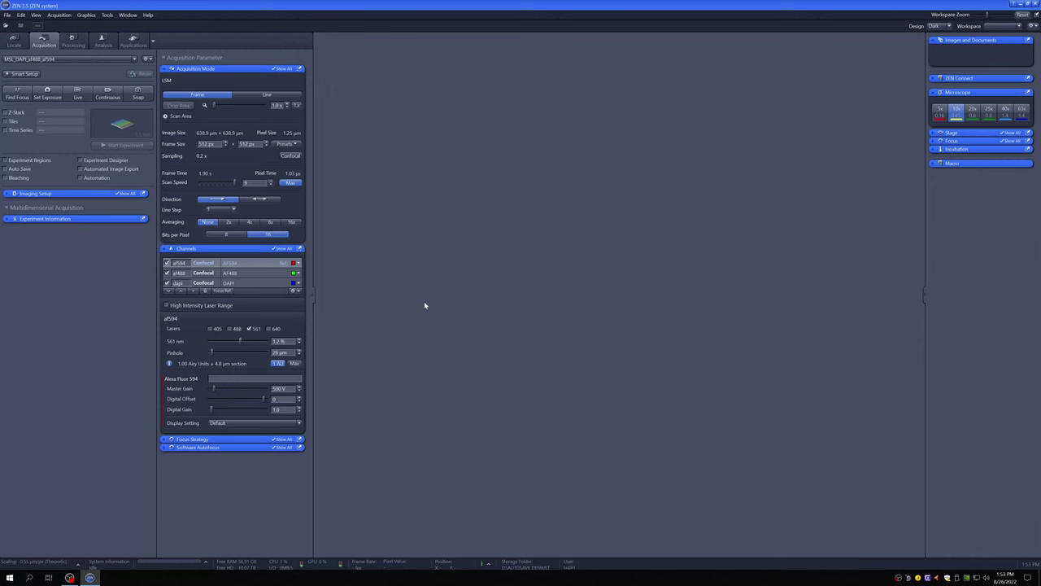
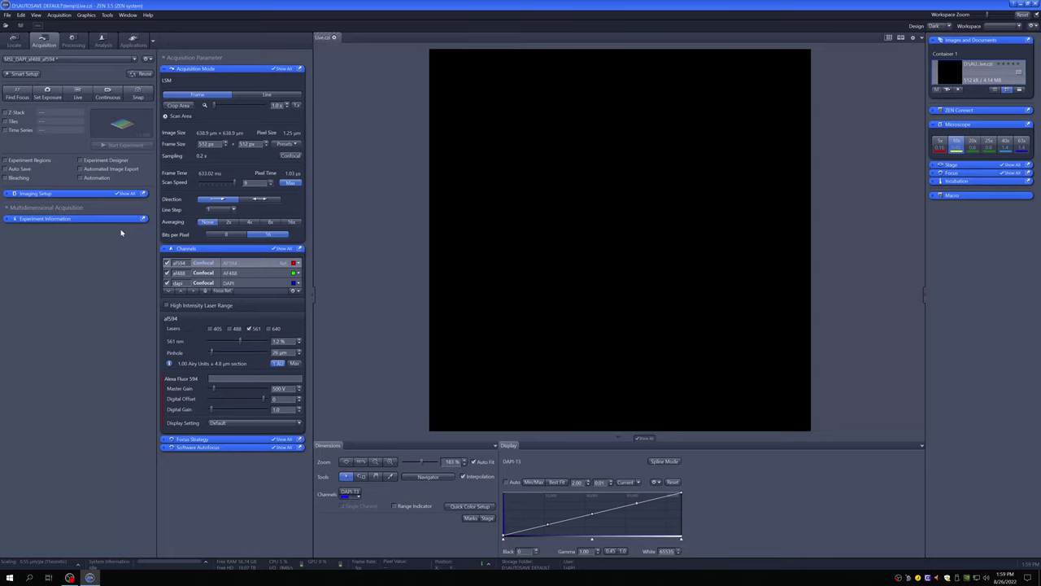
# Step: Start a live scan of the DAPI track, view the AF488 track briefly and return to DAPI
pyautogui.click(229, 283)
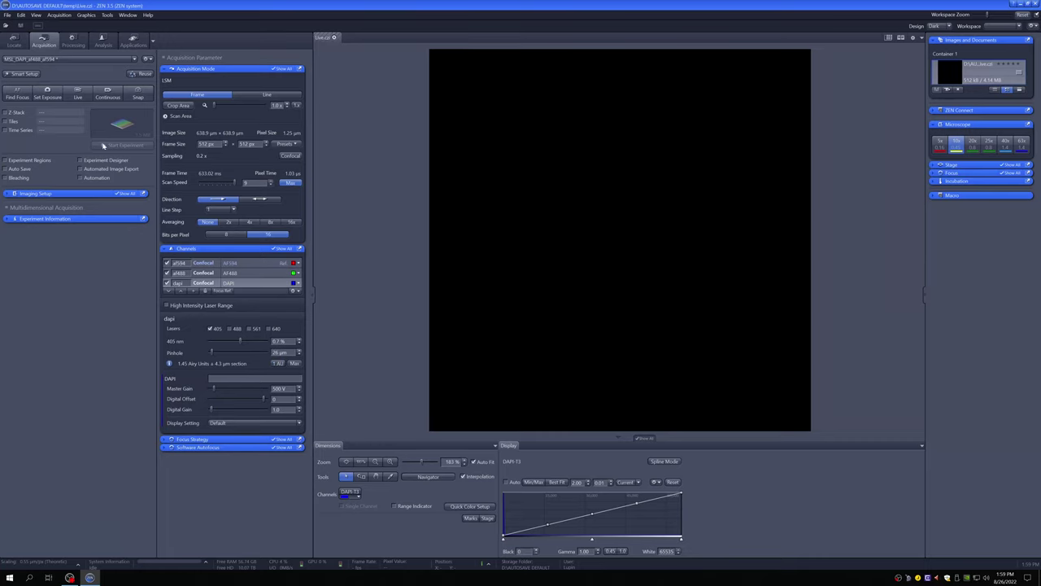
pyautogui.click(86, 94)
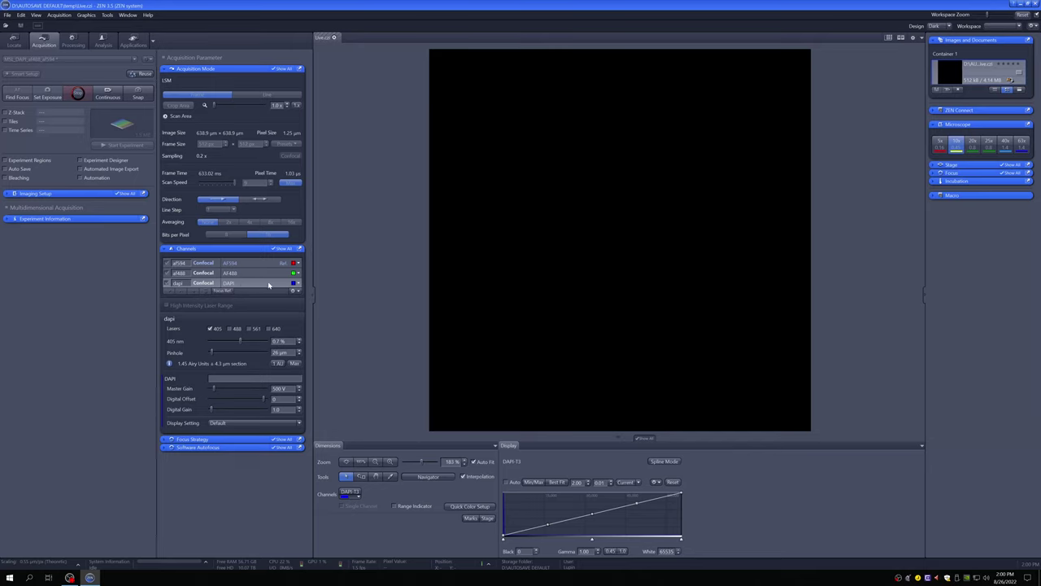
pyautogui.click(244, 273)
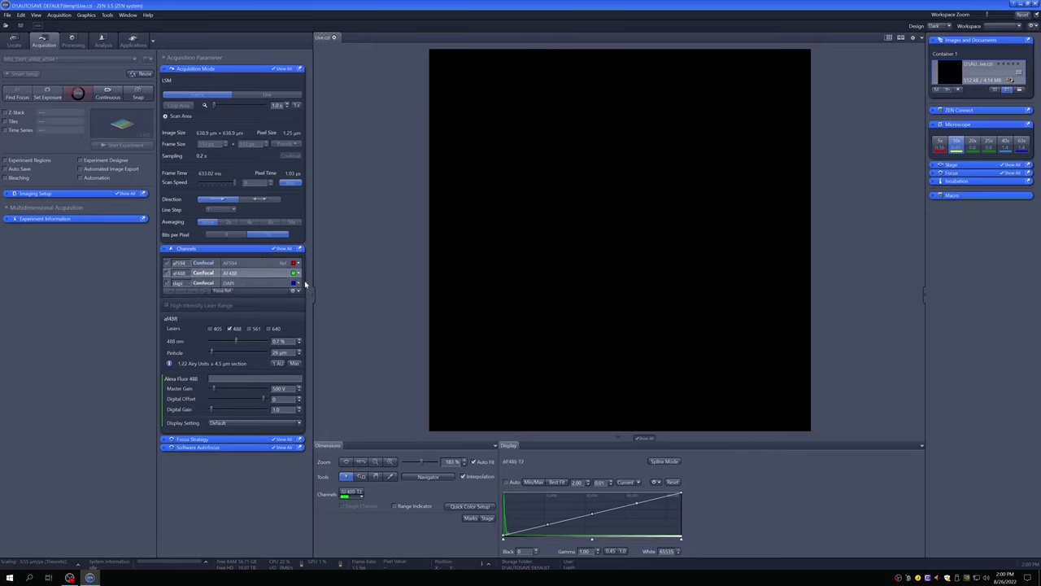
pyautogui.click(236, 283)
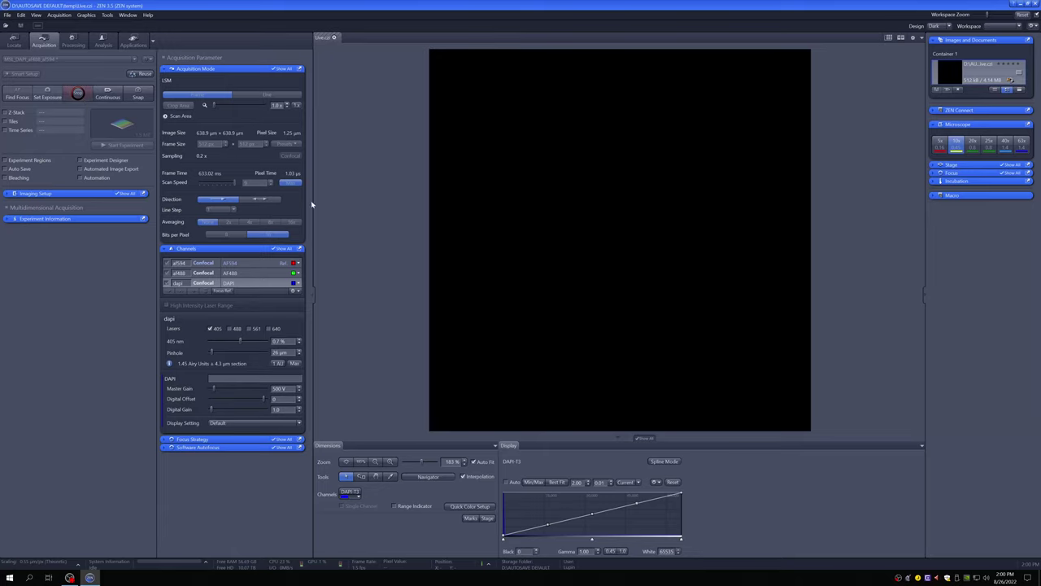
# Step: Check the DAPI live image with the range indicator and Min/Max display, resetting the display and stopping the scan at the end
pyautogui.click(396, 506)
pyautogui.click(534, 483)
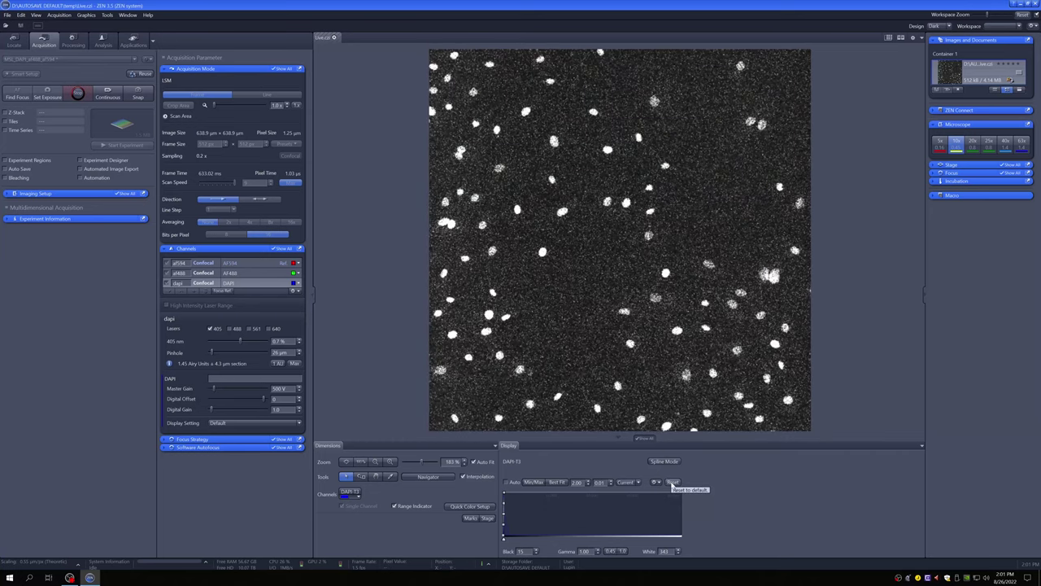
pyautogui.click(673, 483)
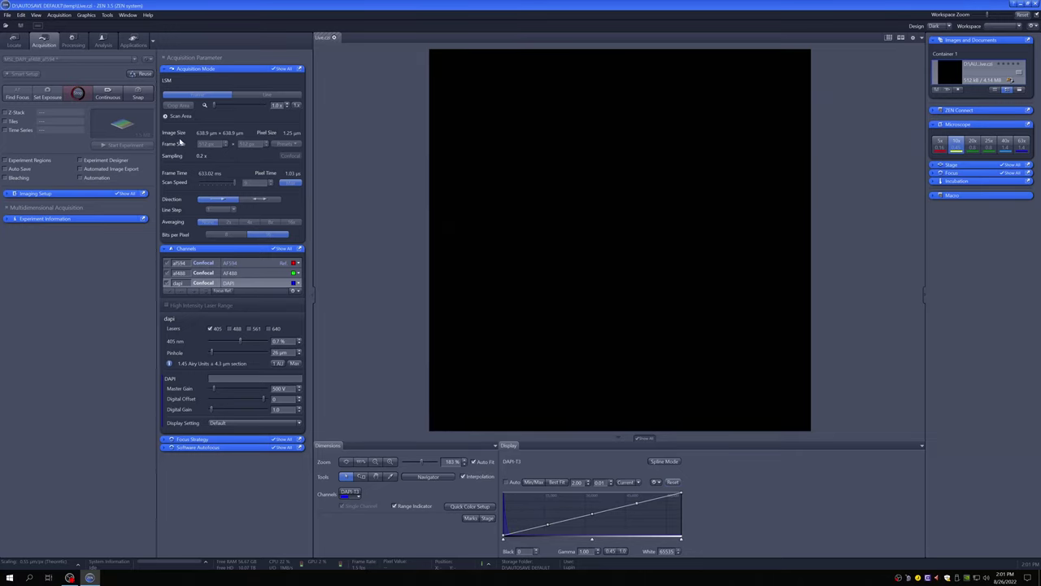
pyautogui.click(81, 95)
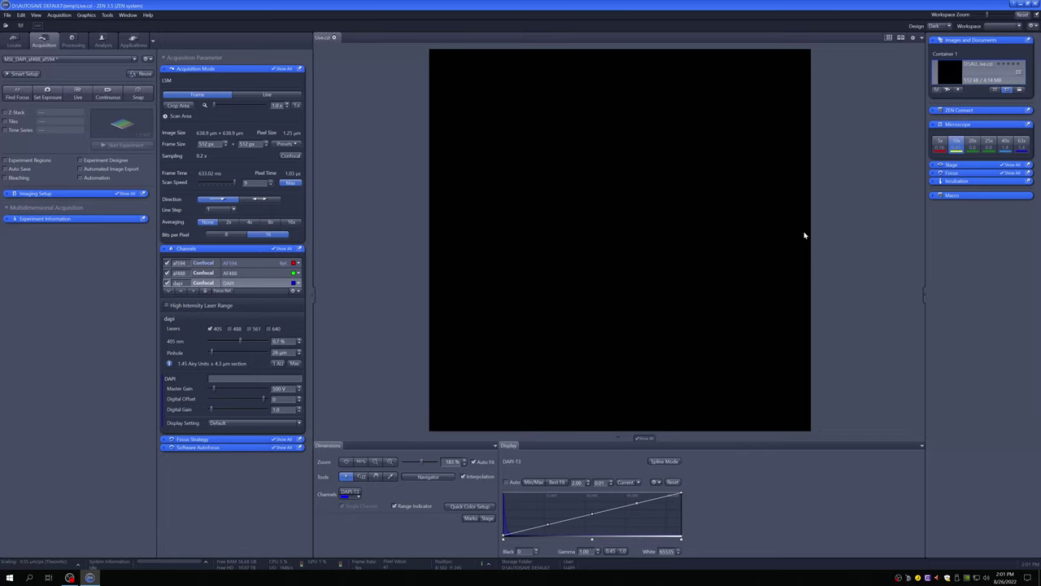
# Step: Live-scan the DAPI track with the 20x objective, using Min/Max display and the range indicator, and reset the display range to default
pyautogui.click(973, 150)
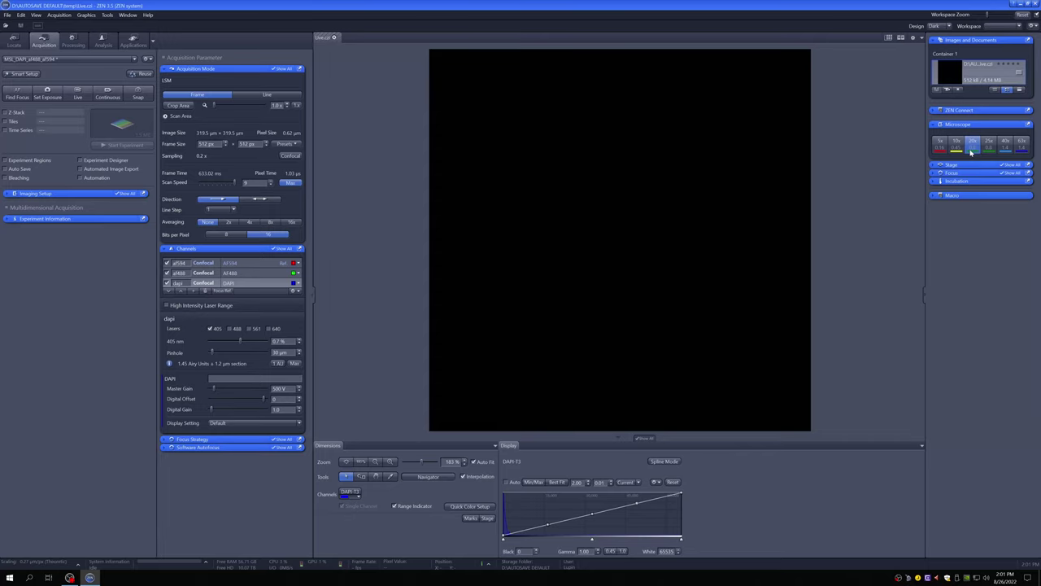
pyautogui.click(86, 96)
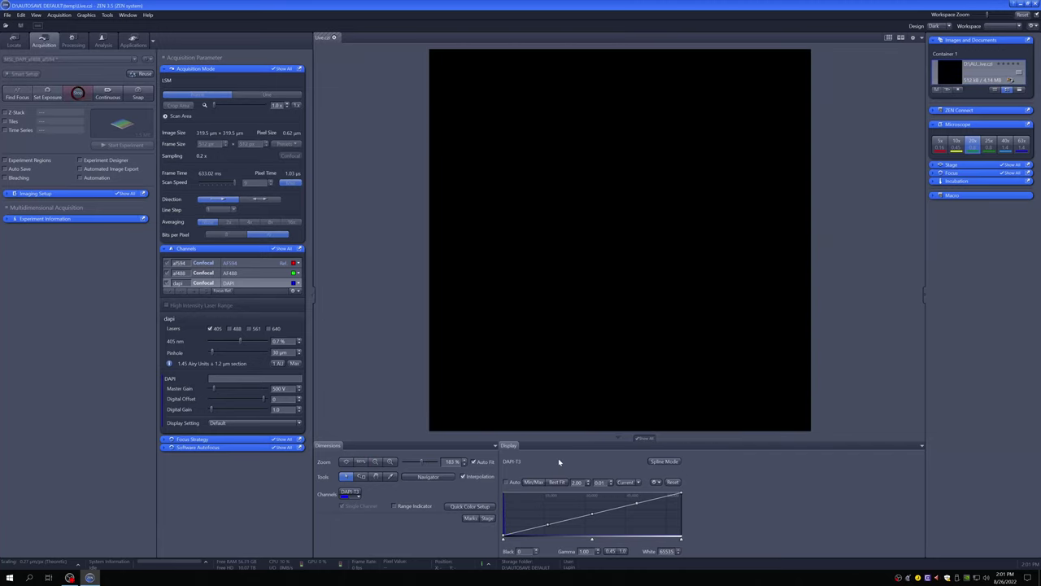
pyautogui.click(537, 483)
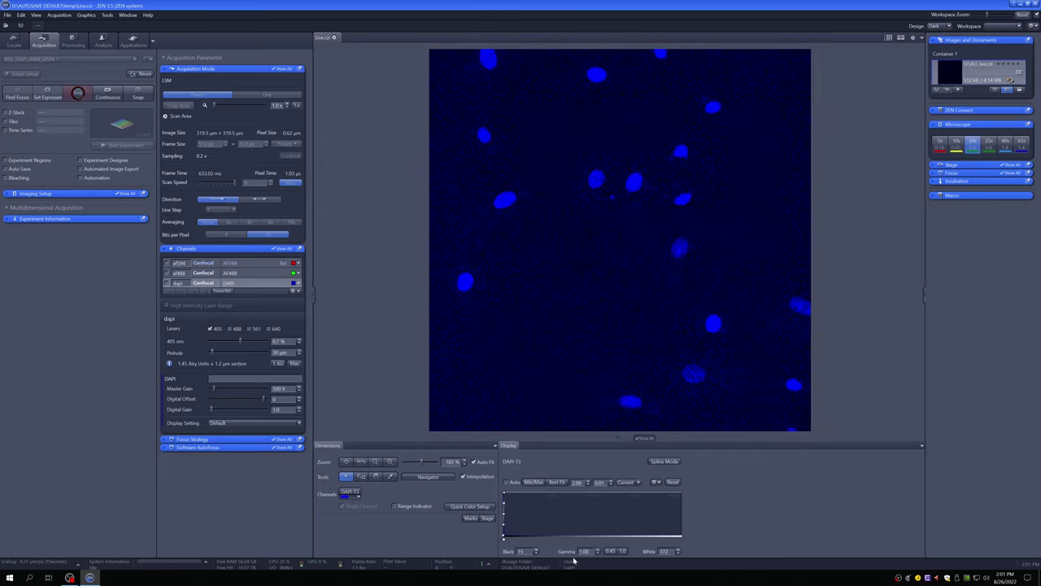
pyautogui.click(421, 508)
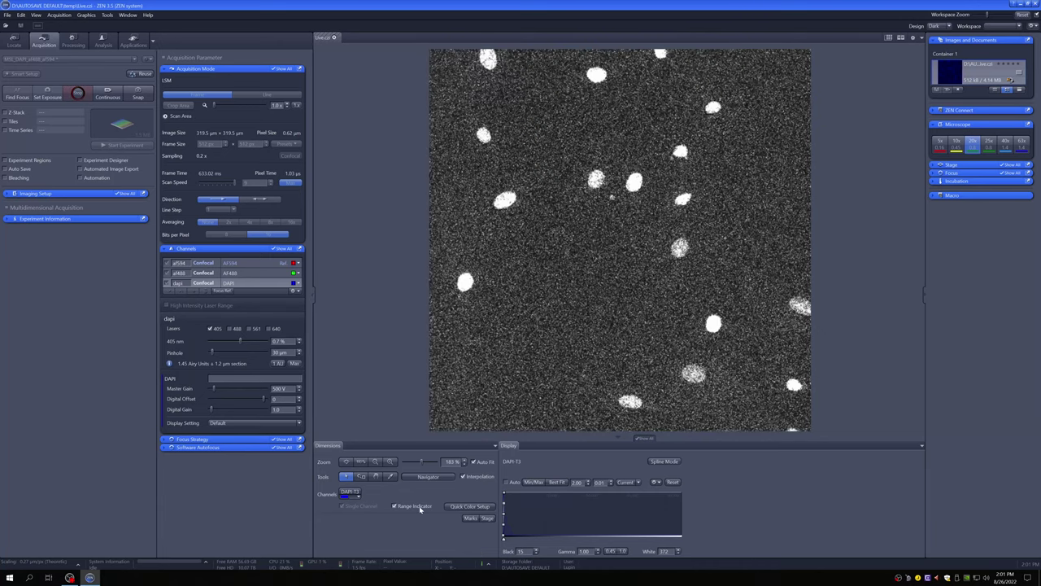
pyautogui.click(674, 483)
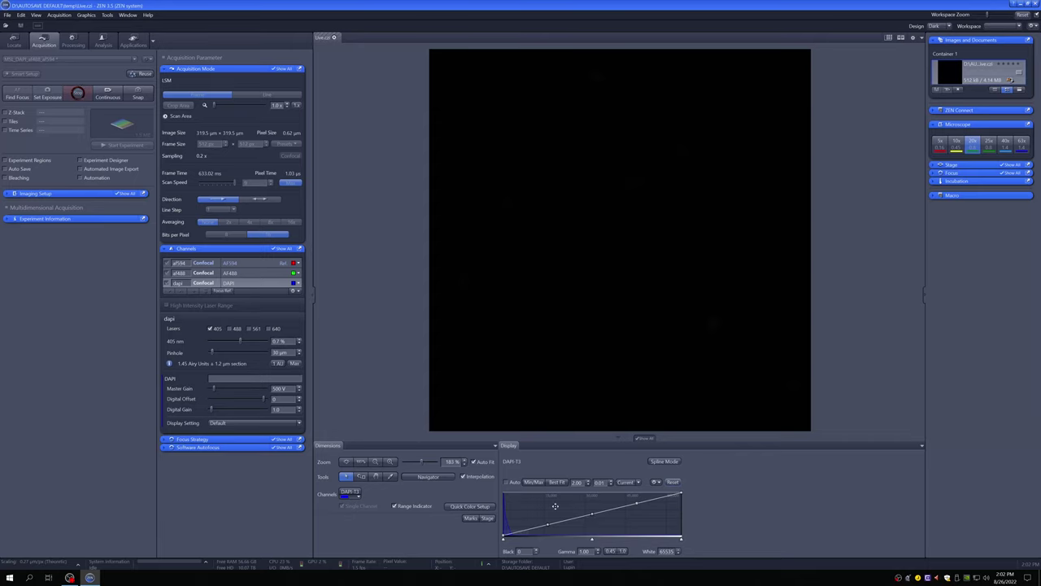
# Step: Raise the DAPI track's master gain to 690 V and turn off image interpolation
pyautogui.click(216, 392)
pyautogui.moveTo(217, 393); pyautogui.dragTo(238, 393)
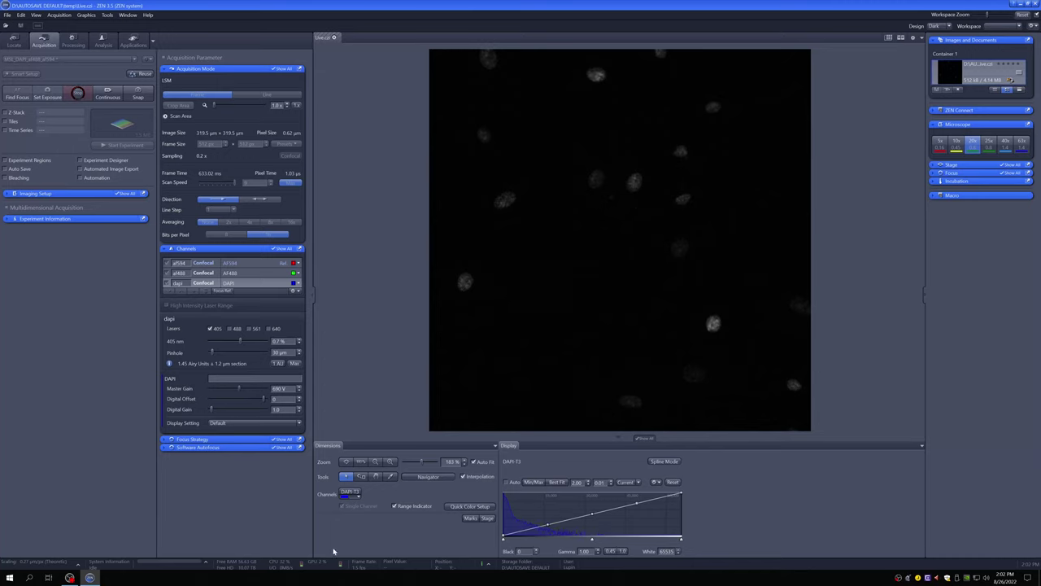
pyautogui.click(480, 477)
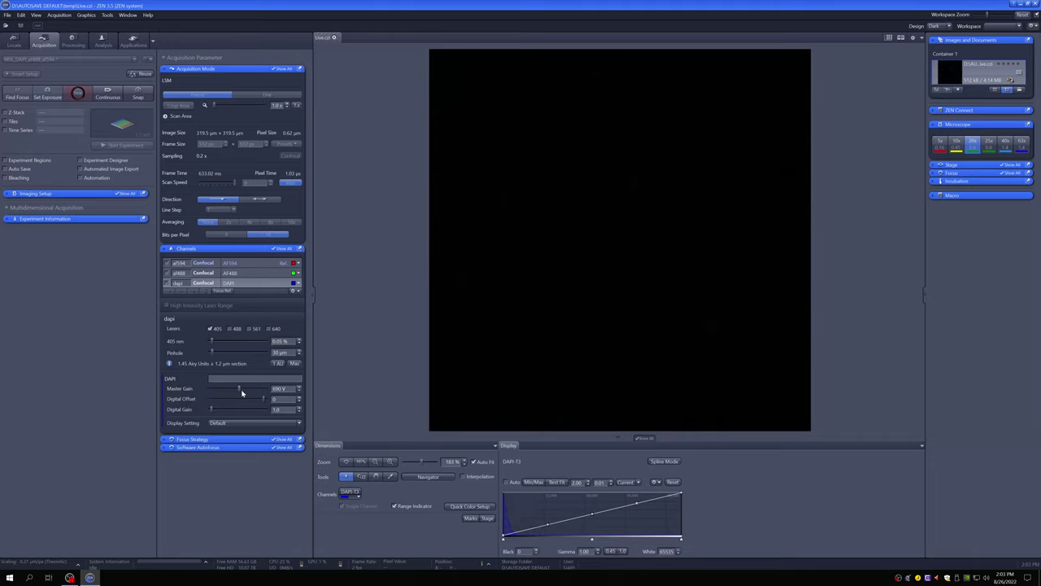
# Step: Try a DAPI master gain of 900 V, lower it to about 651 V and raise the 405 nm laser power to 1.4%
pyautogui.moveTo(241, 392); pyautogui.dragTo(269, 392)
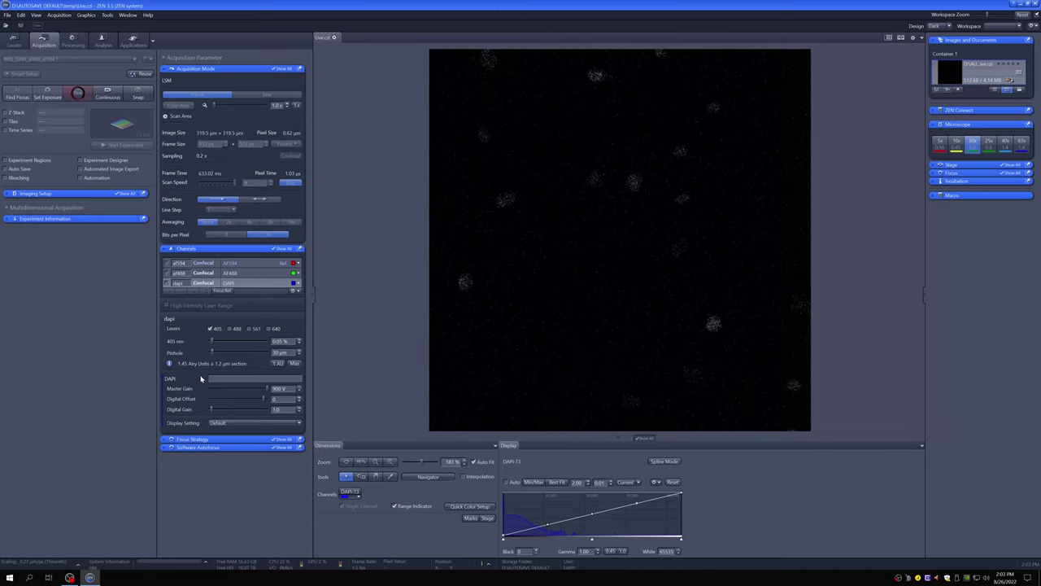
pyautogui.moveTo(262, 388); pyautogui.dragTo(235, 390)
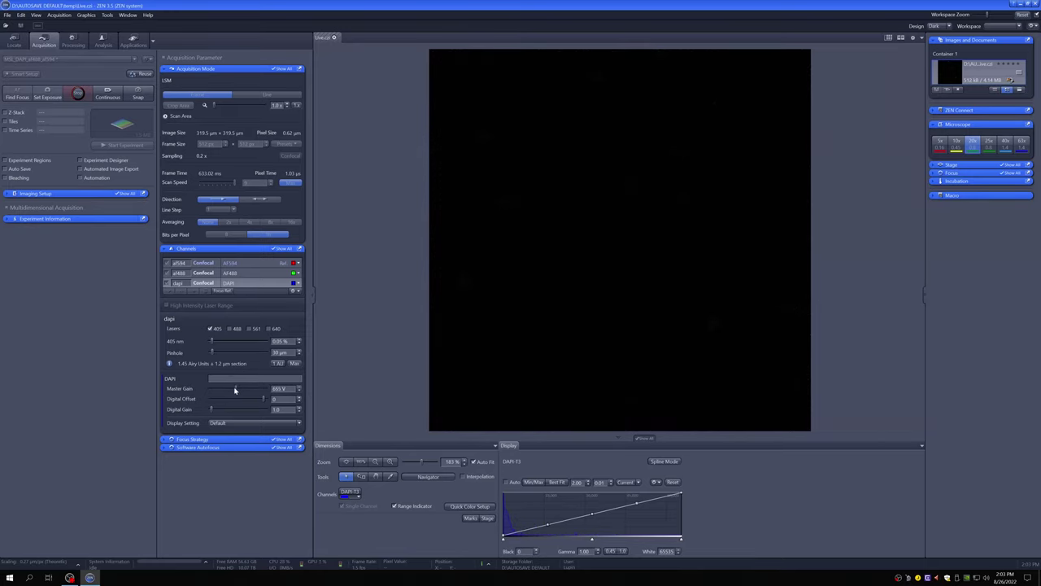
pyautogui.click(299, 341)
pyautogui.click(298, 341)
pyautogui.click(264, 341)
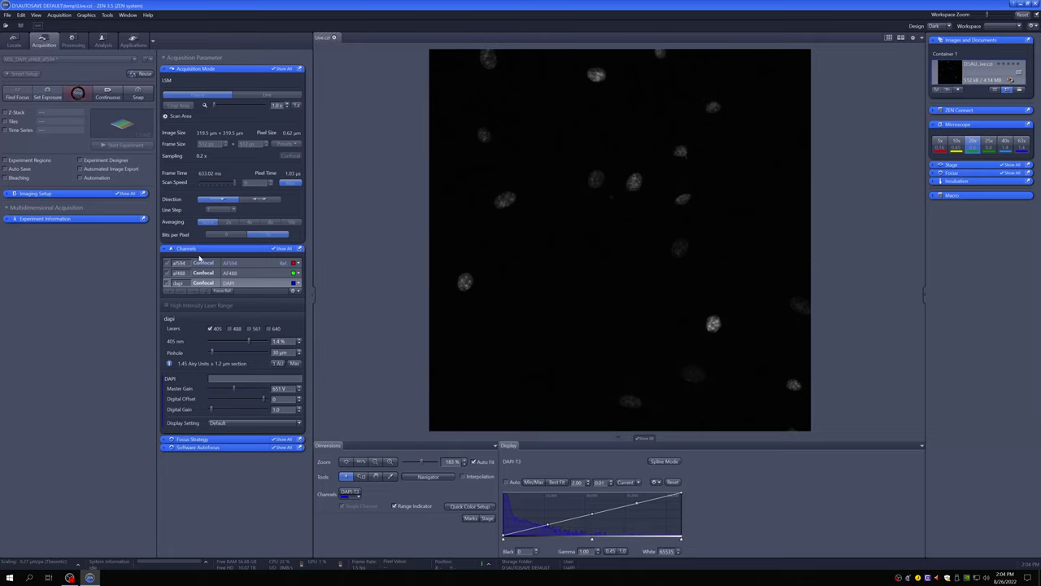
# Step: Switch the live scan to the AF488 track, view it with Min/Max display and reset the display range to default
pyautogui.click(239, 274)
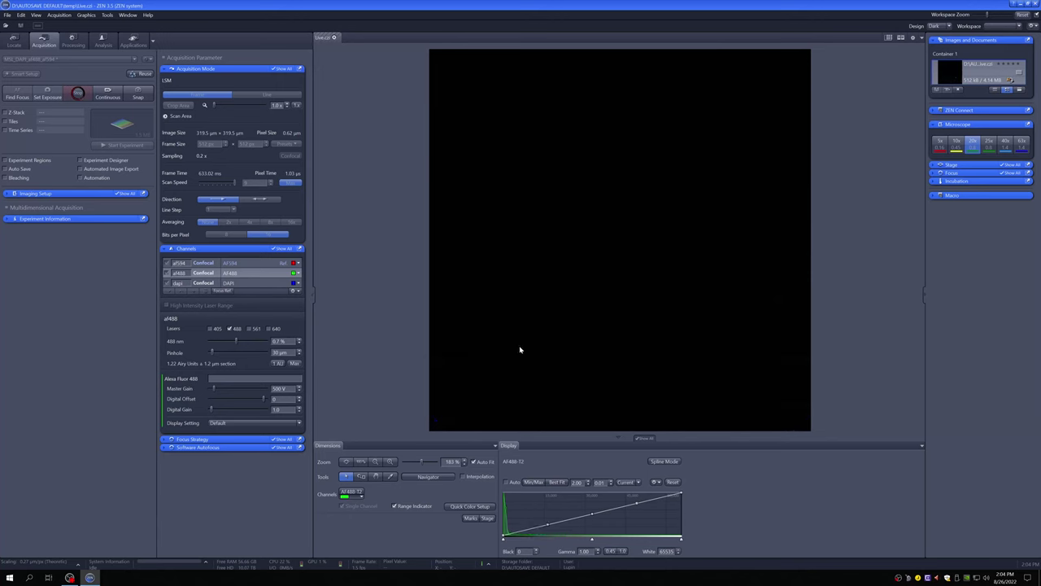
pyautogui.click(538, 482)
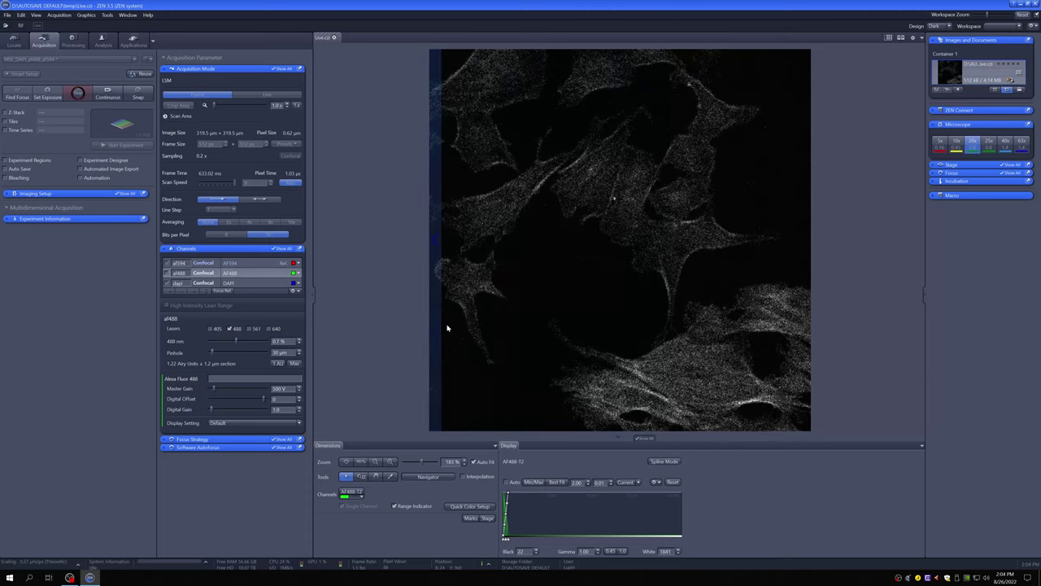
pyautogui.click(674, 483)
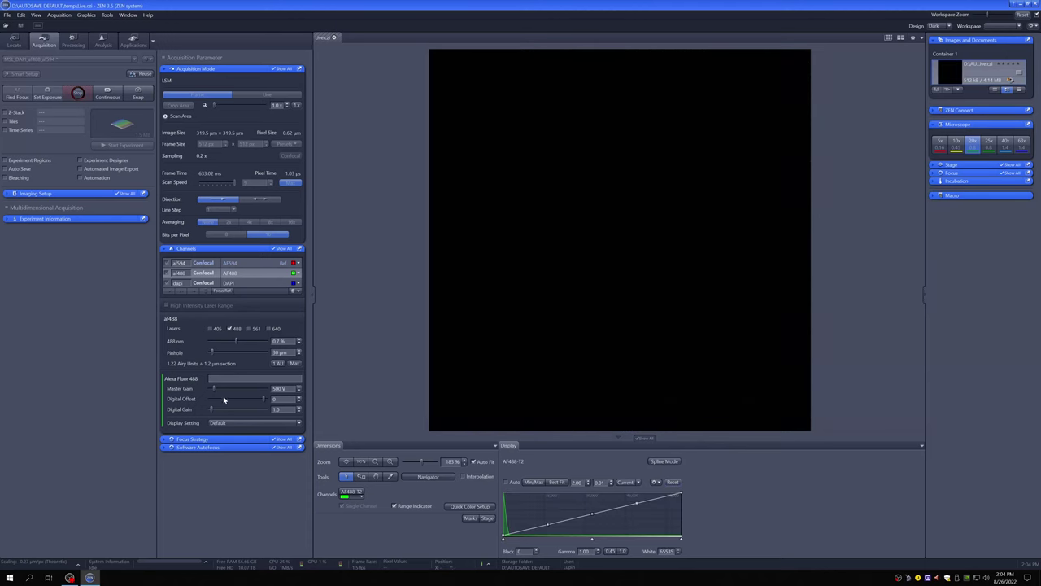
# Step: Raise the AF488 master gain to about 717 V to check for saturation, and lower it to 576 V
pyautogui.moveTo(222, 393); pyautogui.dragTo(246, 394)
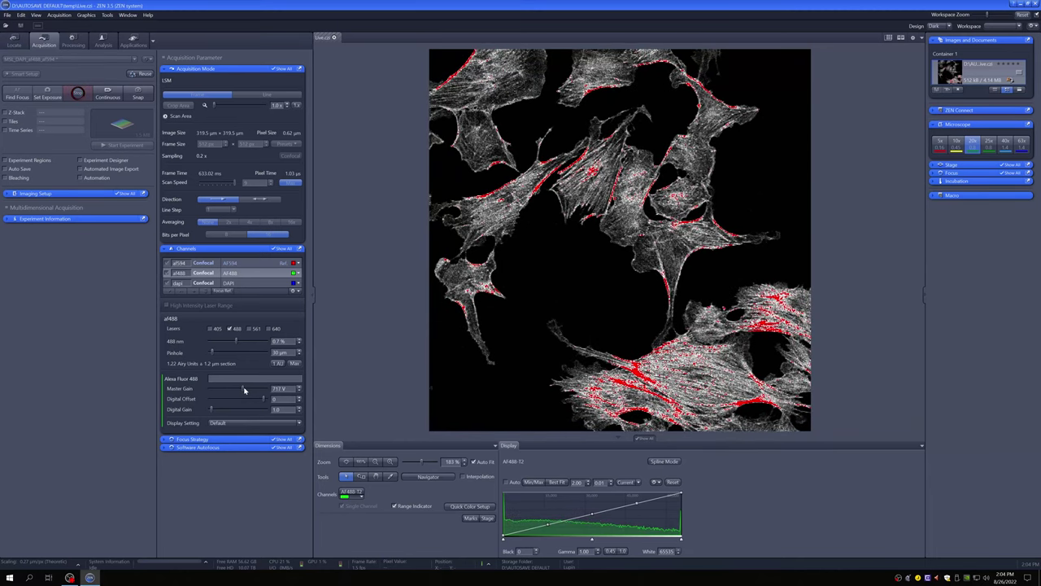
pyautogui.moveTo(247, 390); pyautogui.dragTo(218, 390)
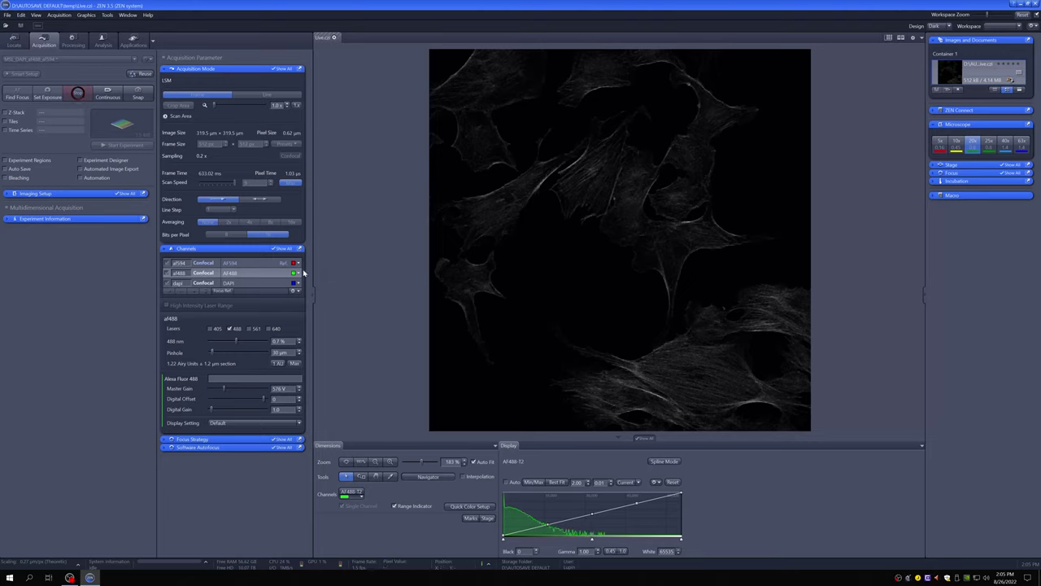
# Step: Switch the live scan to the AF594 track and raise its master gain to 602 V
pyautogui.click(244, 263)
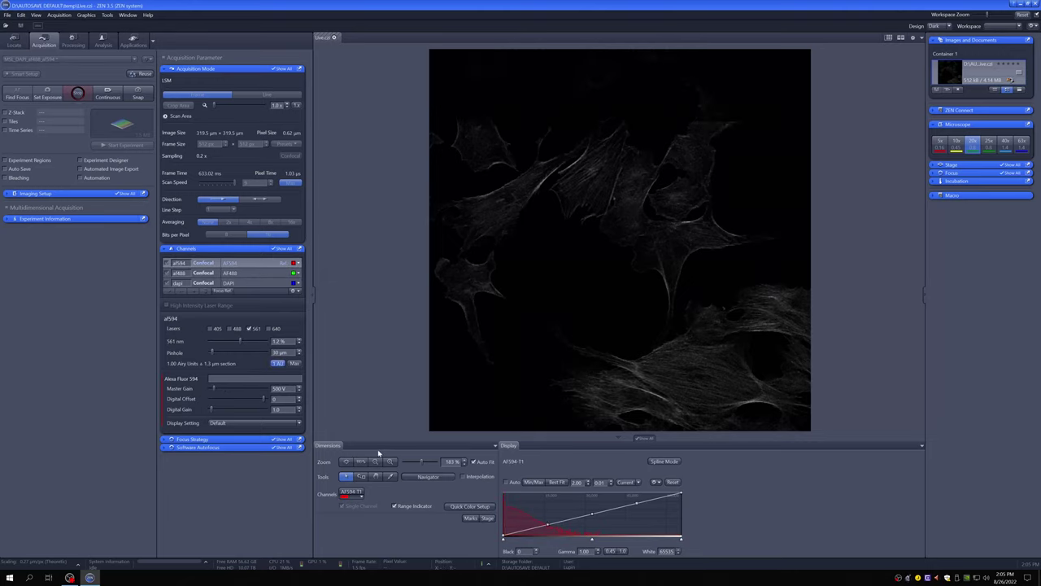
pyautogui.moveTo(211, 392); pyautogui.dragTo(227, 392)
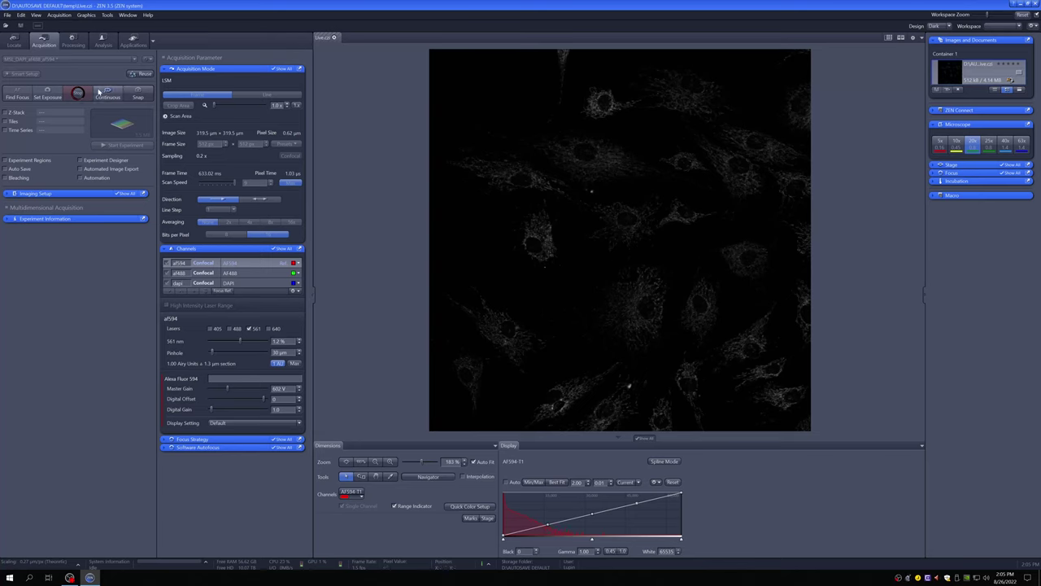
# Step: Examine the AF488 and DAPI signals on the live scan and return to the AF488 track
pyautogui.click(232, 274)
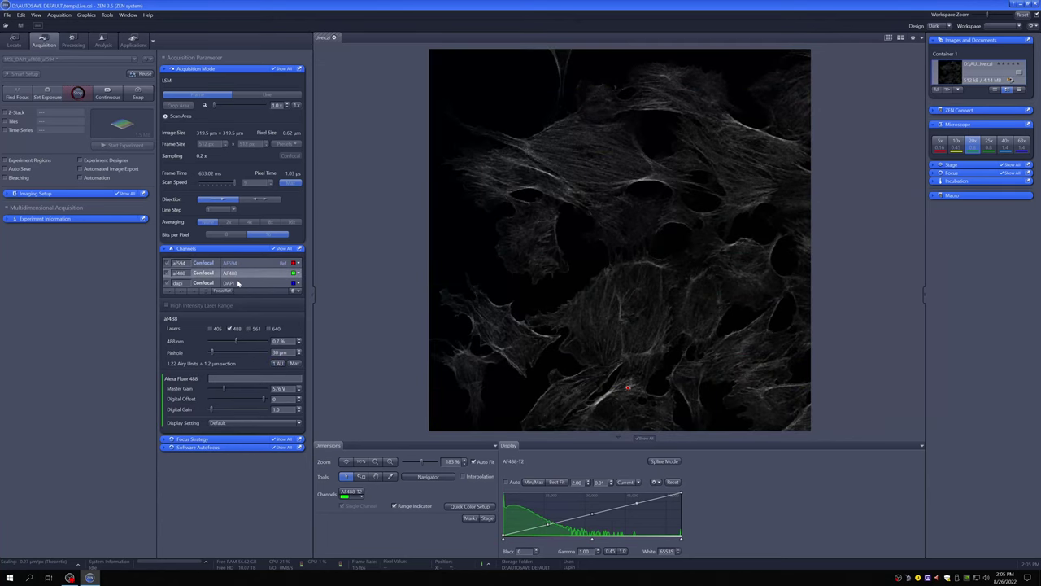
pyautogui.click(237, 283)
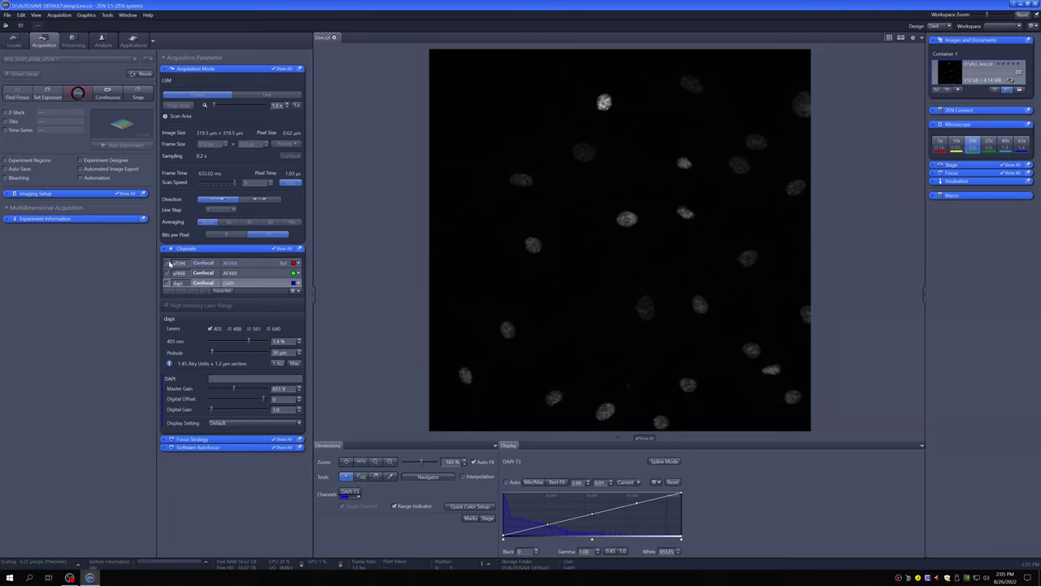
pyautogui.click(233, 273)
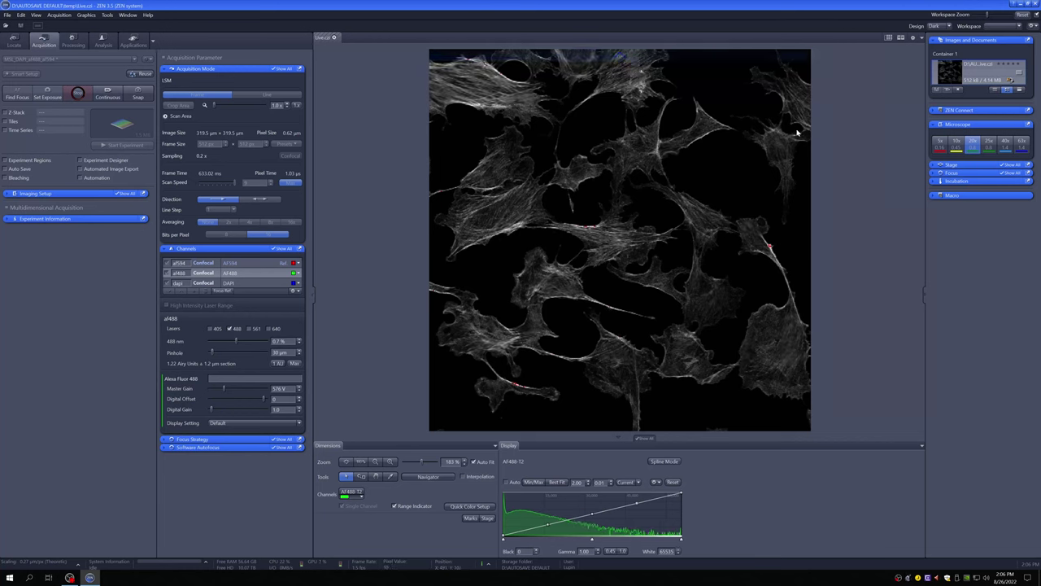
# Step: Step the stage to the neighbouring fields above and below on the live AF488 scan, returning to the starting field
pyautogui.moveTo(612, 61)
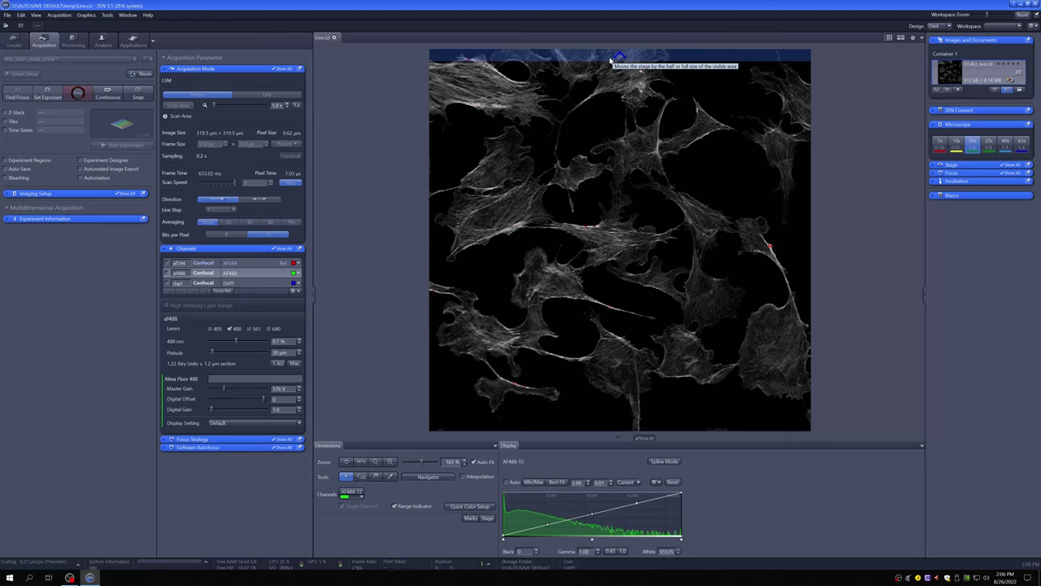
pyautogui.click(613, 58)
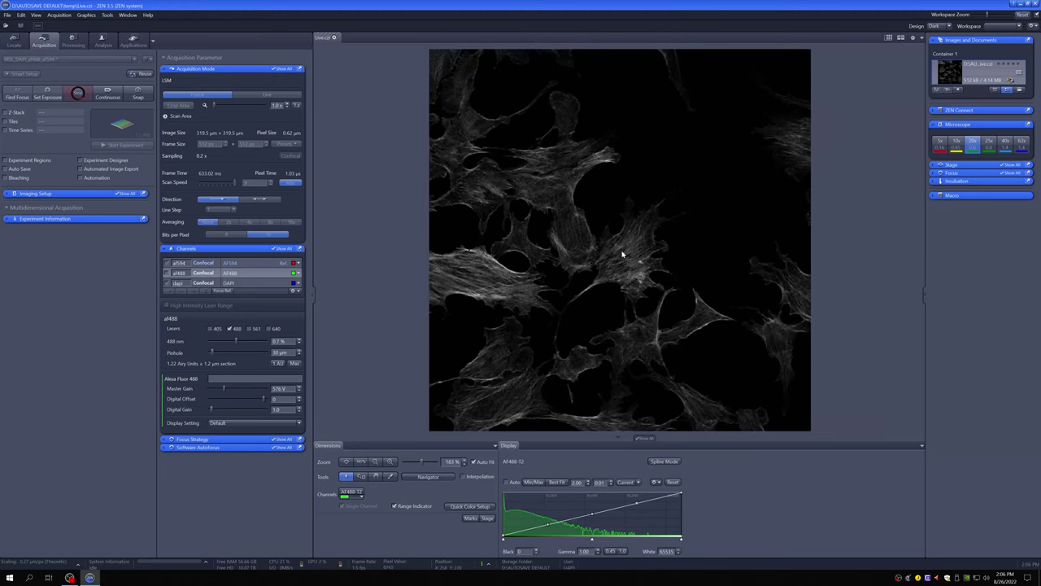
pyautogui.moveTo(628, 426)
pyautogui.click(620, 424)
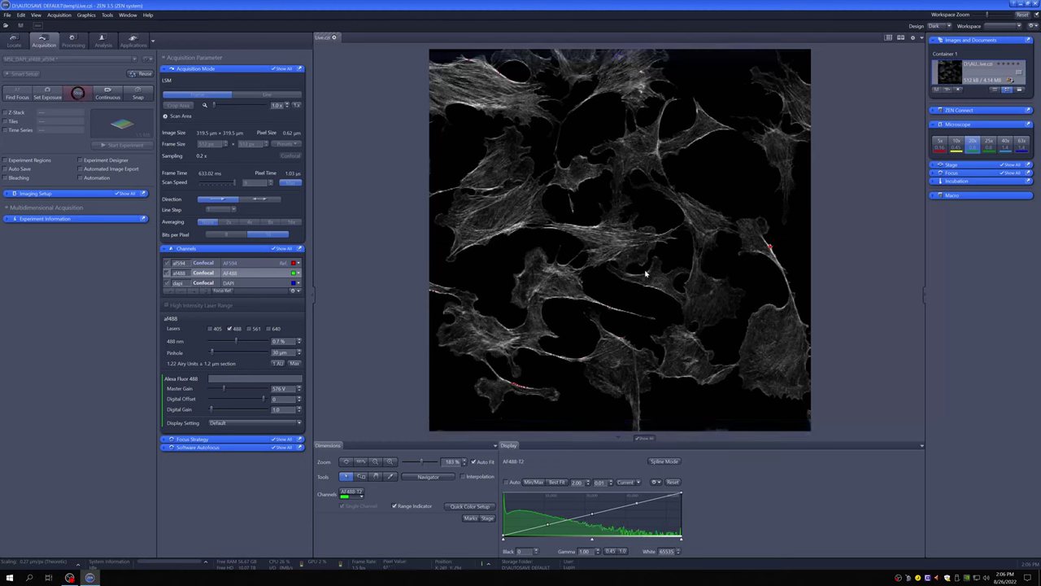
pyautogui.click(624, 427)
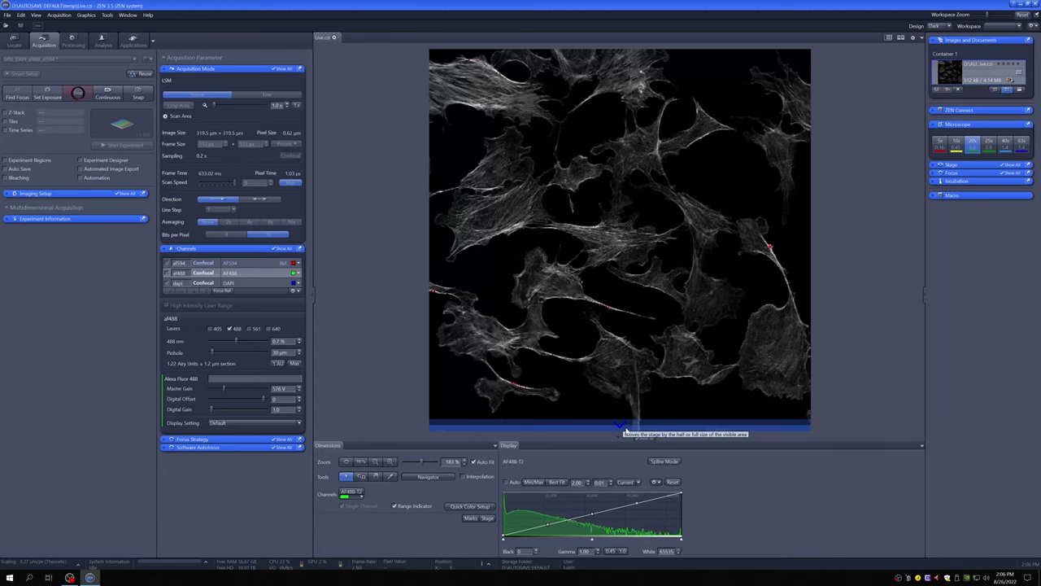
pyautogui.click(627, 428)
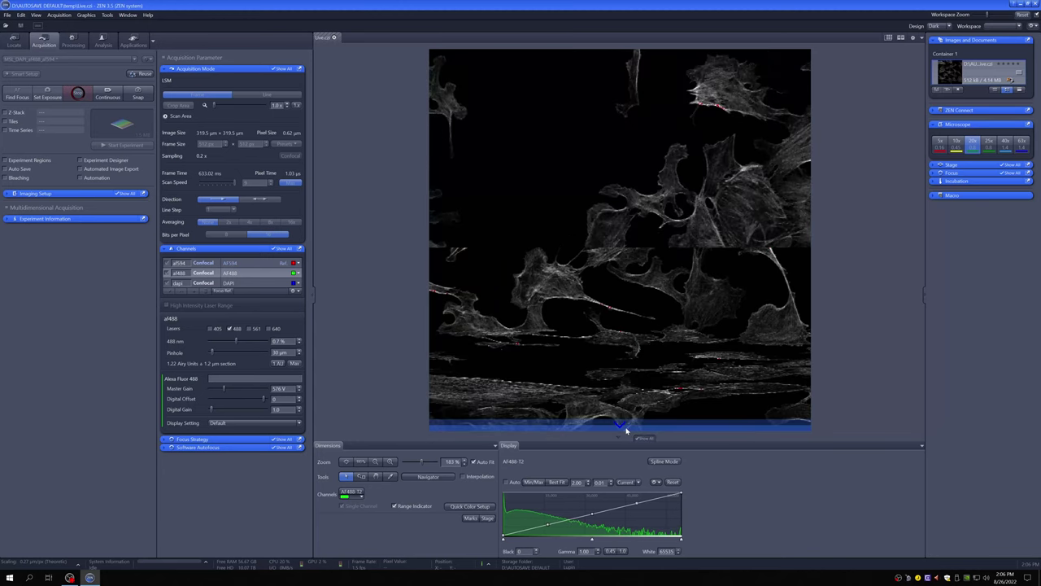
pyautogui.click(643, 54)
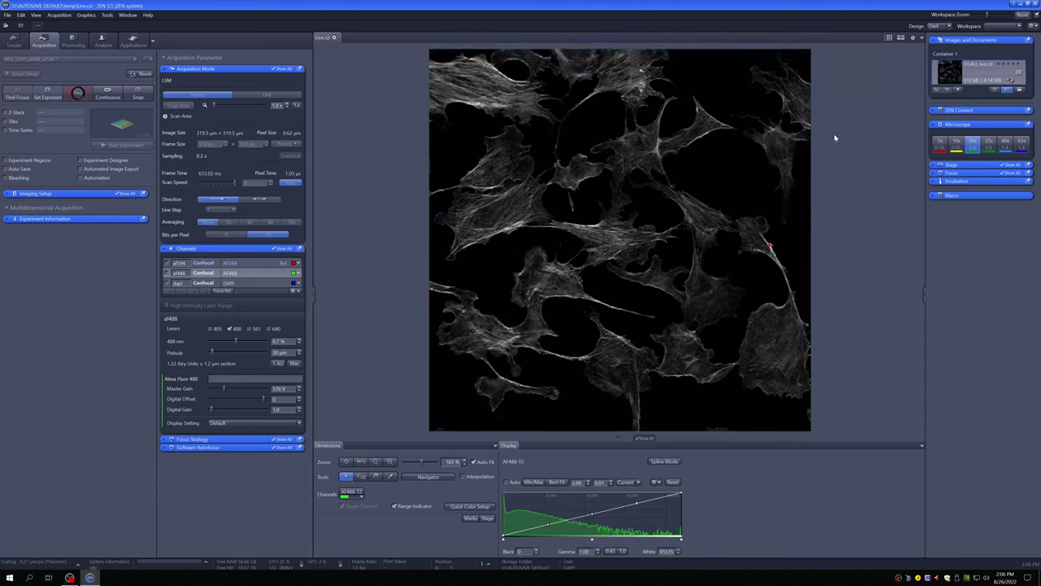
# Step: Stop the live scan and snap the field twice with all three tracks active
pyautogui.click(77, 92)
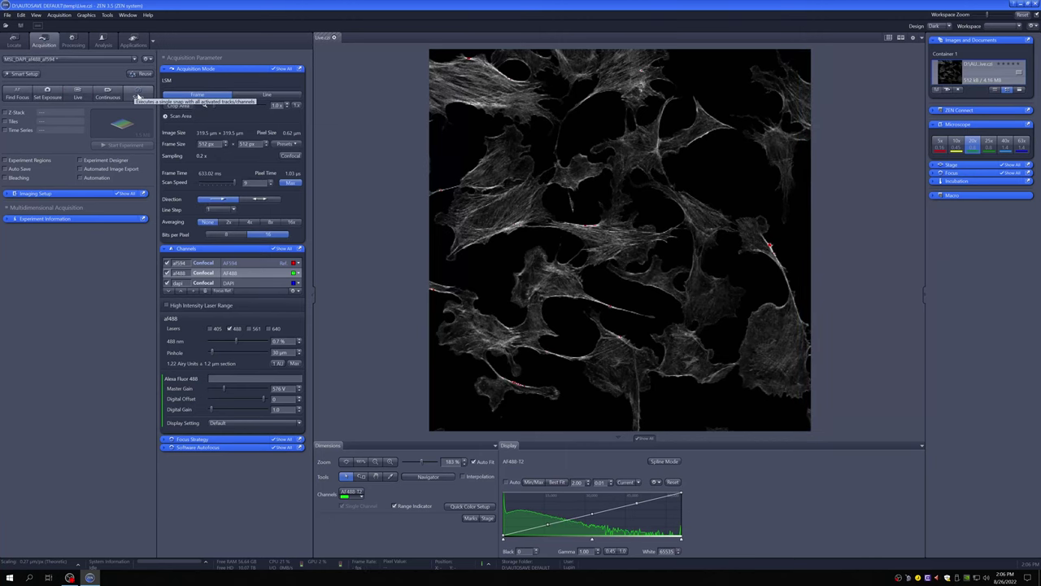
pyautogui.click(137, 96)
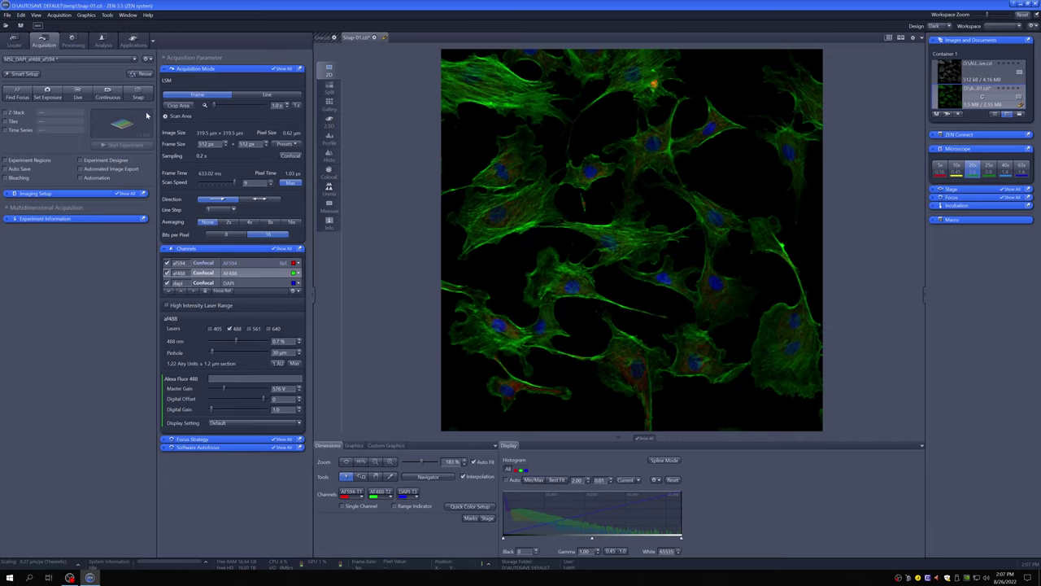
pyautogui.click(138, 94)
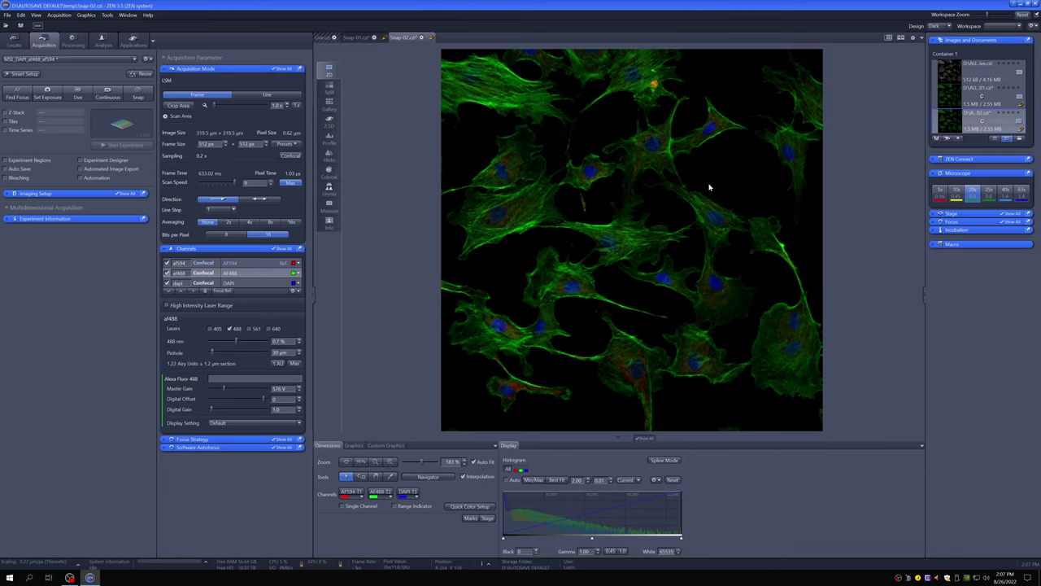
# Step: Examine the save locations on DATA (D:), including USER DATA and User Images in the LSM700 backup, and close the dialog without saving
pyautogui.click(937, 139)
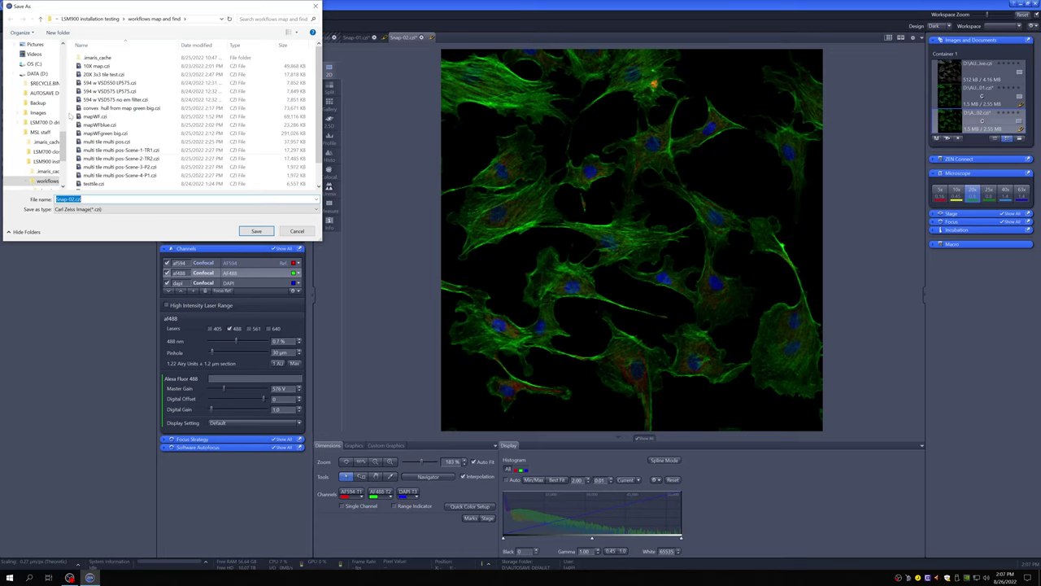
pyautogui.click(36, 74)
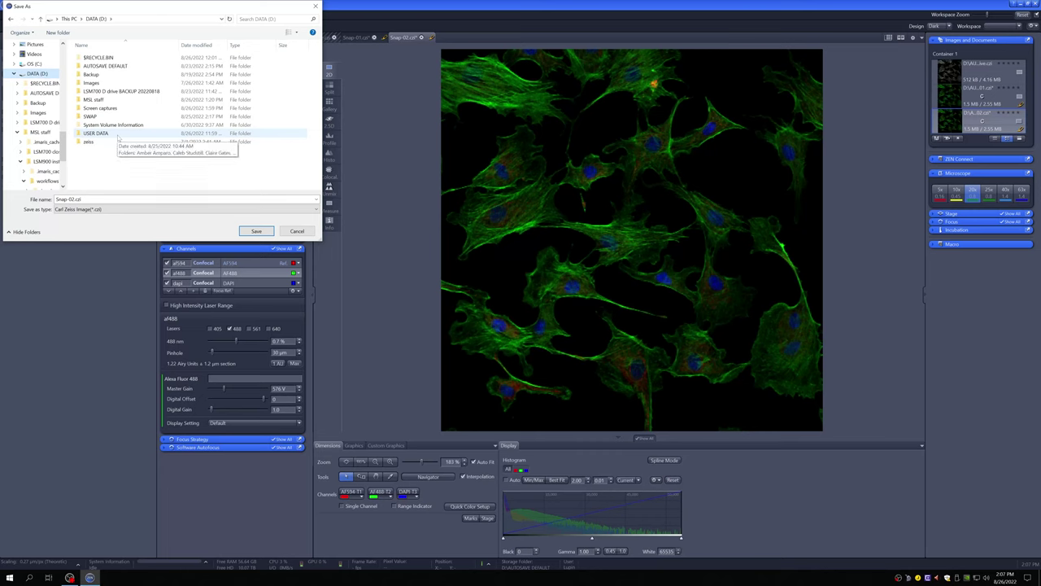
pyautogui.doubleClick(117, 135)
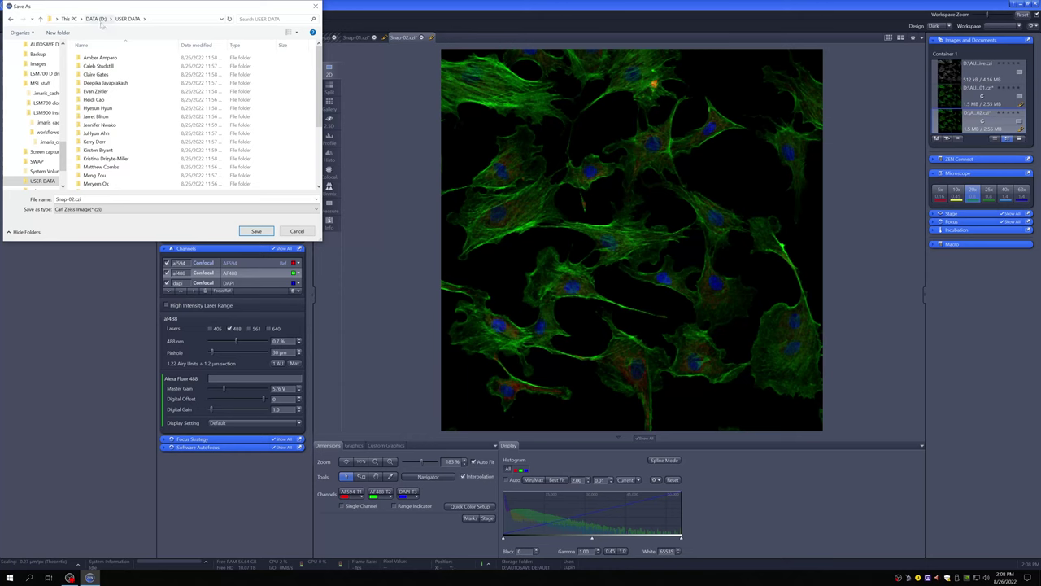
pyautogui.click(98, 19)
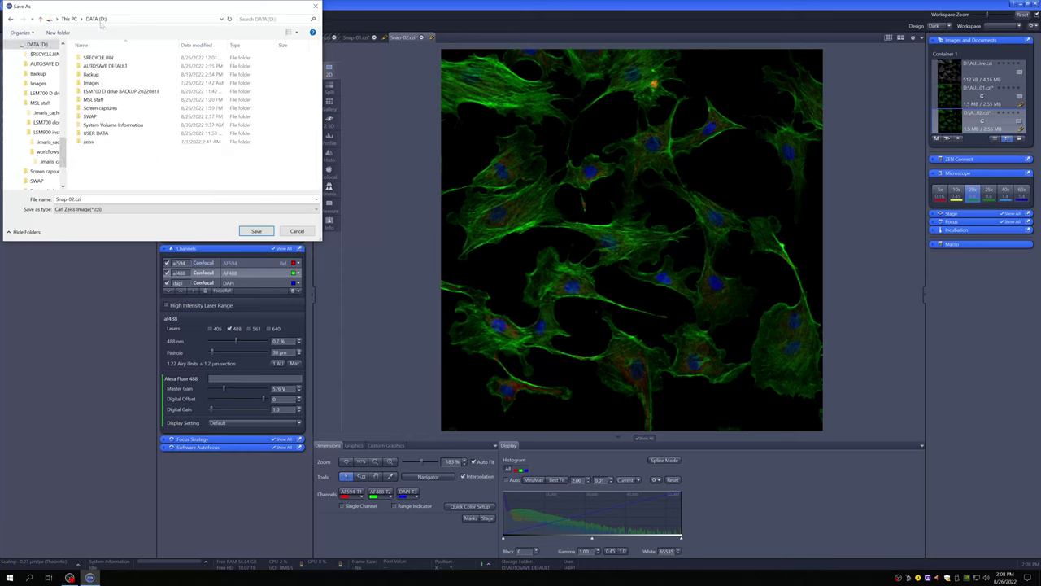
pyautogui.doubleClick(139, 93)
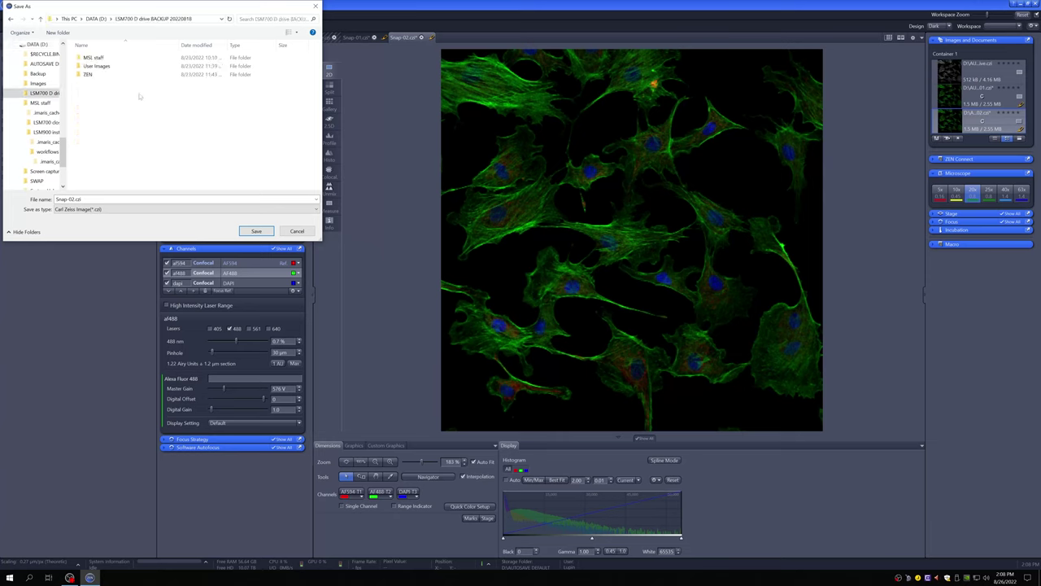
pyautogui.doubleClick(96, 66)
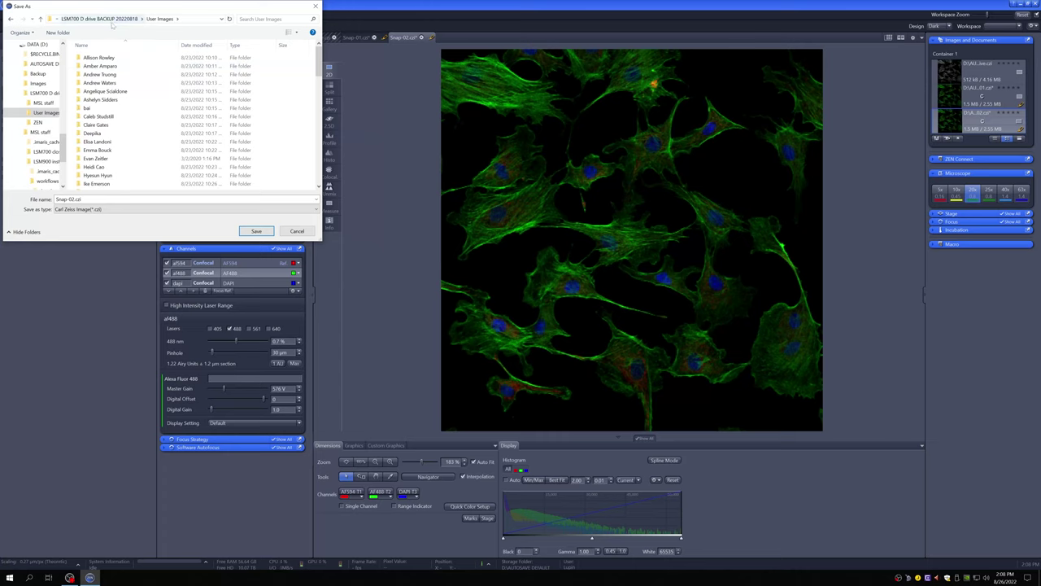
pyautogui.click(314, 6)
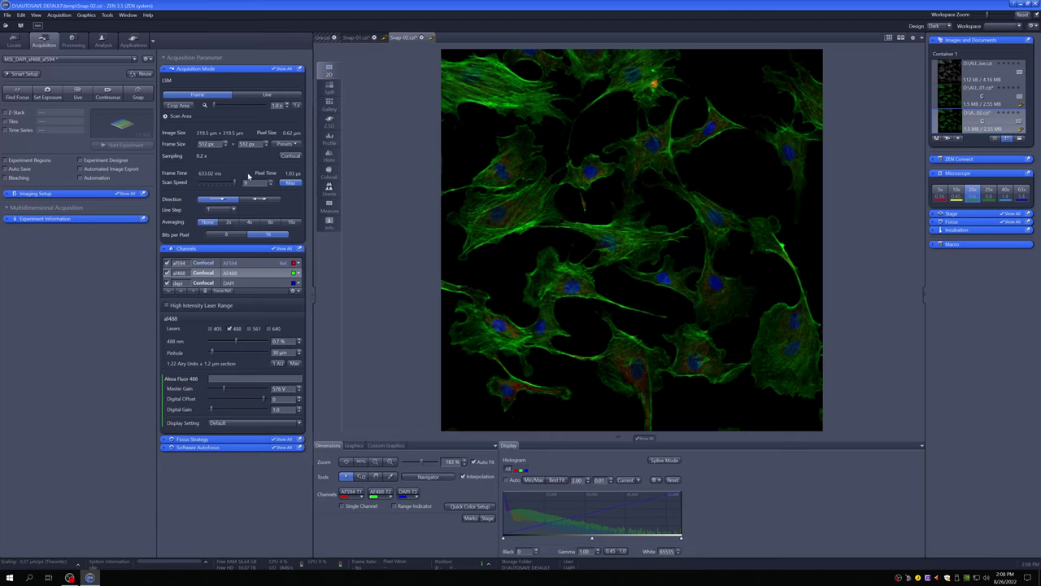
# Step: Set averaging to 4x and the frame size to 1024 × 1024 pixels
pyautogui.click(250, 222)
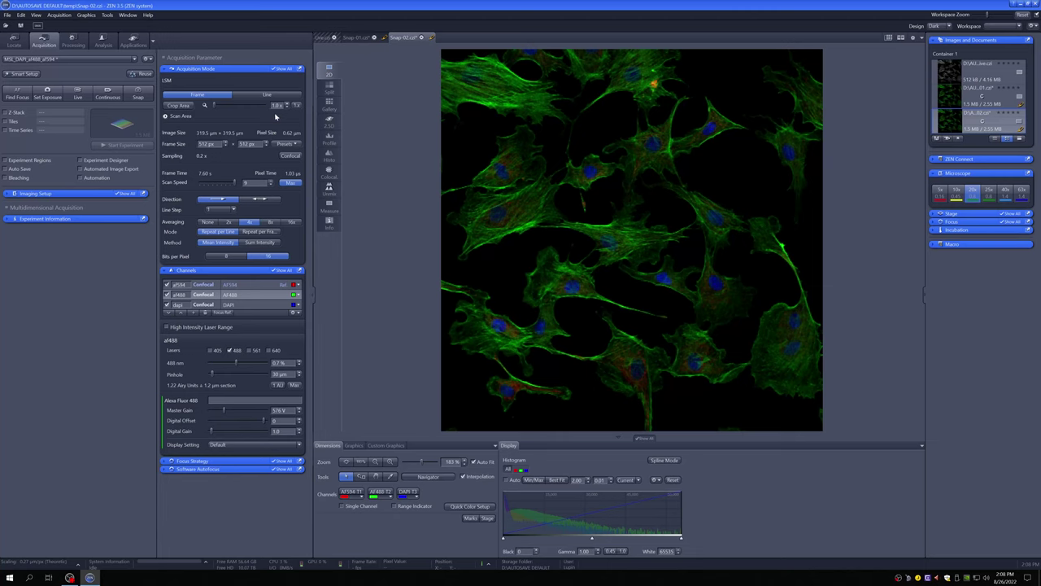
pyautogui.click(288, 144)
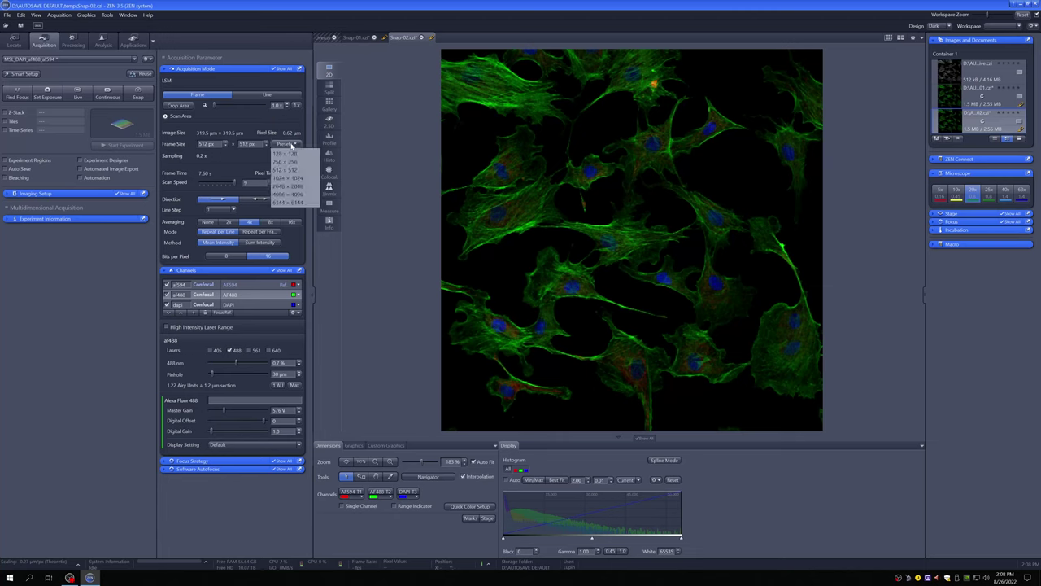
pyautogui.click(291, 191)
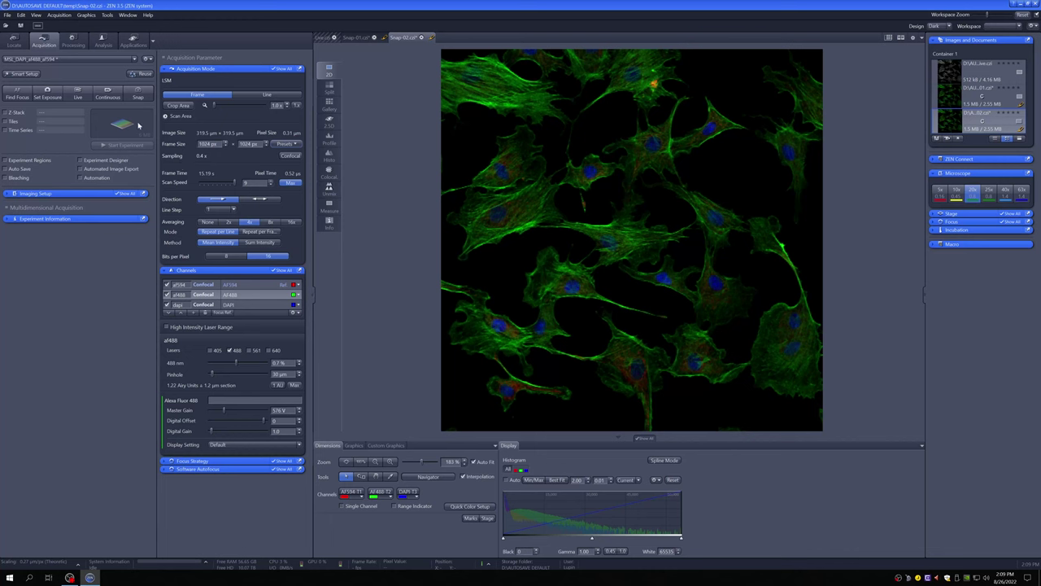
# Step: Run a live AF488 scan with the range indicator on, lower the master gain to 564 V and stop the scan
pyautogui.click(78, 92)
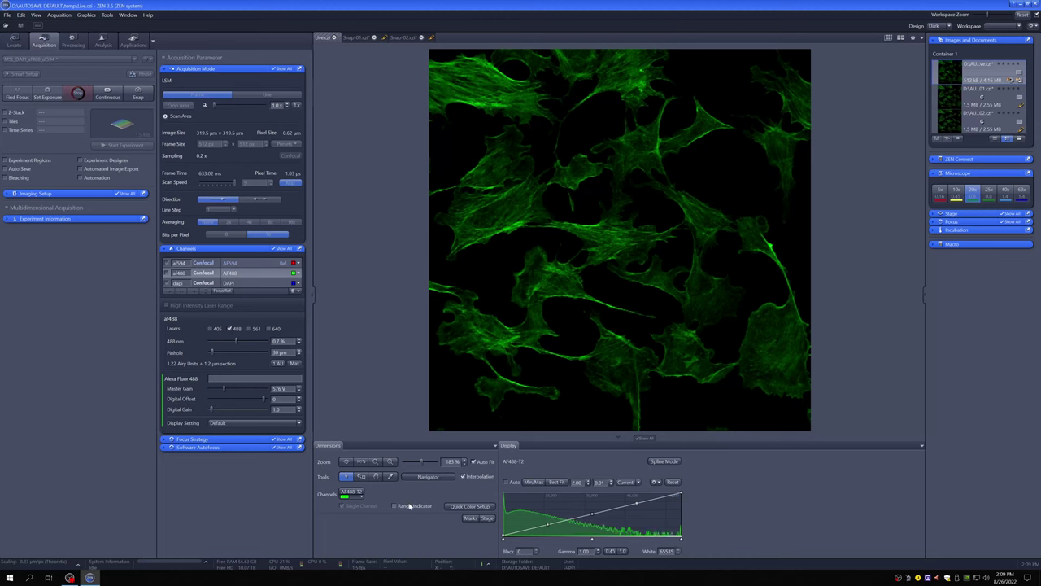
pyautogui.click(395, 506)
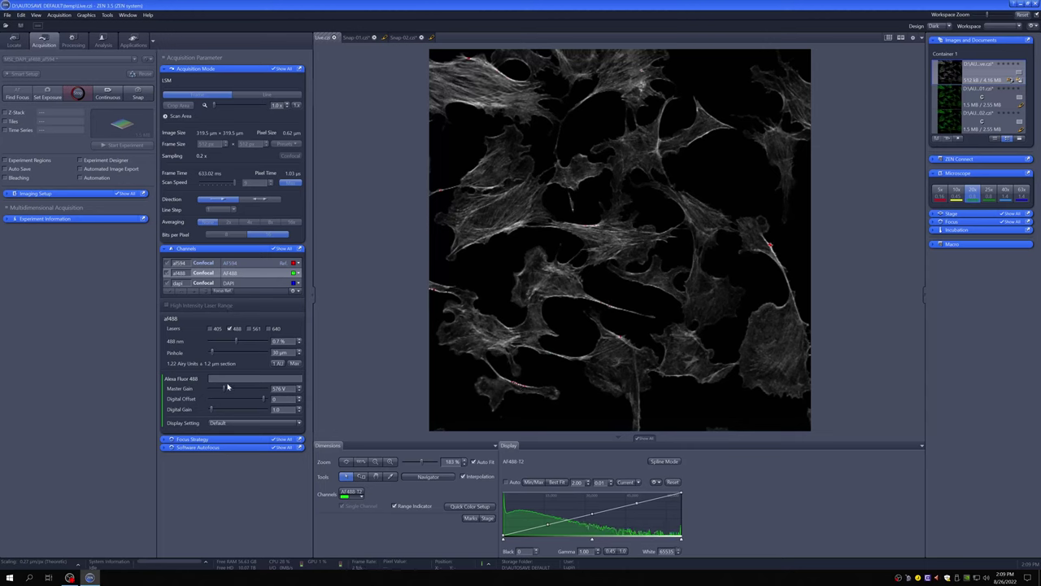
pyautogui.moveTo(225, 388); pyautogui.dragTo(222, 388)
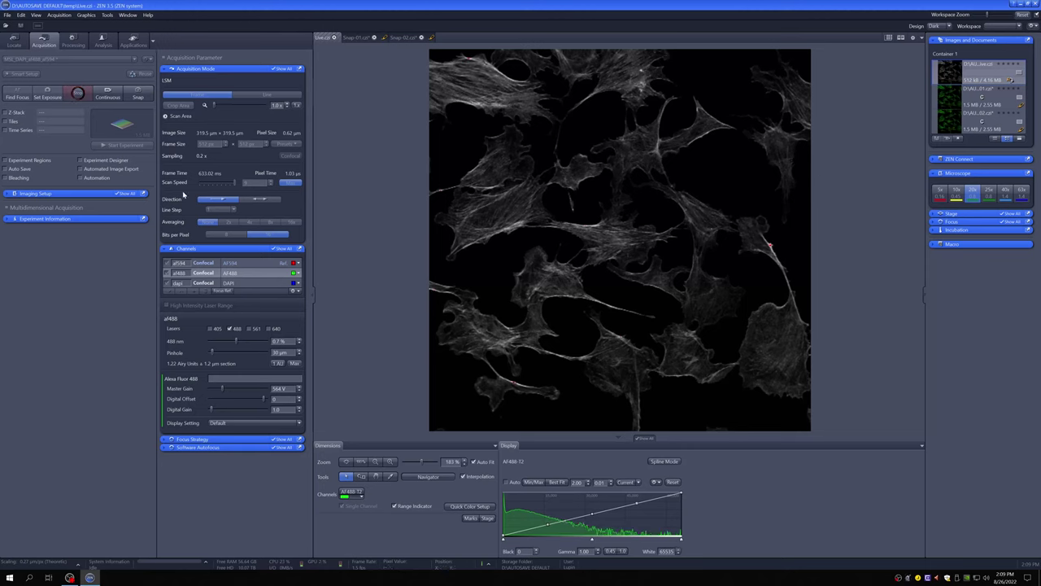
pyautogui.click(78, 91)
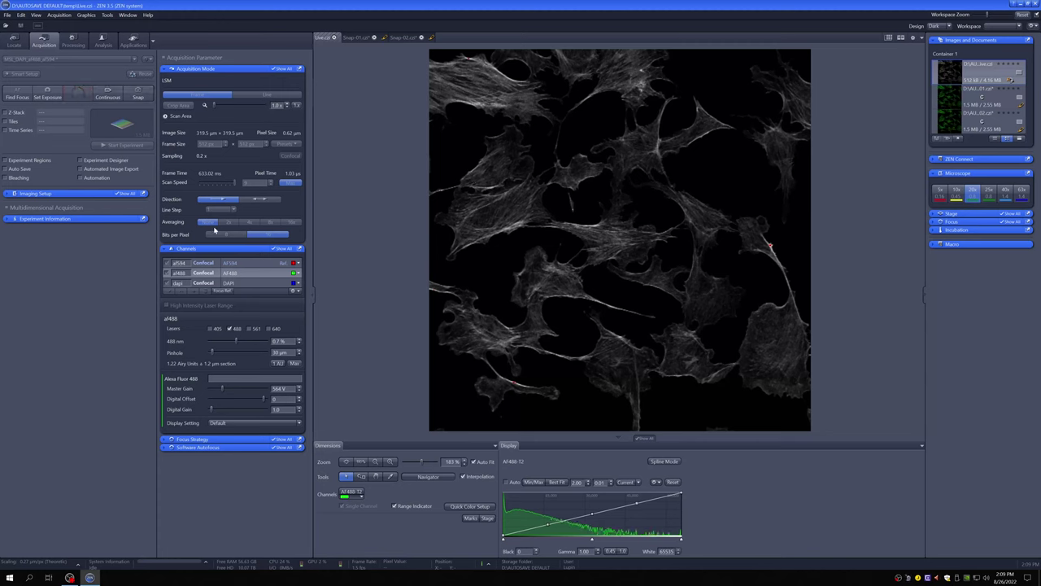
pyautogui.click(228, 222)
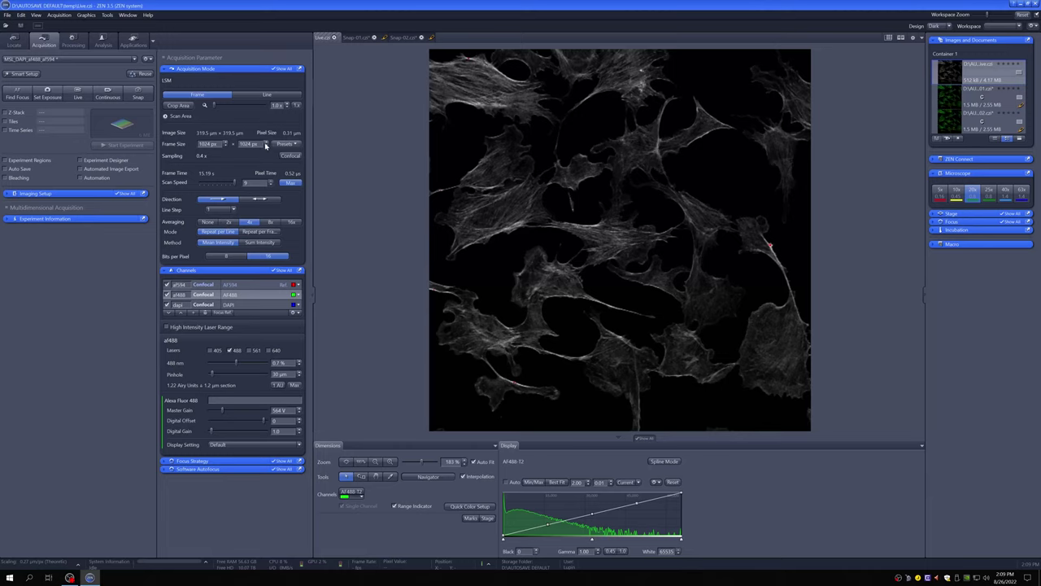
# Step: Run a continuous three-channel scan at the current acquisition settings, show its histogram view and stop the scan
pyautogui.click(104, 96)
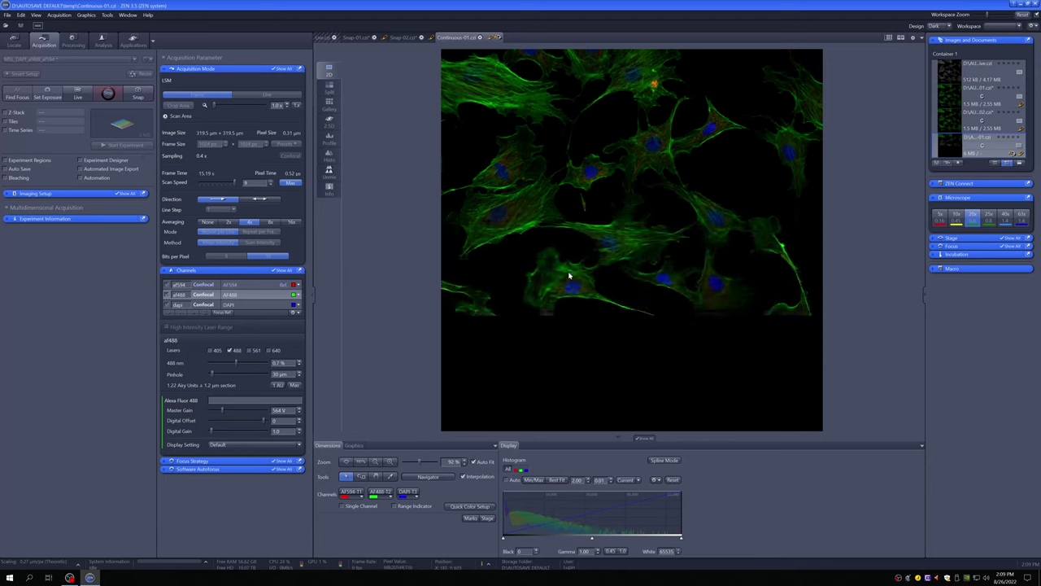
pyautogui.click(331, 161)
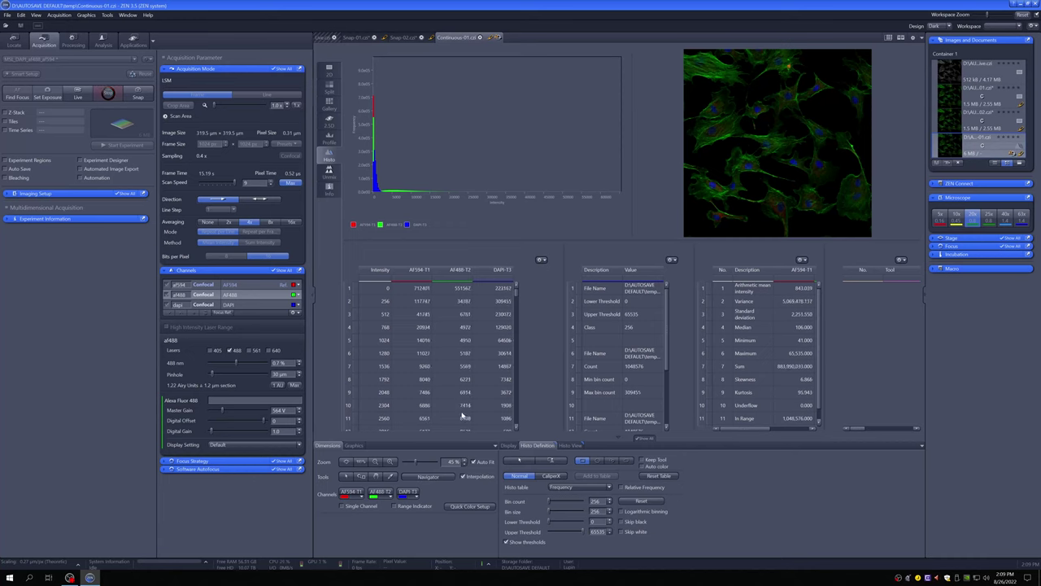
pyautogui.click(119, 95)
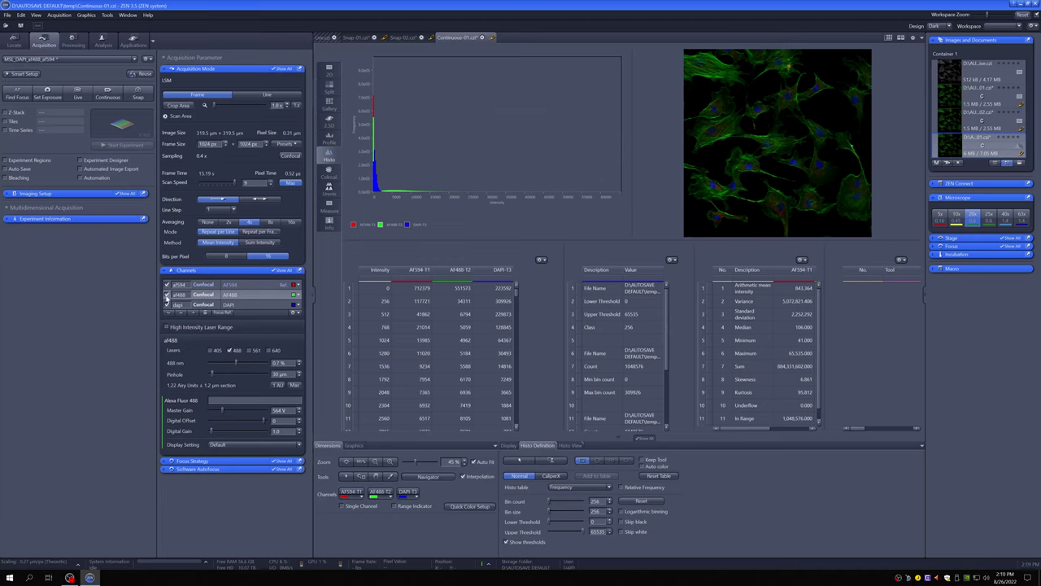
# Step: Deactivate the AF594 and AF488 tracks, scan DAPI continuously with the range indicator on and enlarge the histogram area
pyautogui.click(166, 295)
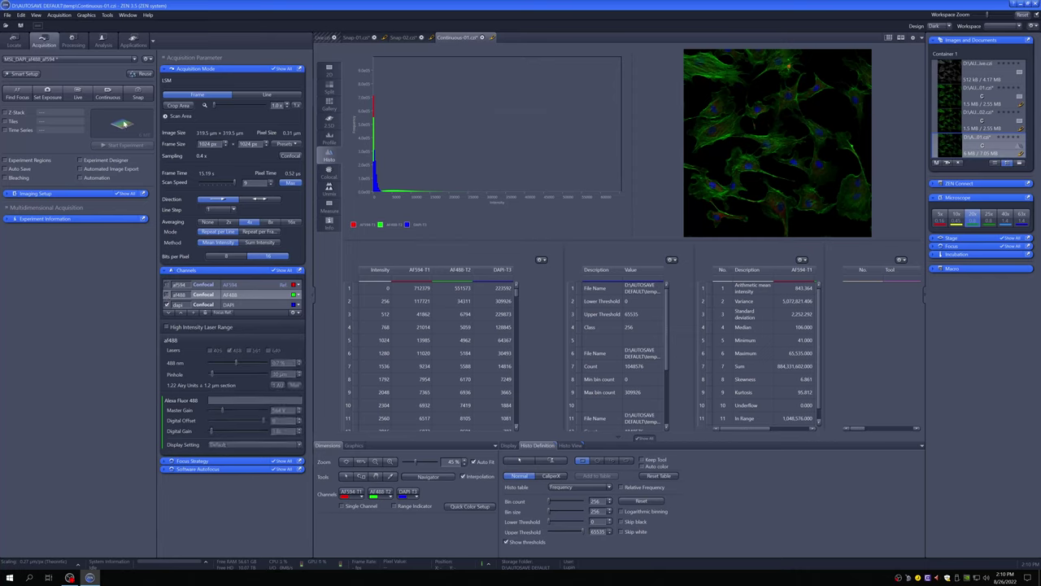
pyautogui.click(416, 507)
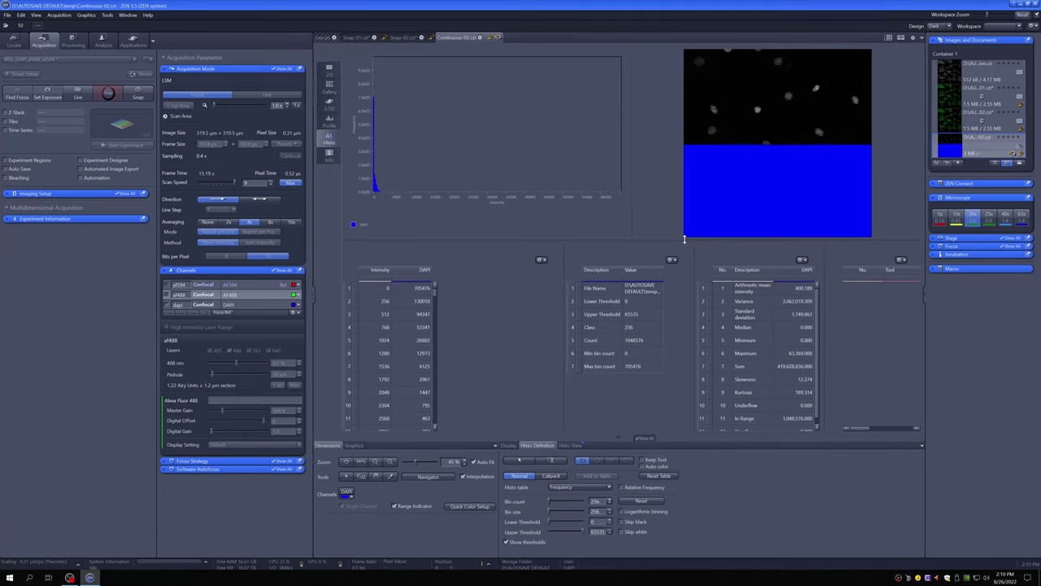
pyautogui.moveTo(684, 239); pyautogui.dragTo(684, 270)
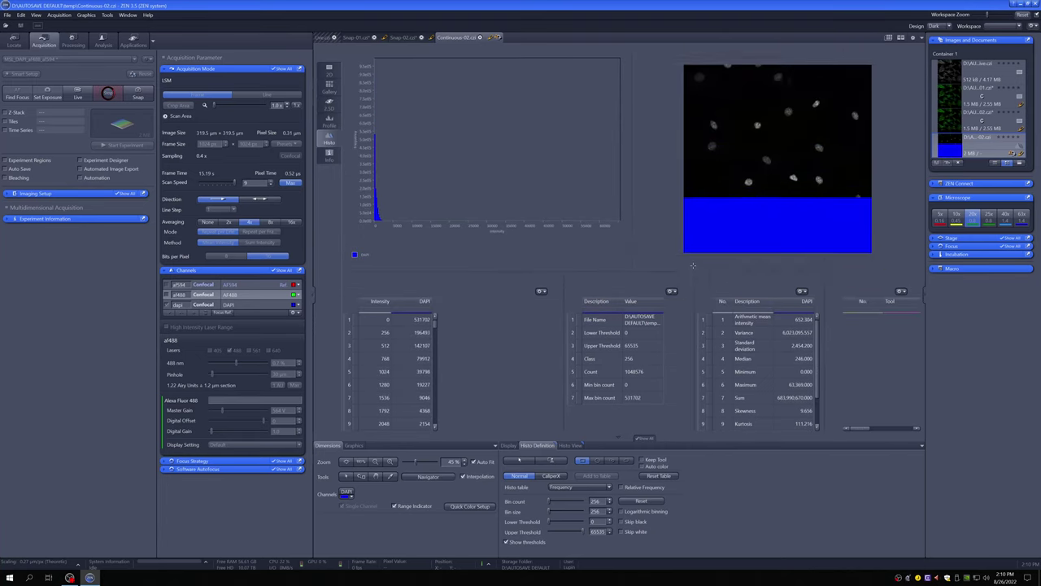
# Step: Outline one bright nucleus with a rectangle for the histogram and lower the DAPI track's 405 nm laser power to 0.7 %
pyautogui.click(581, 462)
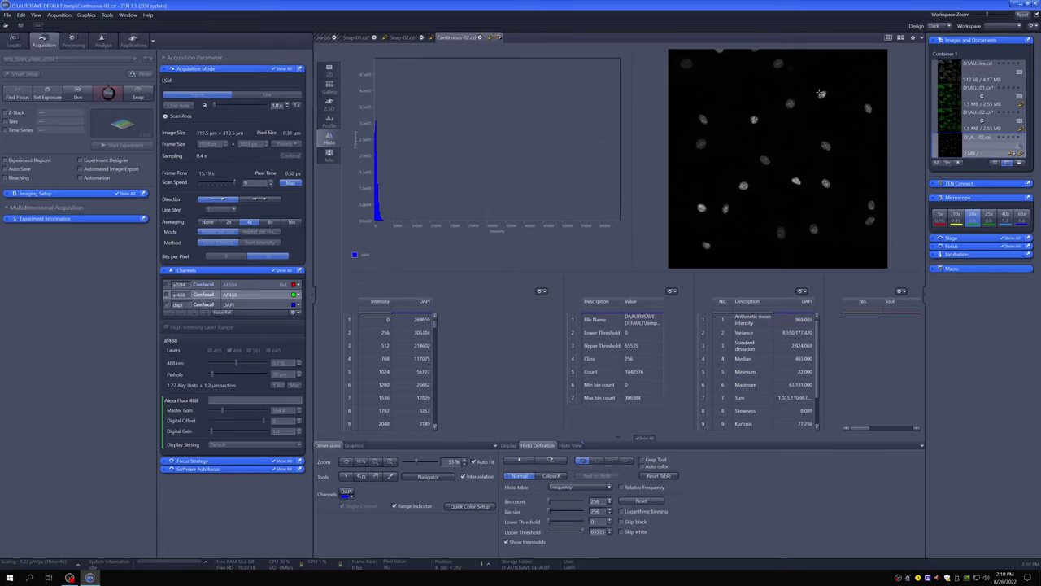
pyautogui.moveTo(820, 91); pyautogui.dragTo(825, 96)
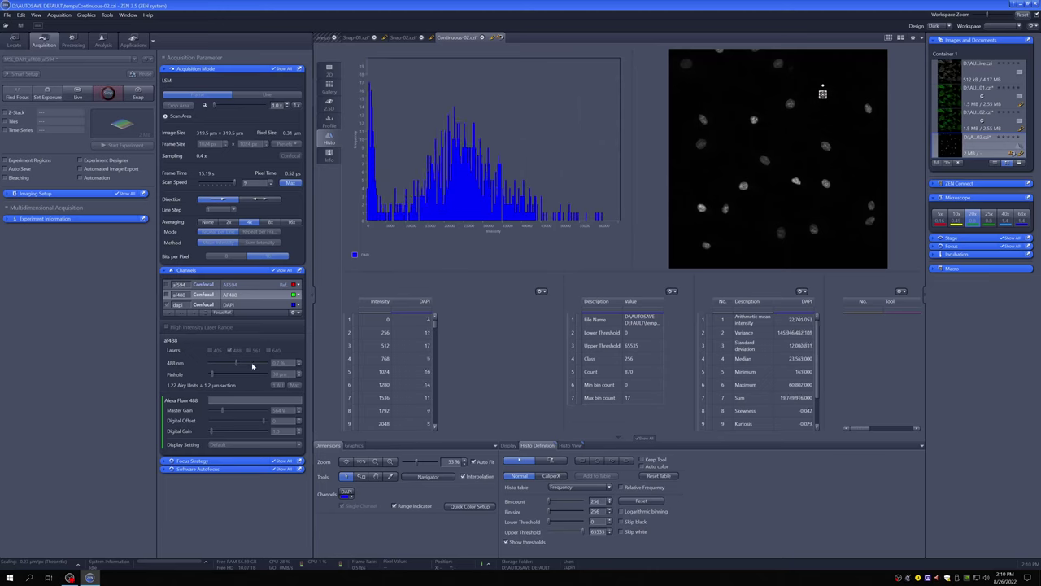
pyautogui.click(244, 304)
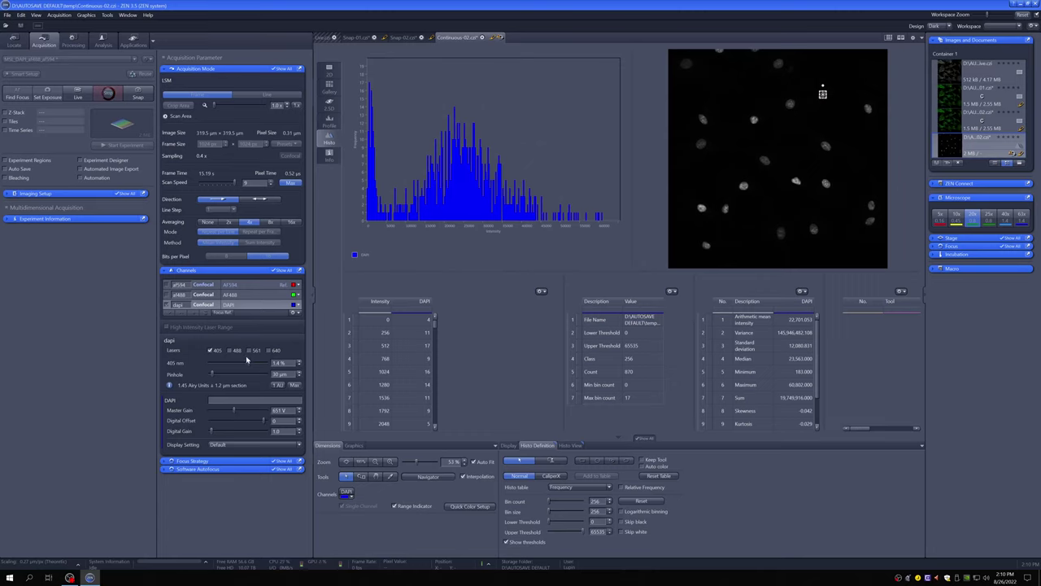
pyautogui.moveTo(249, 363); pyautogui.dragTo(249, 364)
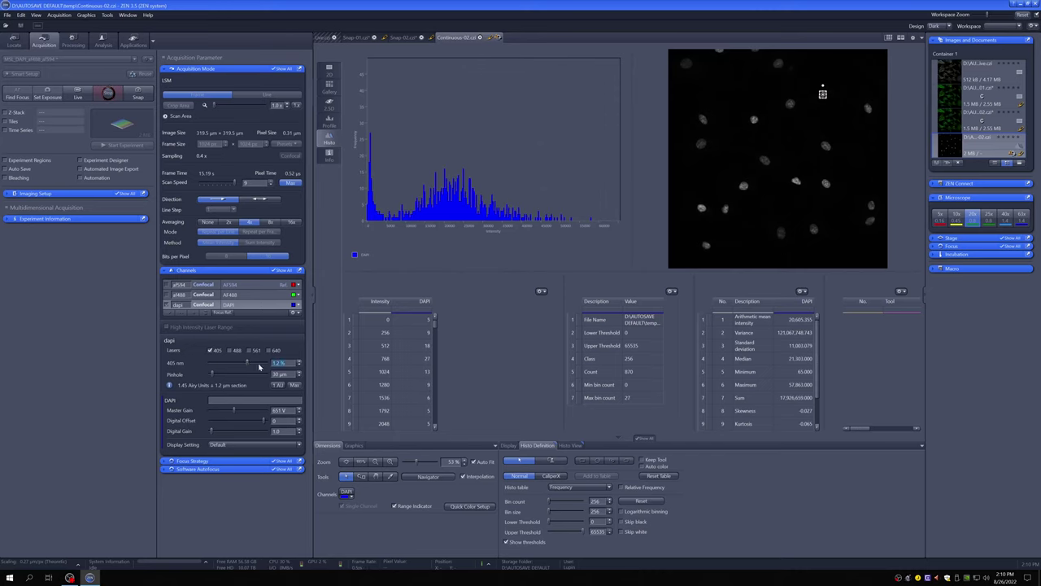
pyautogui.scroll(-2, 263, 366)
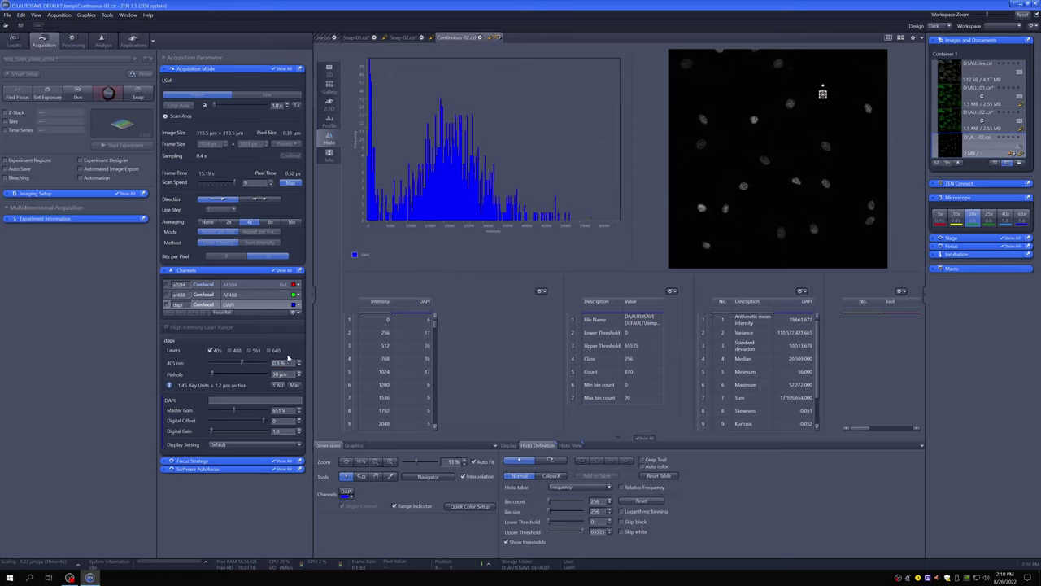
pyautogui.scroll(-1, 251, 363)
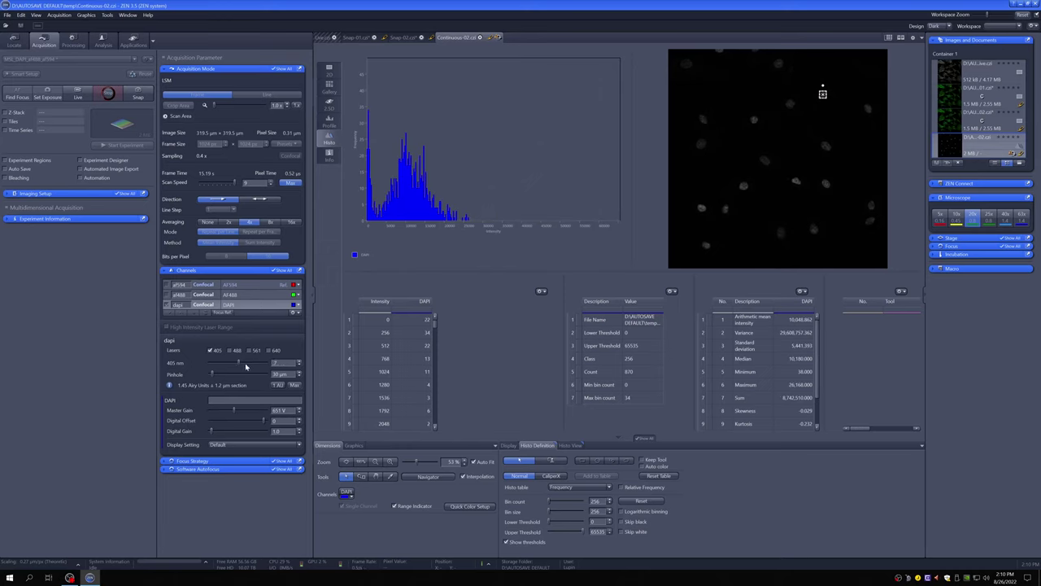
pyautogui.scroll(1, 246, 367)
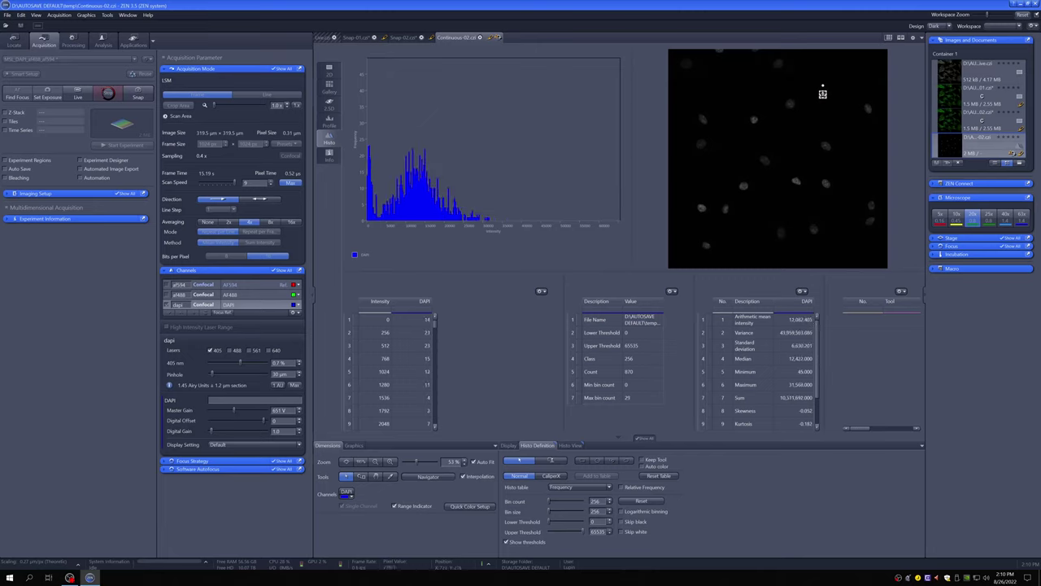
# Step: Enlarge the outlined nucleus to check its maximum intensity, fit the whole image in view again and stop the DAPI scan
pyautogui.click(823, 94)
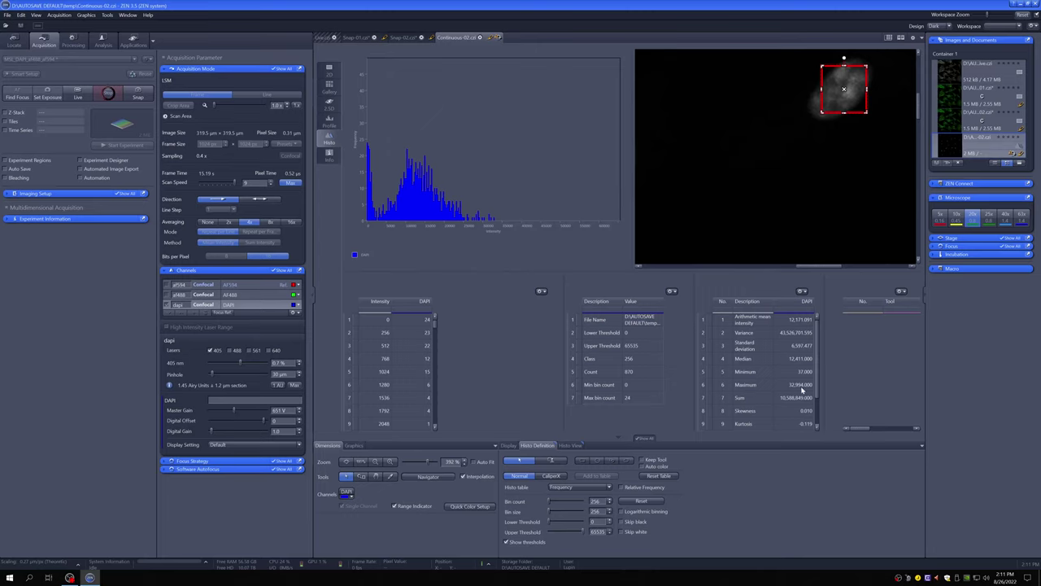
pyautogui.click(351, 465)
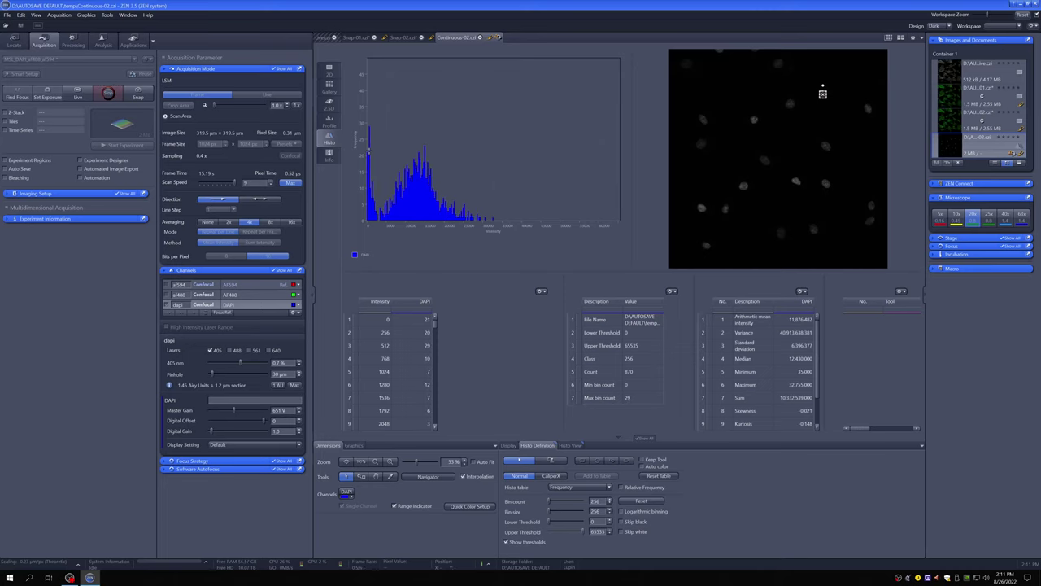
pyautogui.click(108, 96)
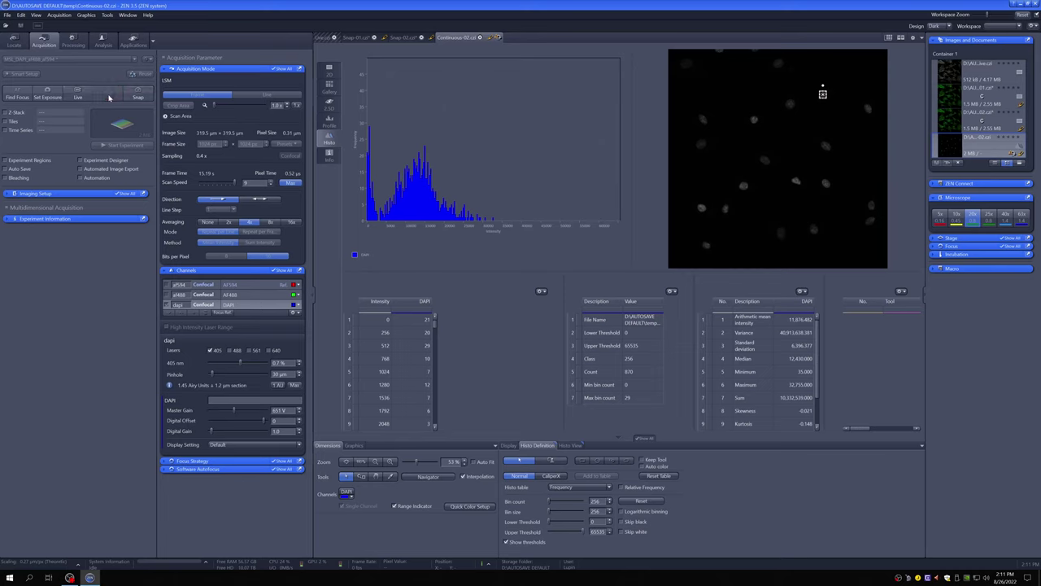
# Step: Return to the 2D view and delete the rectangle annotation around the nucleus
pyautogui.click(331, 73)
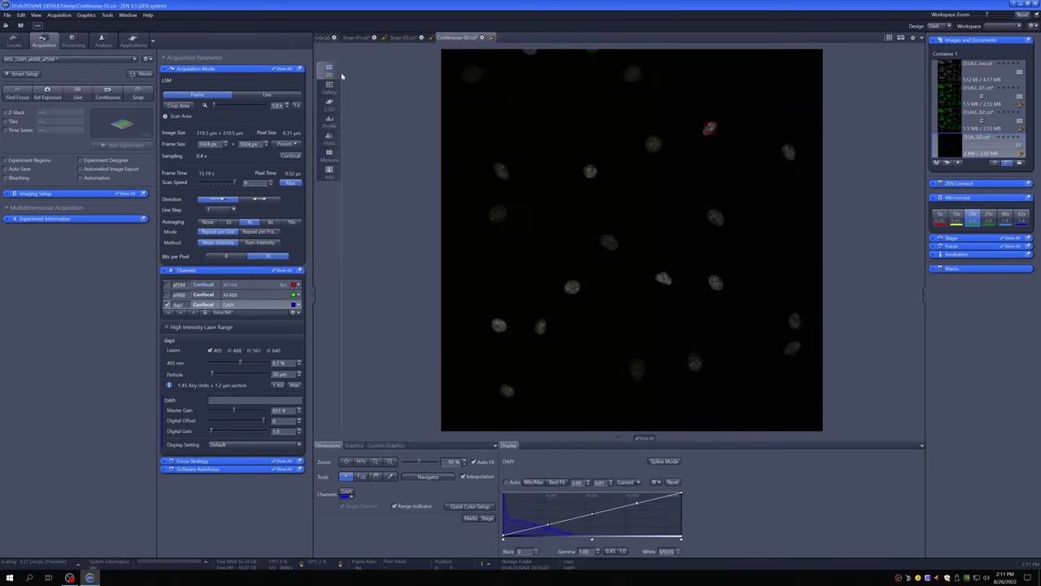
pyautogui.click(354, 445)
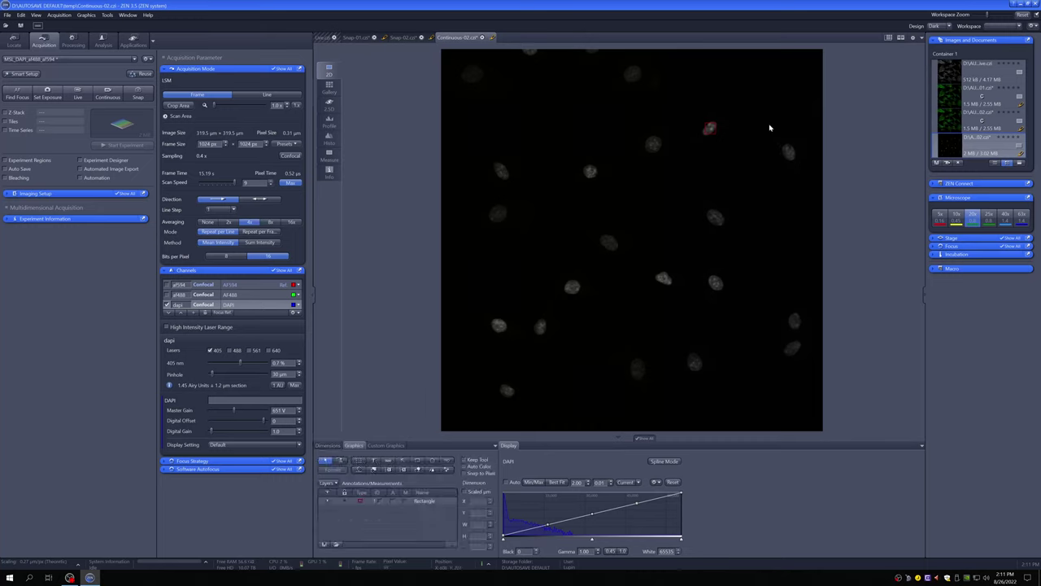
pyautogui.click(443, 501)
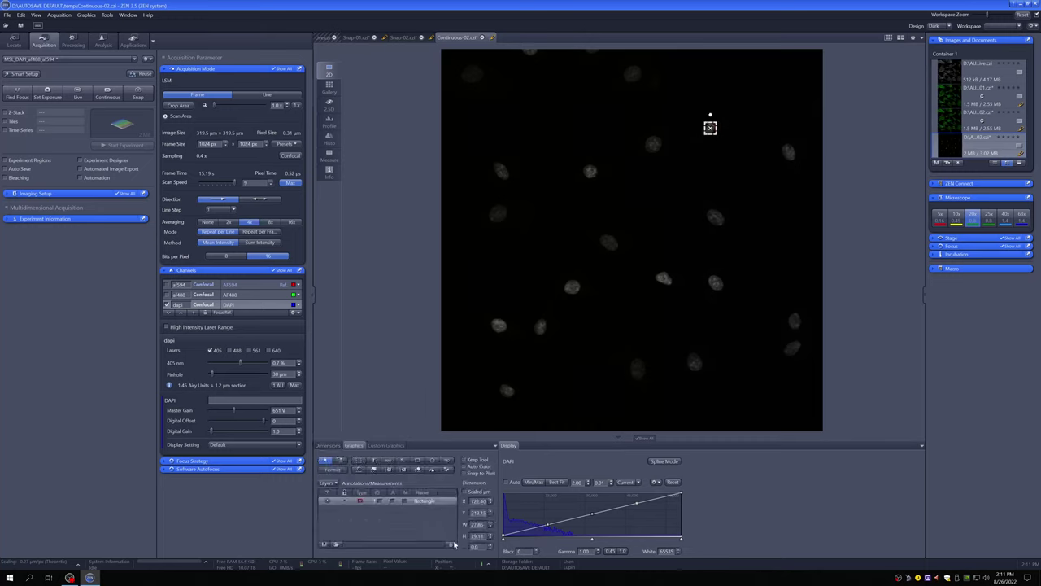
pyautogui.click(453, 544)
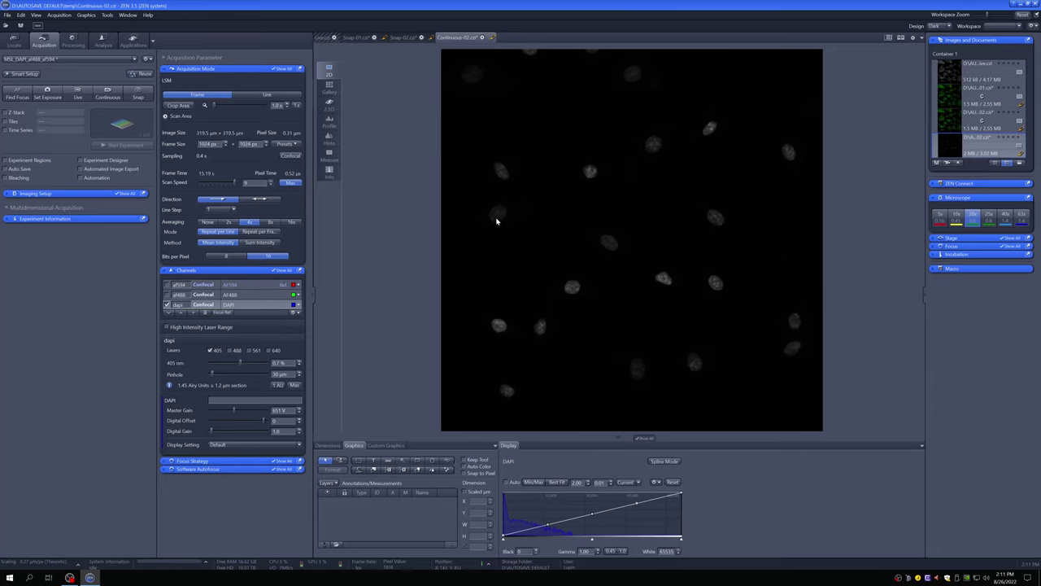
# Step: Activate only the AF488 track in place of DAPI, start a continuous scan and set averaging to None
pyautogui.click(167, 304)
pyautogui.click(167, 276)
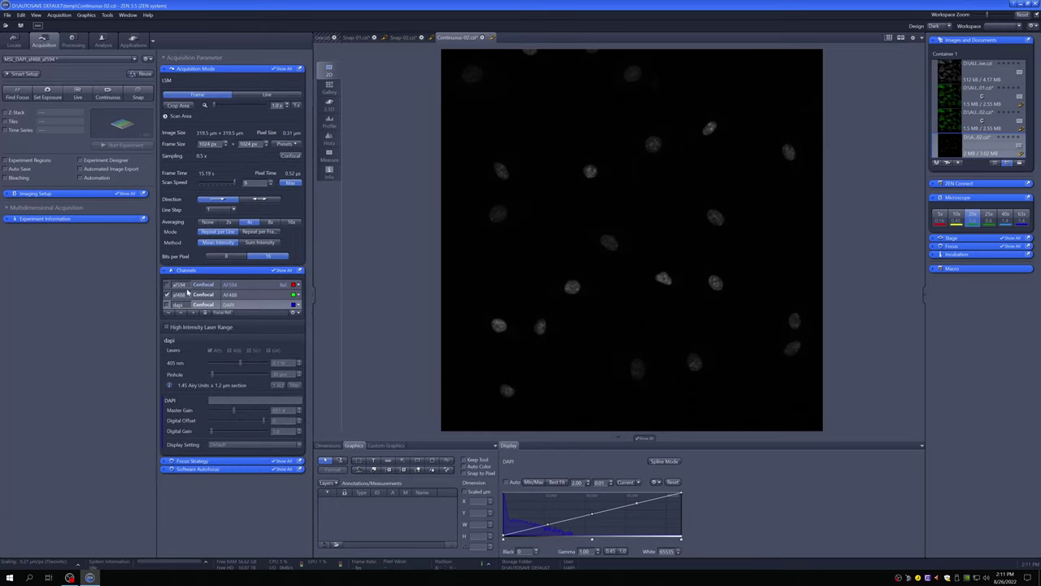
pyautogui.click(230, 296)
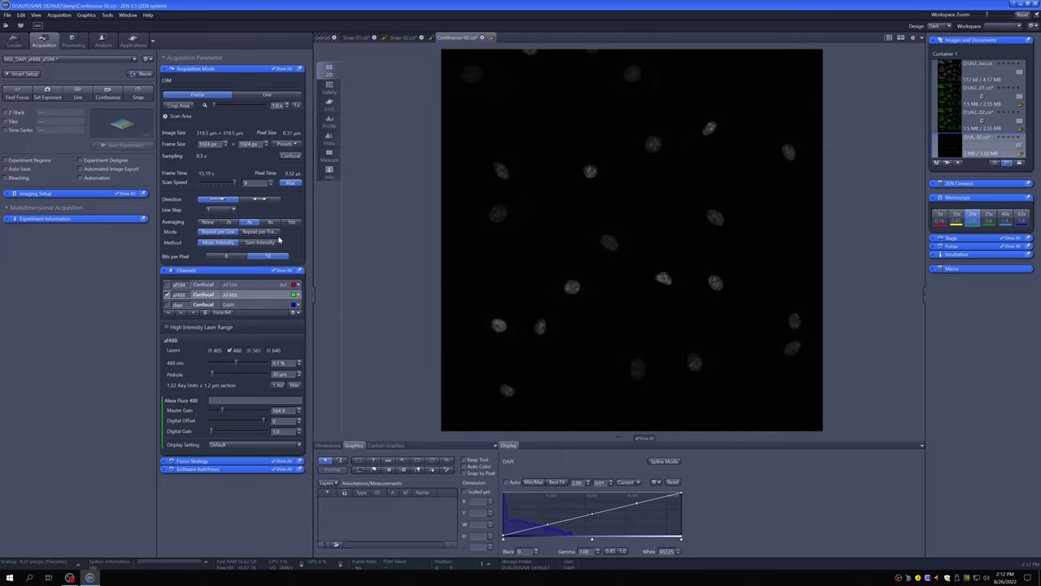
pyautogui.click(111, 96)
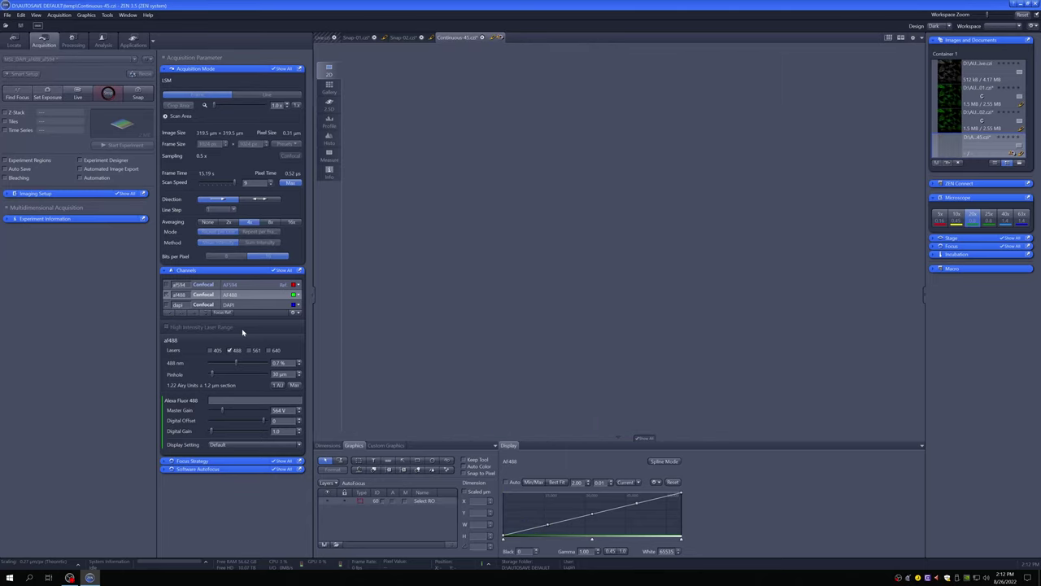
pyautogui.click(213, 222)
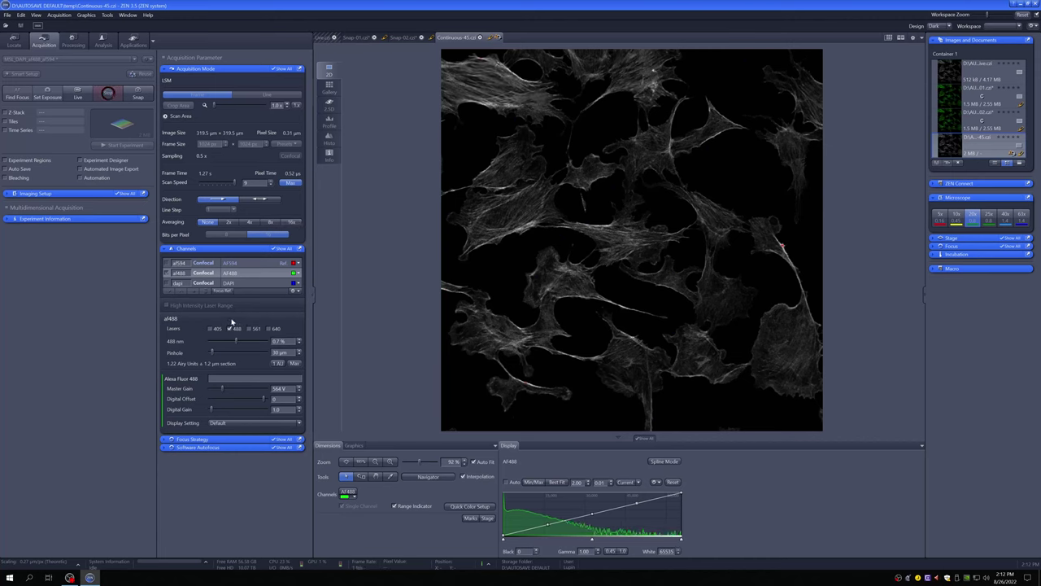
# Step: Try bidirectional scanning twice on the running AF488 scan, returning to unidirectional each time to compare frame times
pyautogui.click(268, 201)
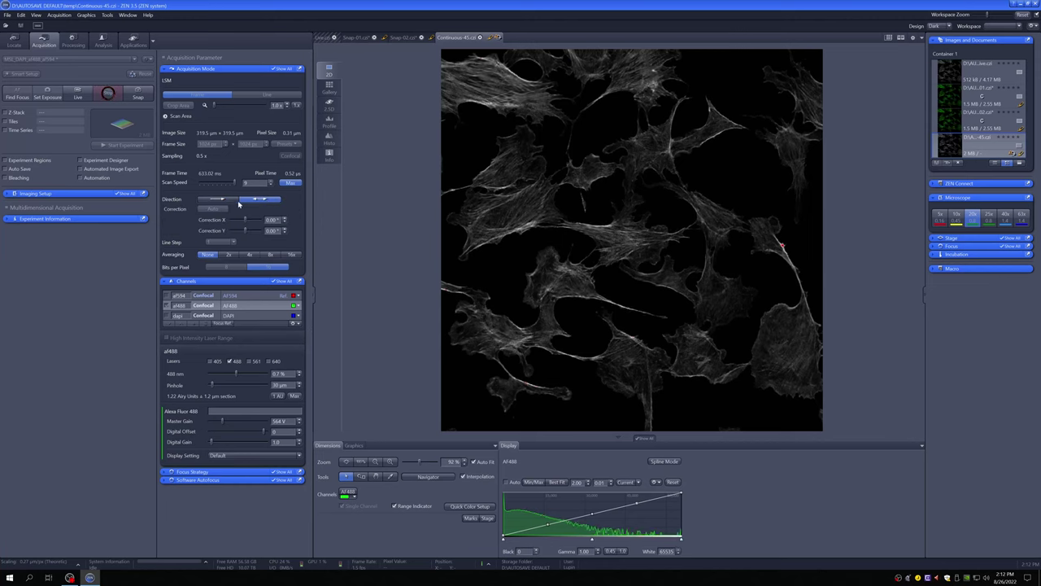
pyautogui.click(234, 200)
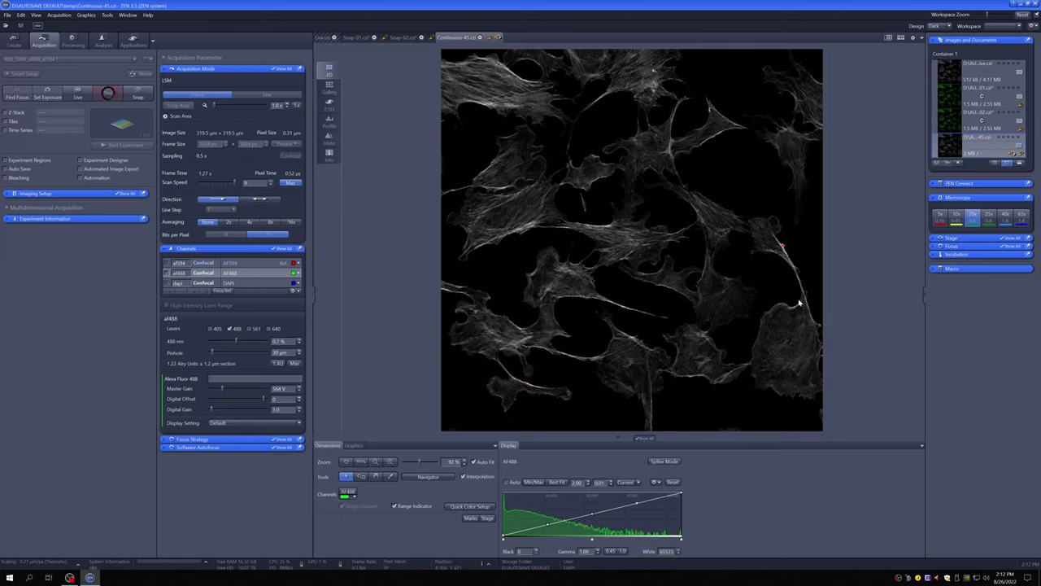
pyautogui.click(258, 199)
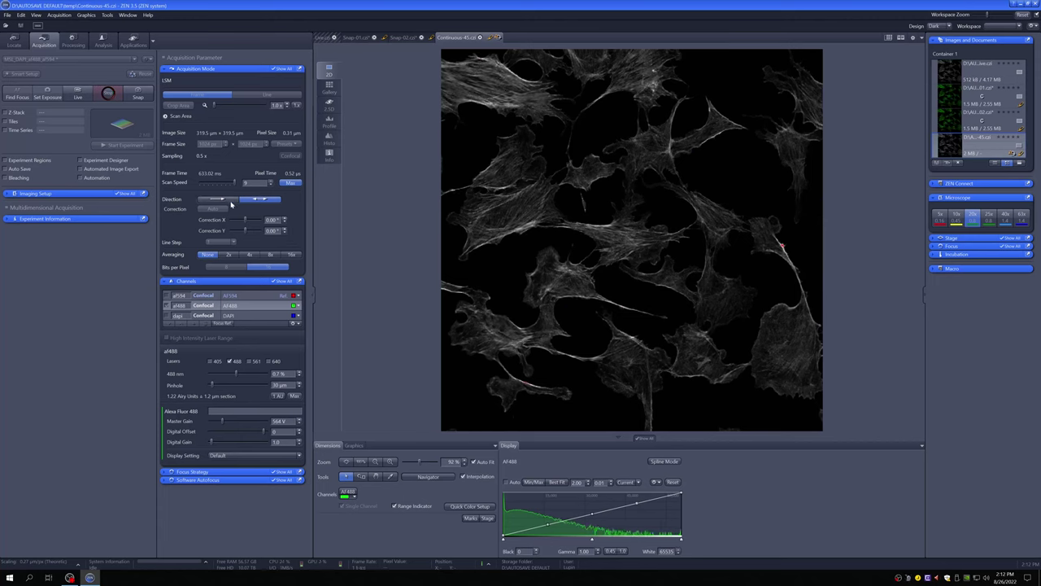
pyautogui.click(231, 201)
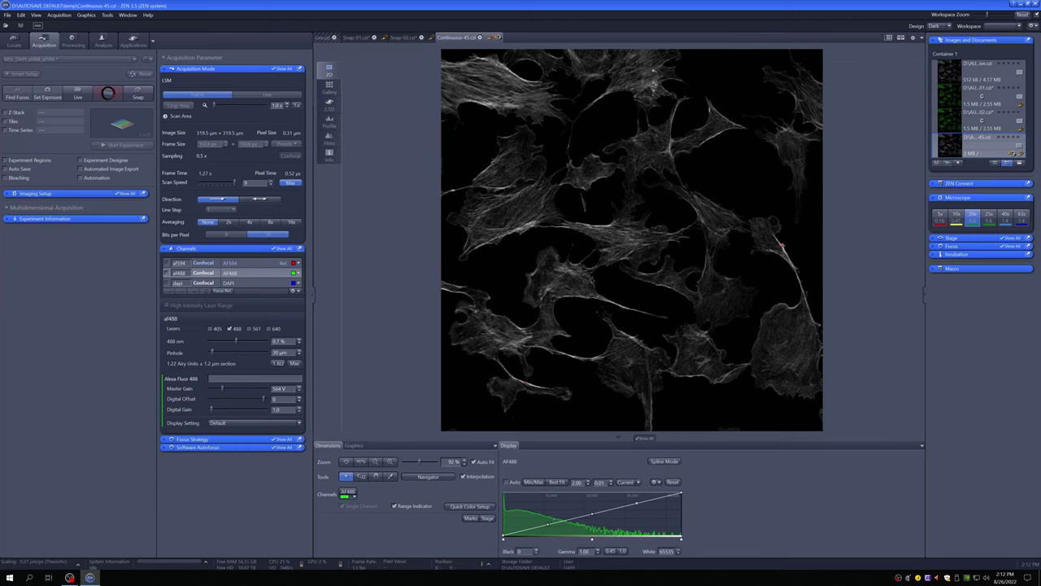
# Step: Set the scan zoom to 2.0x and try bidirectional scanning at that zoom before returning to unidirectional
pyautogui.click(259, 106)
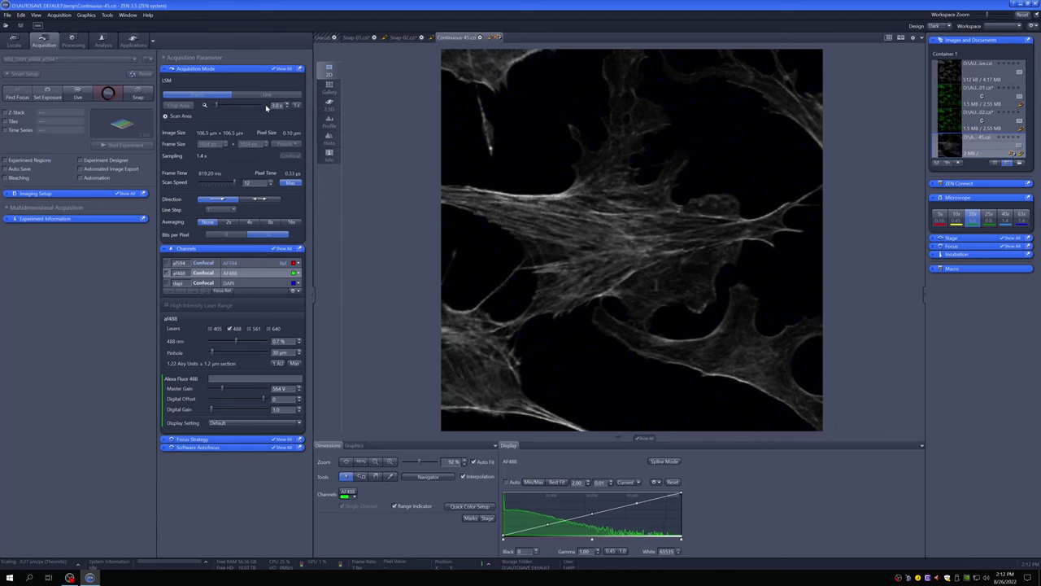
pyautogui.scroll(-1, 265, 107)
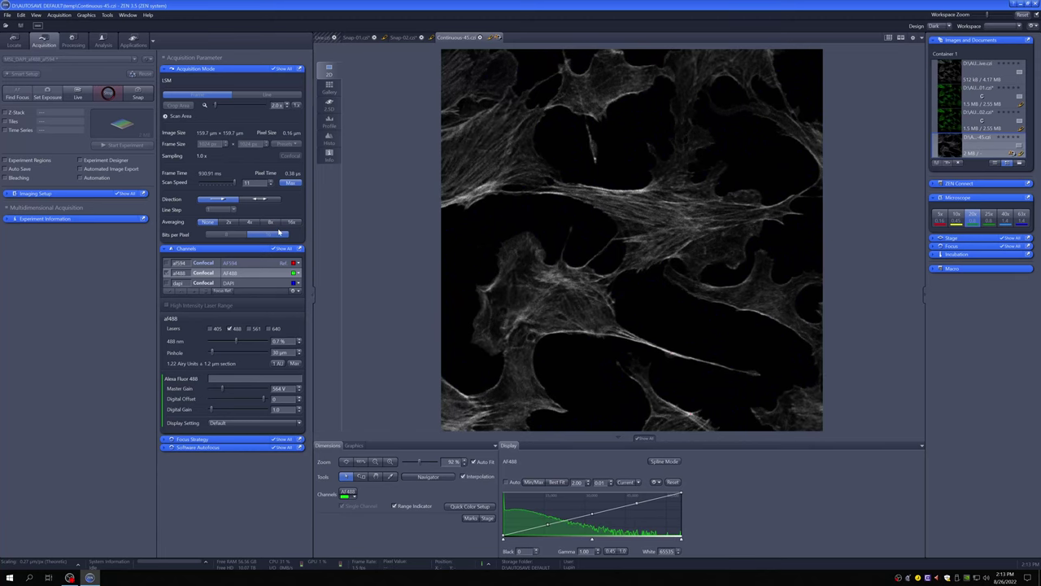
pyautogui.click(261, 201)
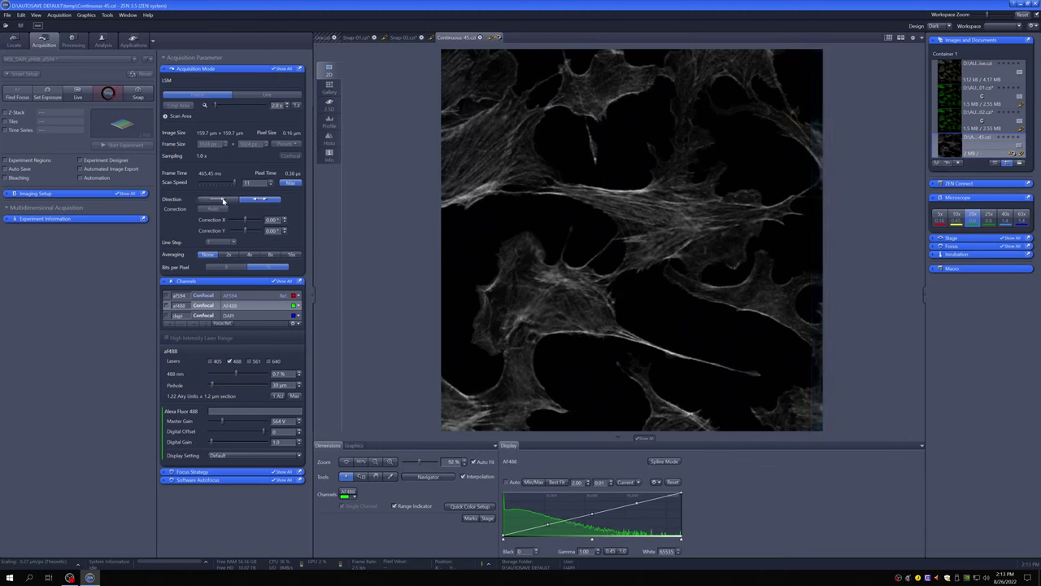
pyautogui.click(223, 200)
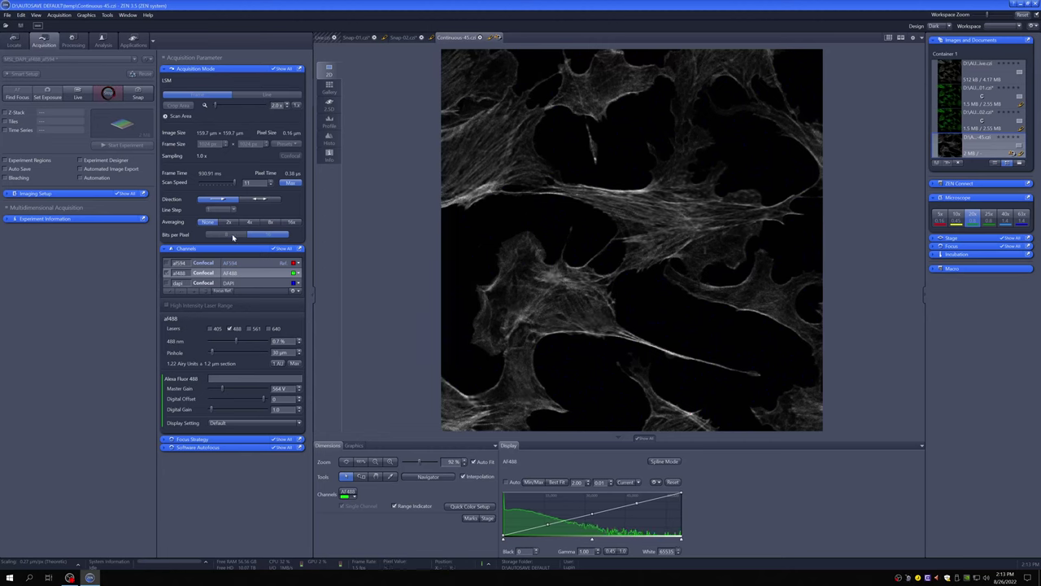
# Step: Try bidirectional scanning with the scan speed lowered to 10, and restore speed 11 and unidirectional scanning
pyautogui.click(258, 199)
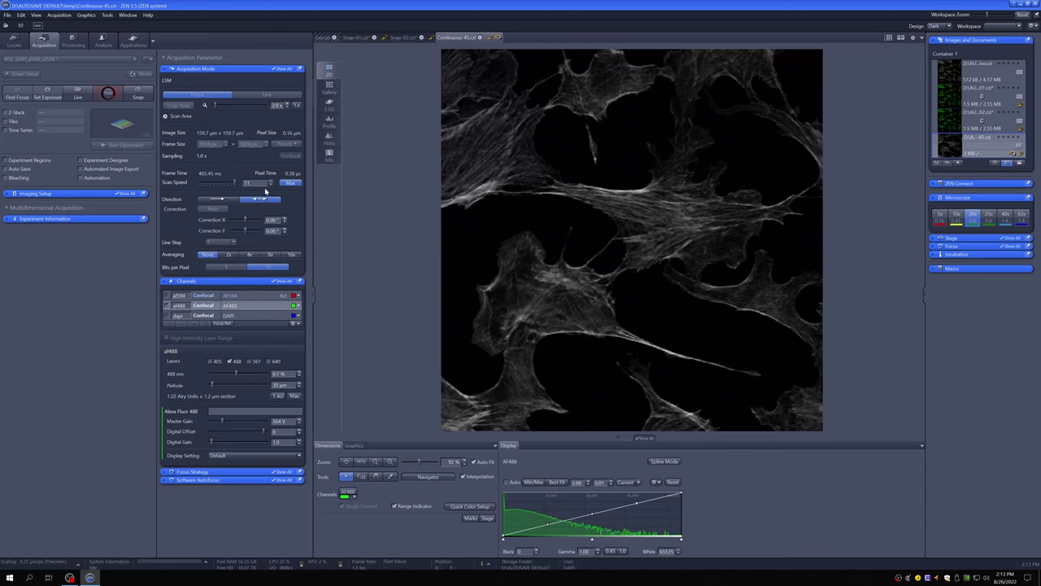
pyautogui.click(271, 185)
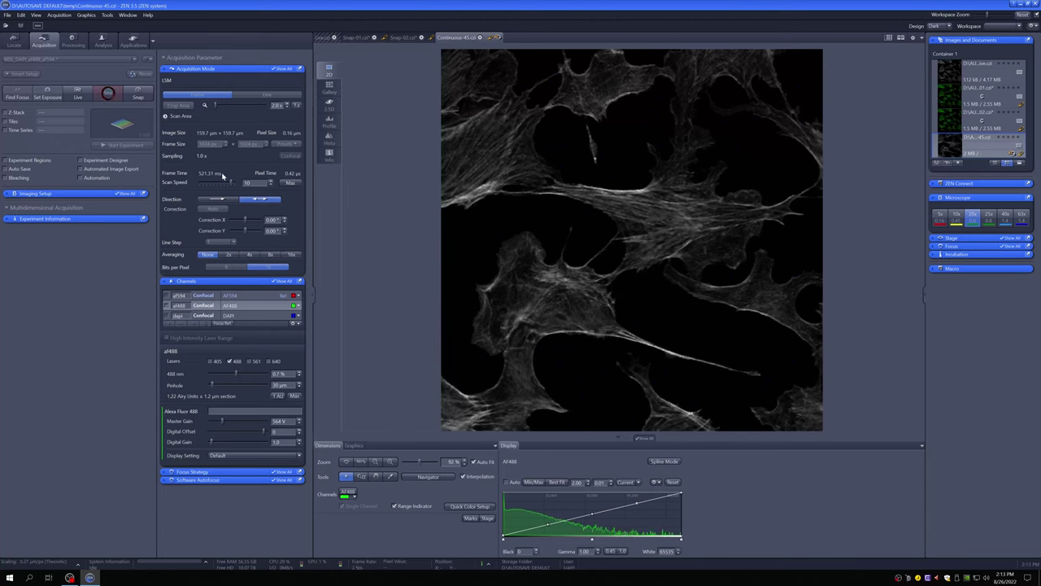
pyautogui.click(274, 182)
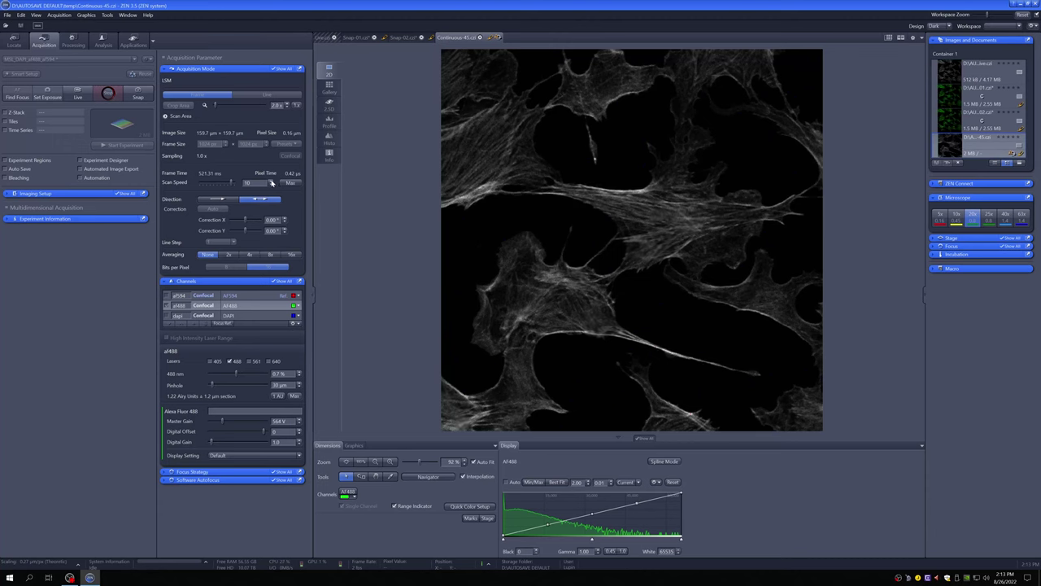
pyautogui.click(222, 199)
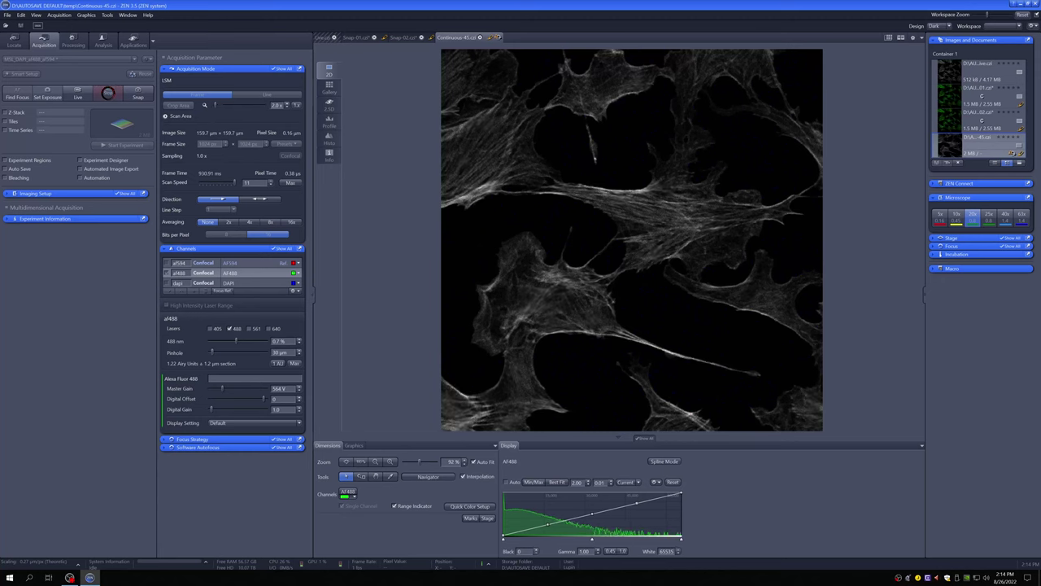
# Step: Reset the scan zoom to 1.0x, try the wide 0.45x field of view and reset the zoom to 1.0x again
pyautogui.click(297, 106)
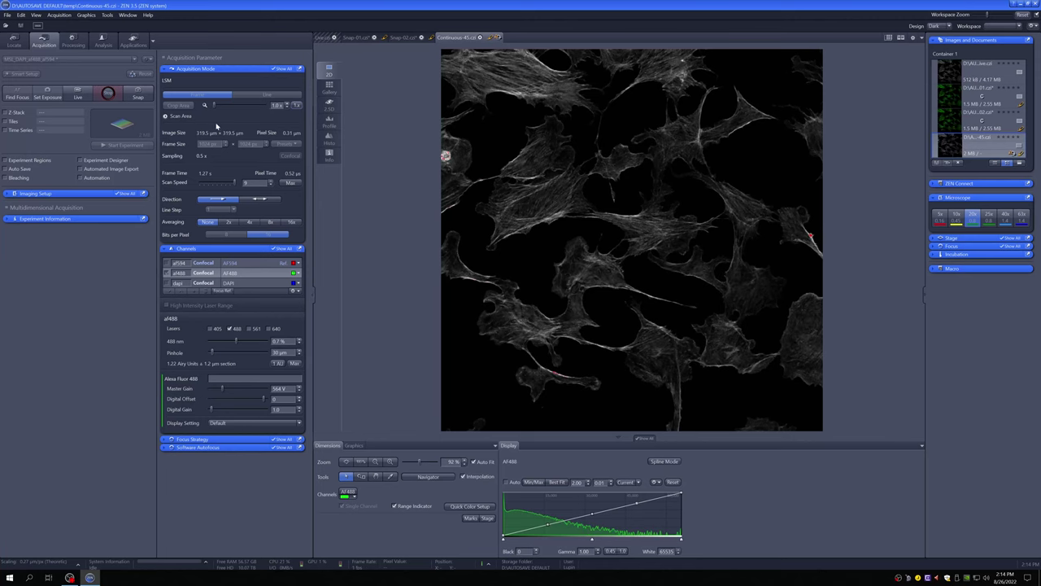
pyautogui.moveTo(218, 110); pyautogui.dragTo(210, 106)
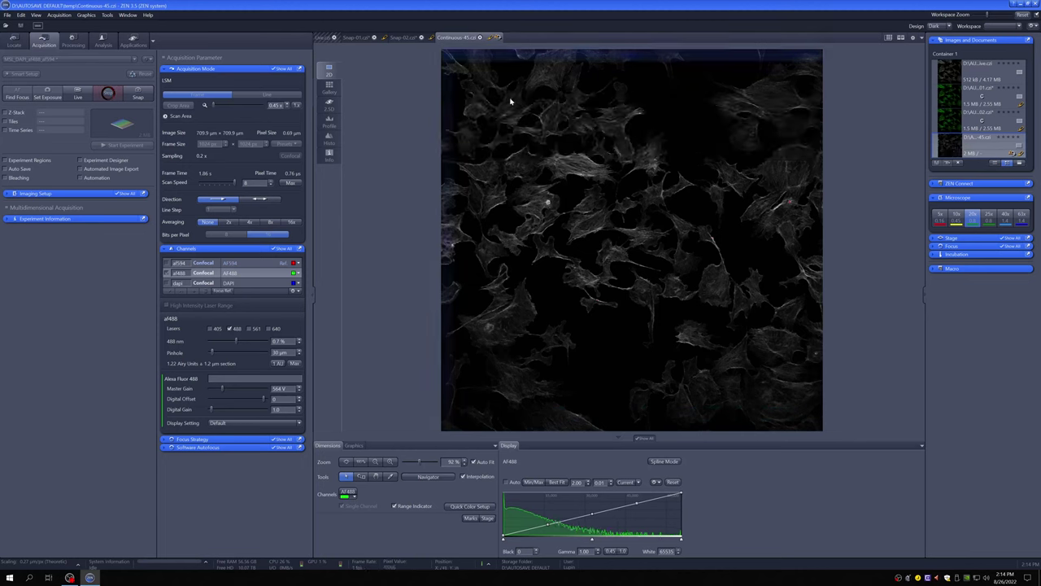
pyautogui.click(294, 106)
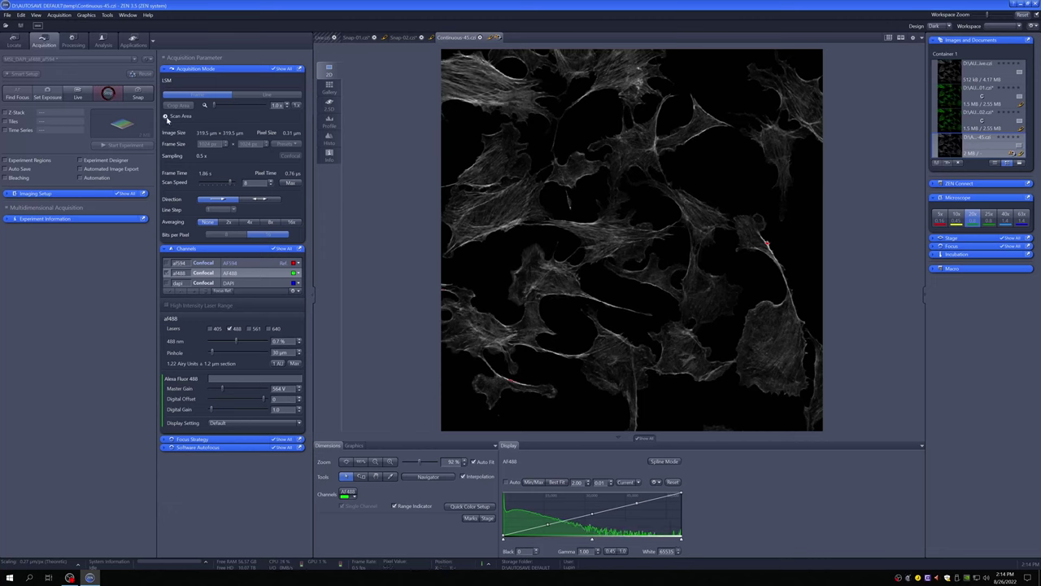
# Step: Expand the Scan Area settings, reset the horizontal scan offset and collapse the settings again
pyautogui.click(166, 117)
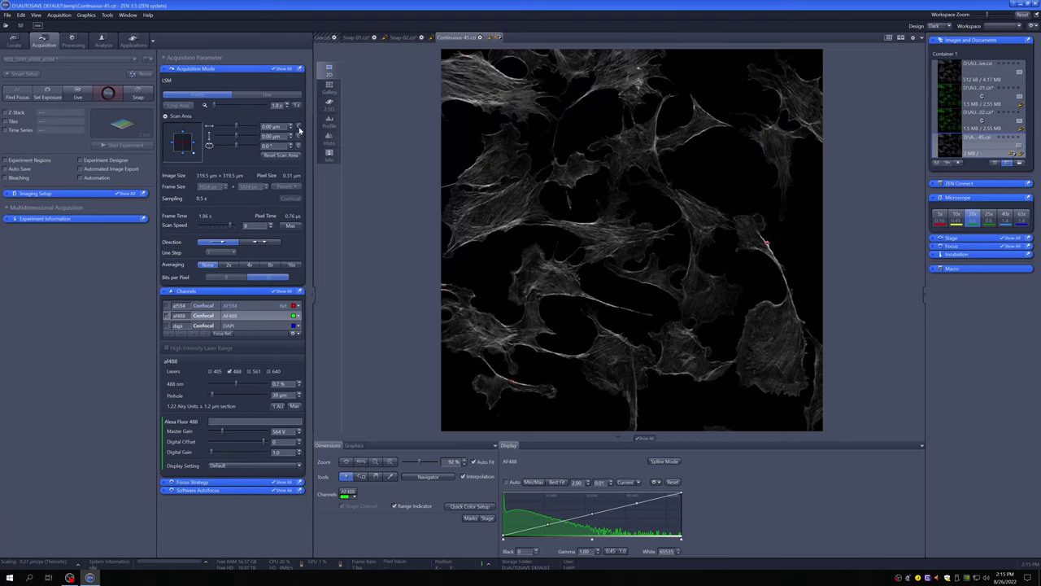
pyautogui.click(299, 129)
pyautogui.click(166, 116)
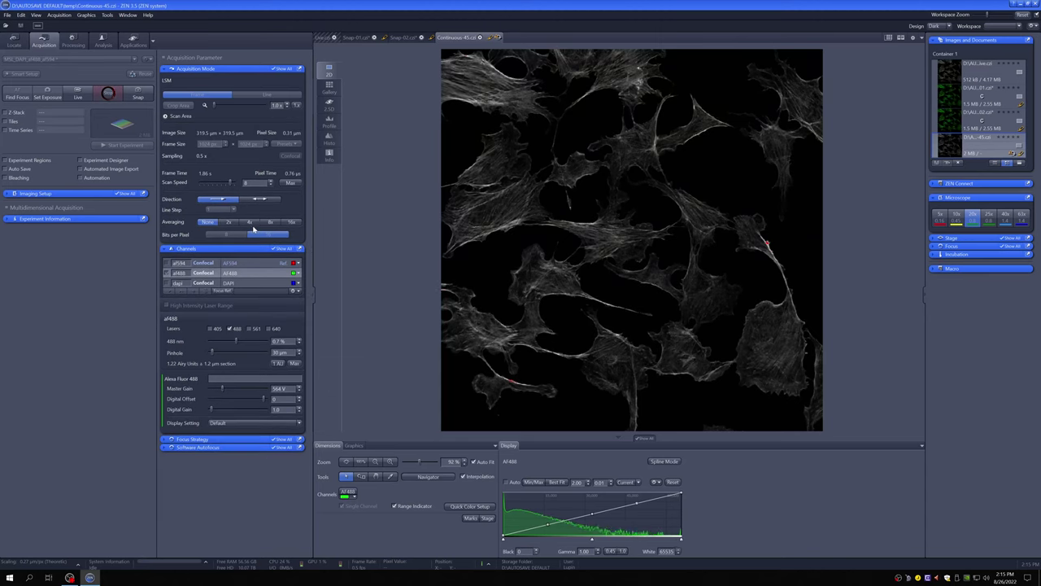
# Step: Stop the continuous scan and set the frame size to the optimal 1x Nyquist confocal sampling
pyautogui.click(109, 95)
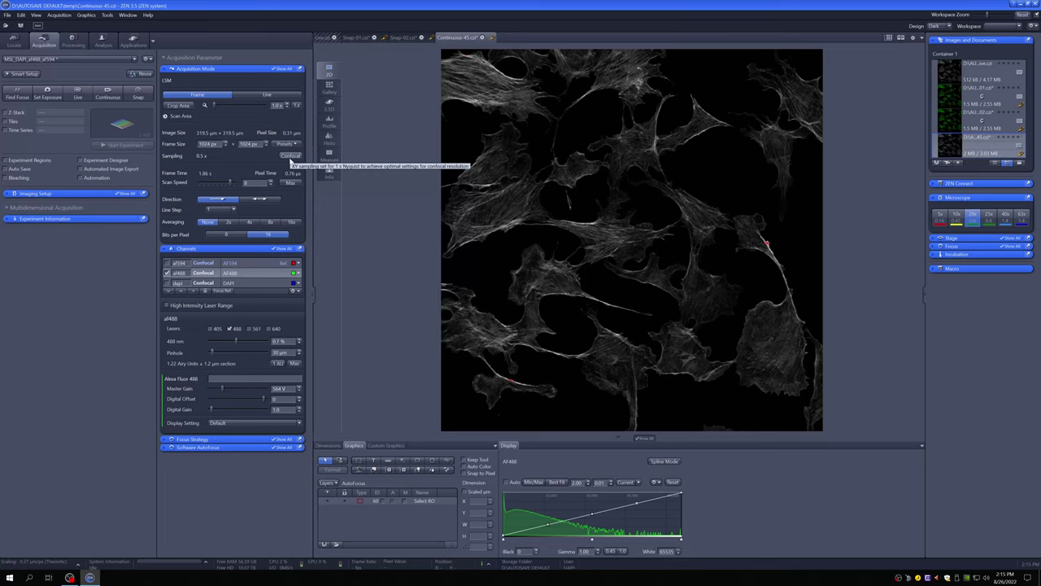
pyautogui.click(292, 156)
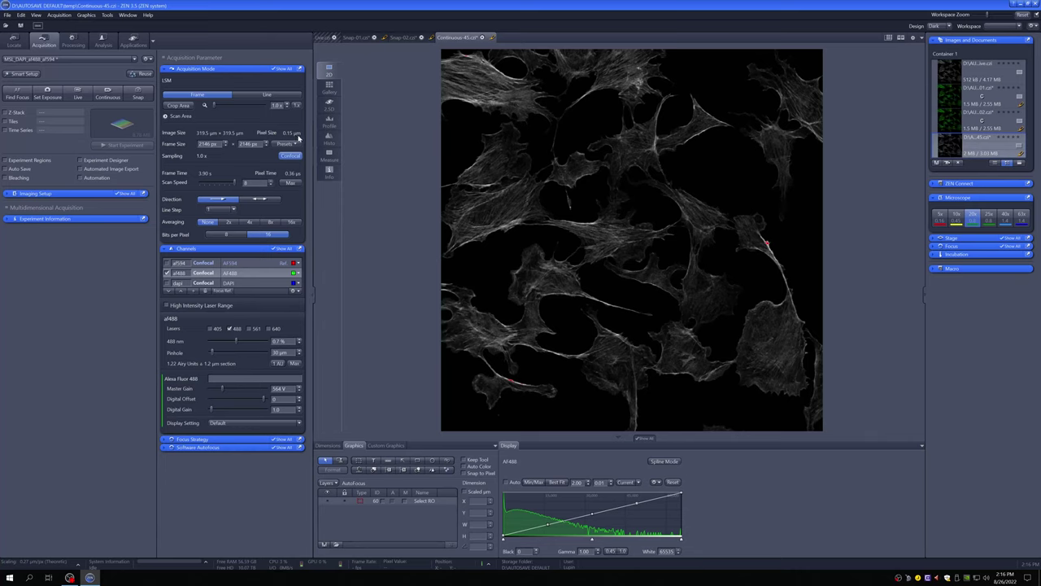
# Step: Select the DAPI track and look through the frame size presets without applying one
pyautogui.click(232, 283)
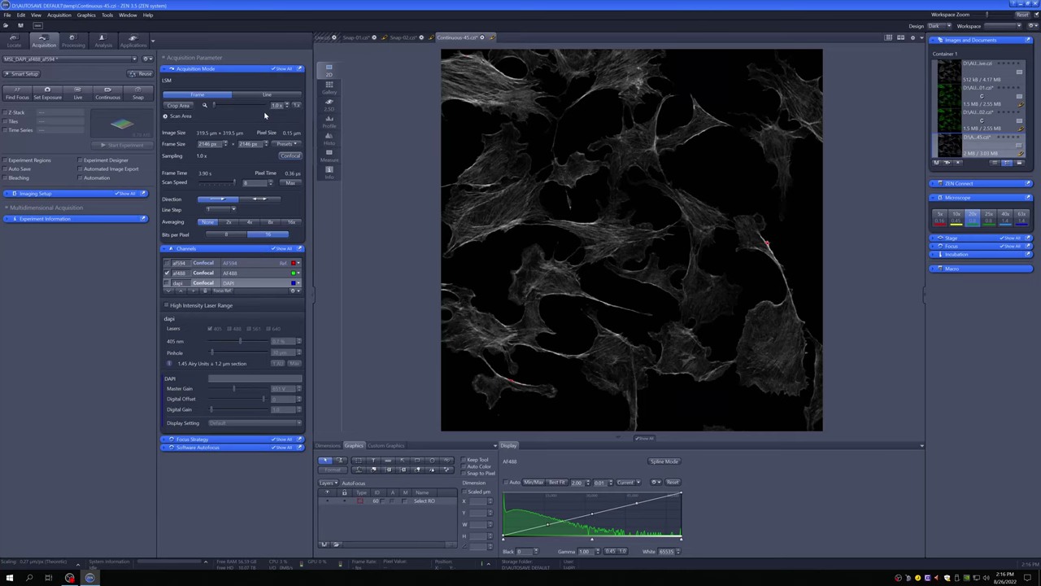
pyautogui.click(288, 144)
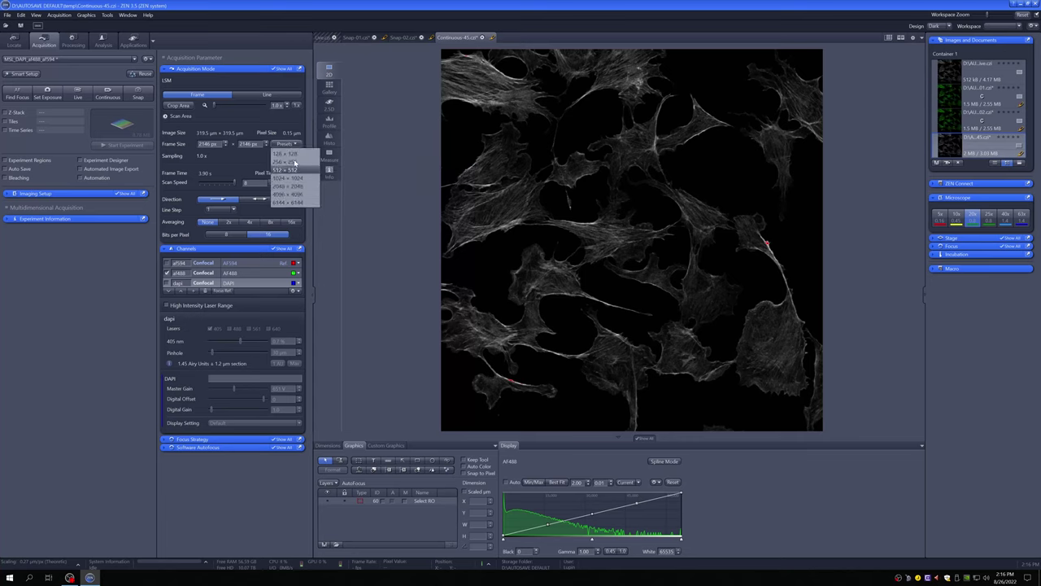
pyautogui.click(302, 140)
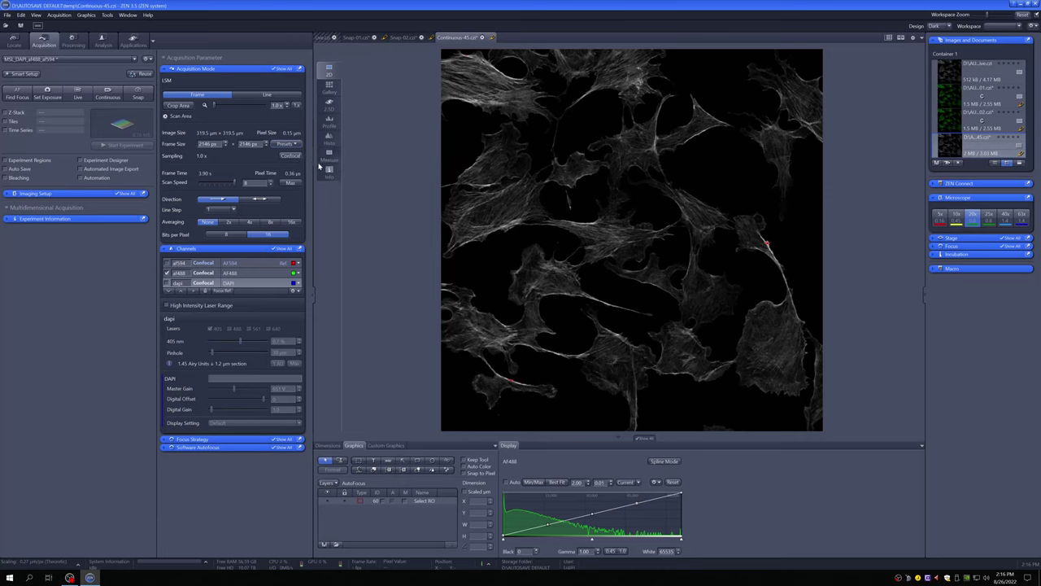
# Step: Enable Z-Stack, view its First/Last range and interval settings, and disable it again
pyautogui.click(5, 112)
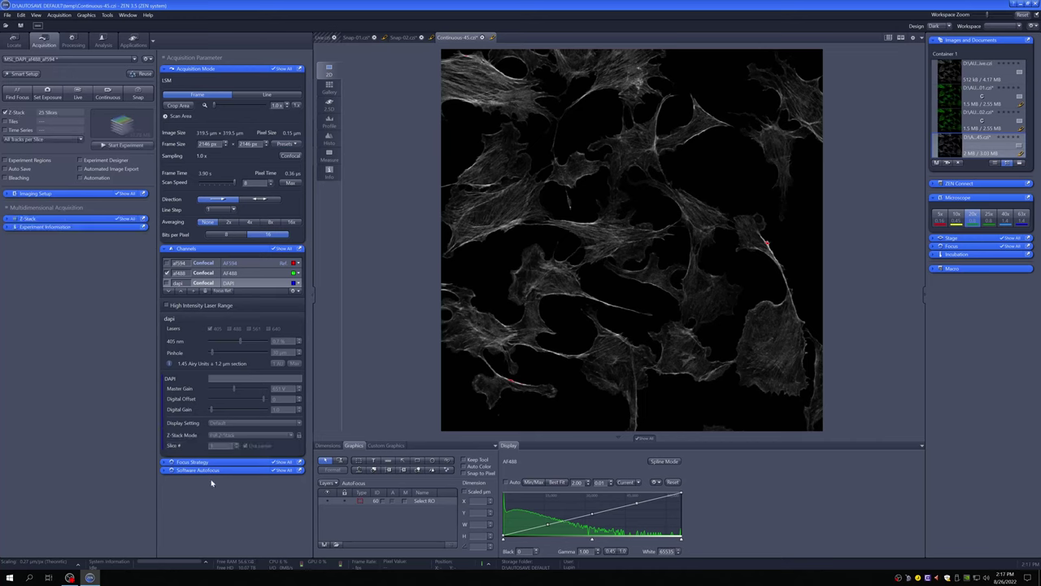
pyautogui.click(50, 218)
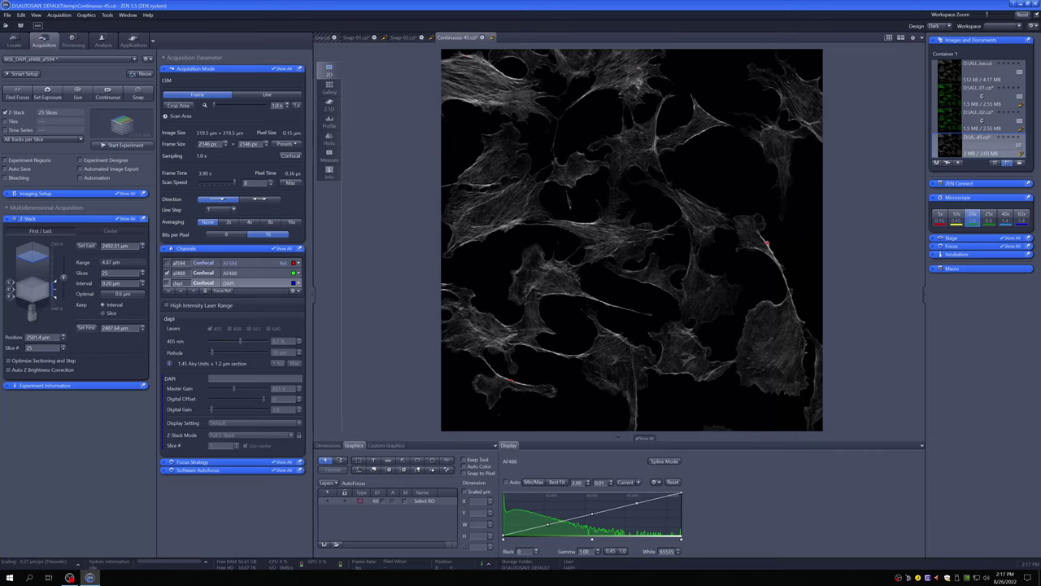
pyautogui.click(11, 114)
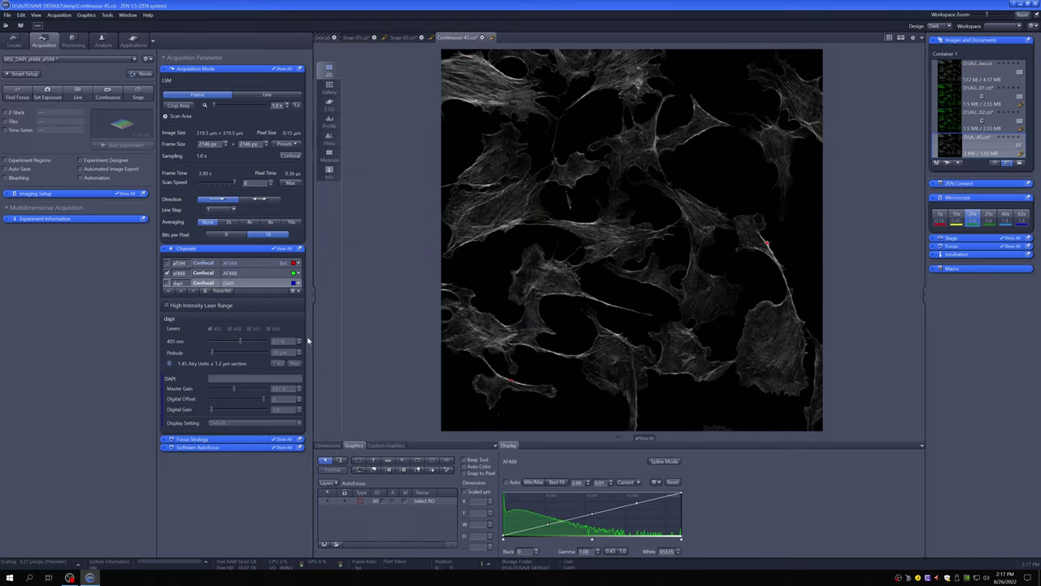
# Step: Enable Tiles and expand its settings to review the tile region and position options
pyautogui.click(14, 123)
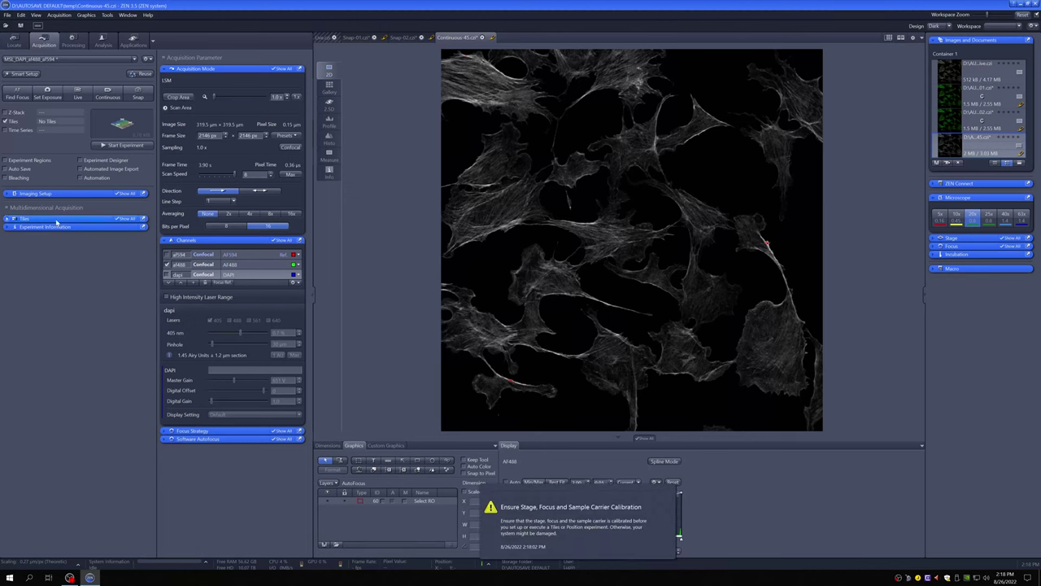
pyautogui.click(56, 220)
pyautogui.scroll(-1, 97, 360)
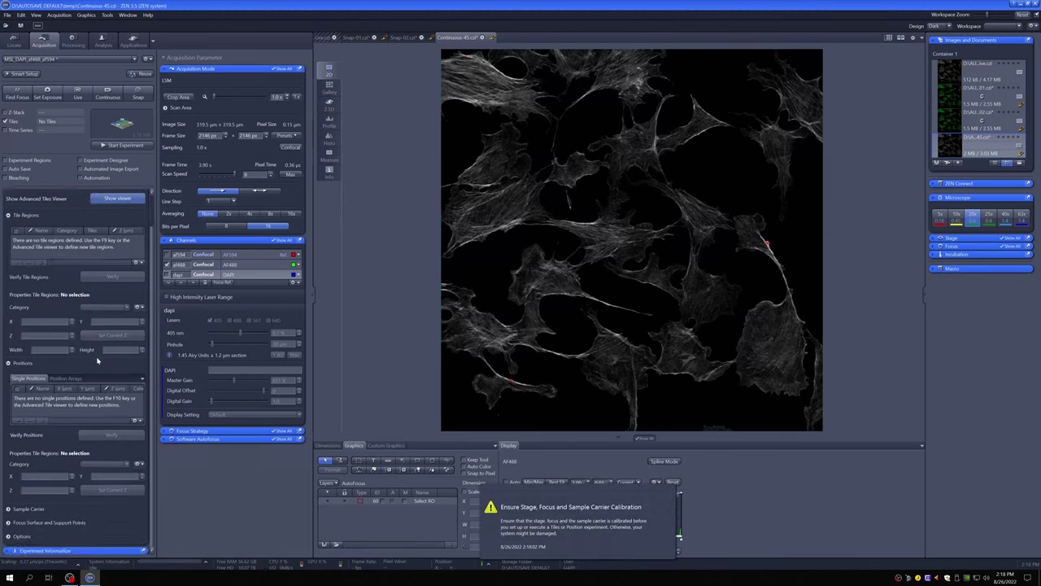
pyautogui.scroll(1, 89, 311)
pyautogui.scroll(-1, 118, 451)
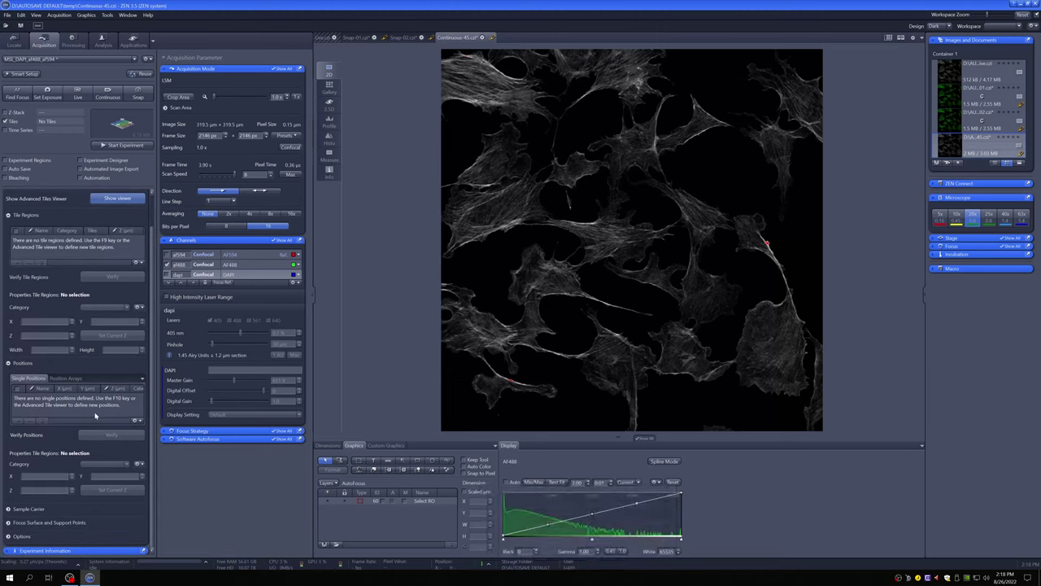
pyautogui.scroll(1, 96, 415)
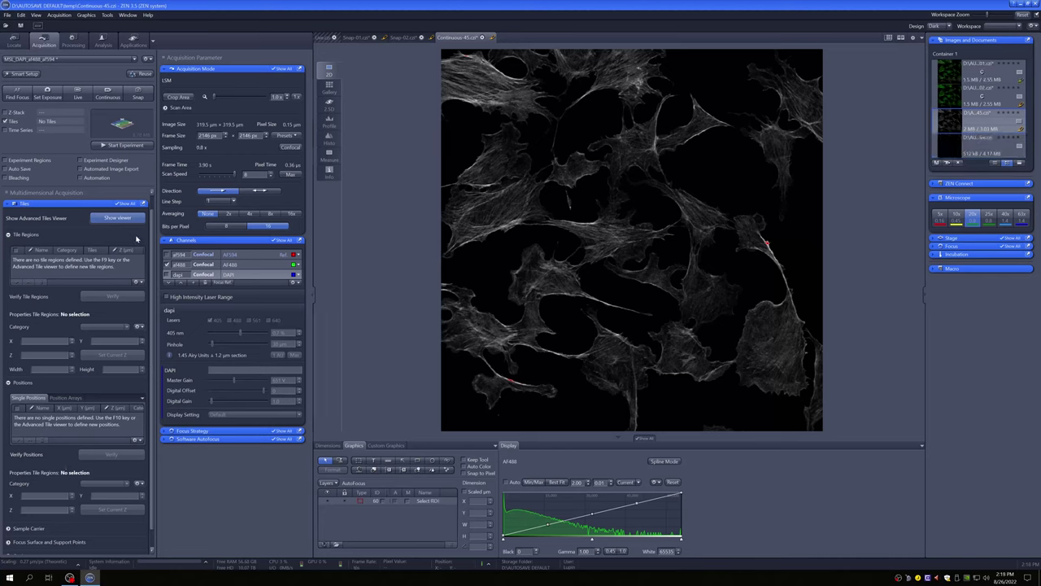
# Step: Show the Advanced Tiles viewer and add a 3 x 3 tile region around the current stage position
pyautogui.click(122, 219)
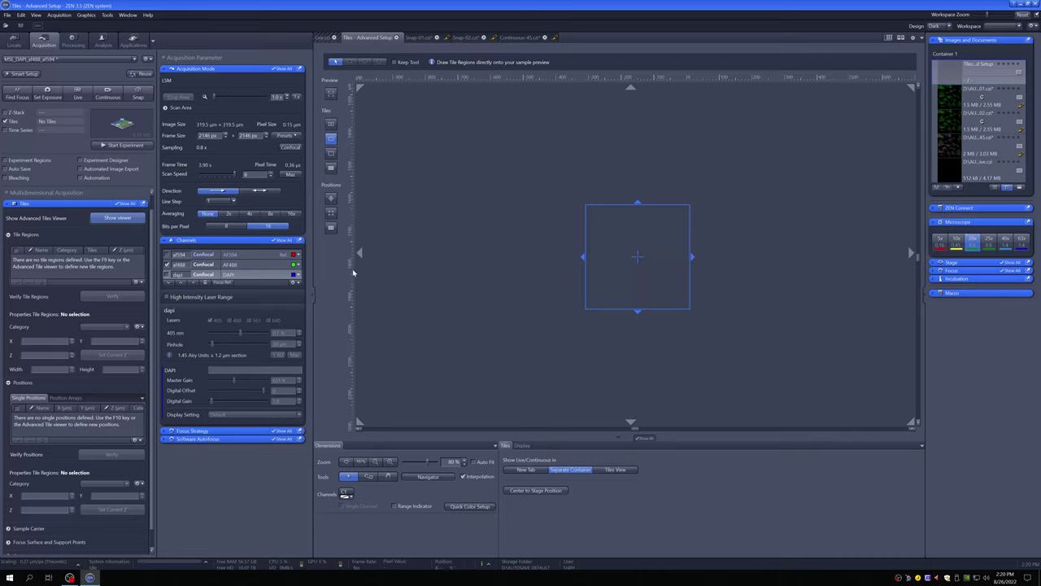
pyautogui.click(331, 124)
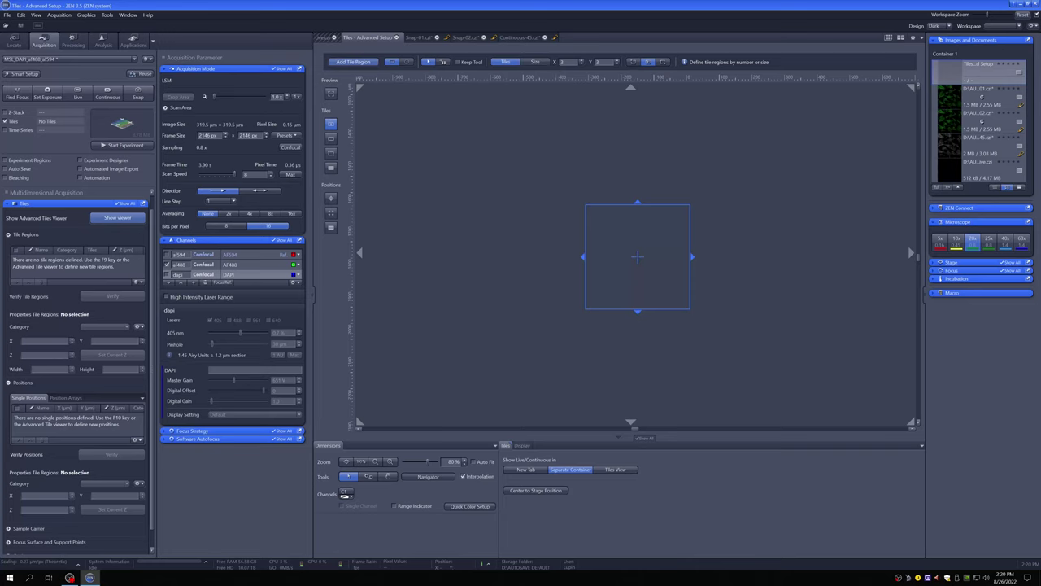
pyautogui.click(365, 63)
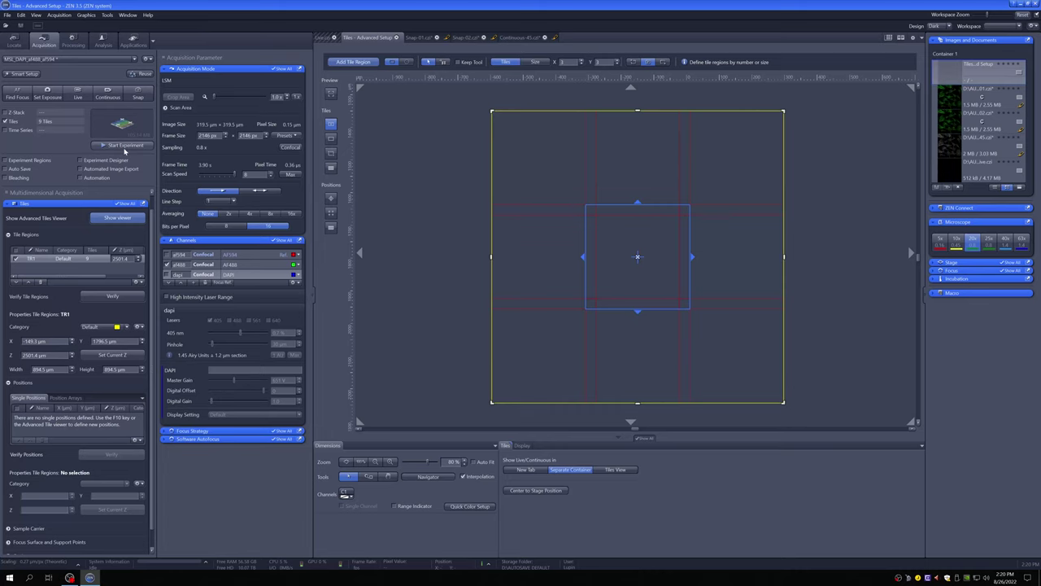
# Step: Run the tile experiment and inspect the acquired AF488 image closely for seams between tiles
pyautogui.click(122, 144)
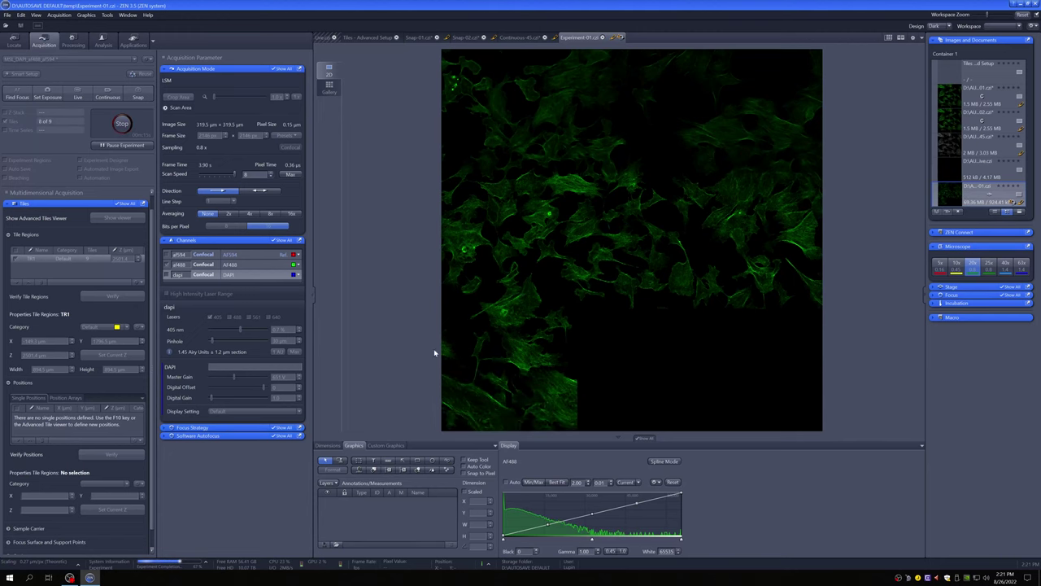
pyautogui.scroll(3, 453, 295)
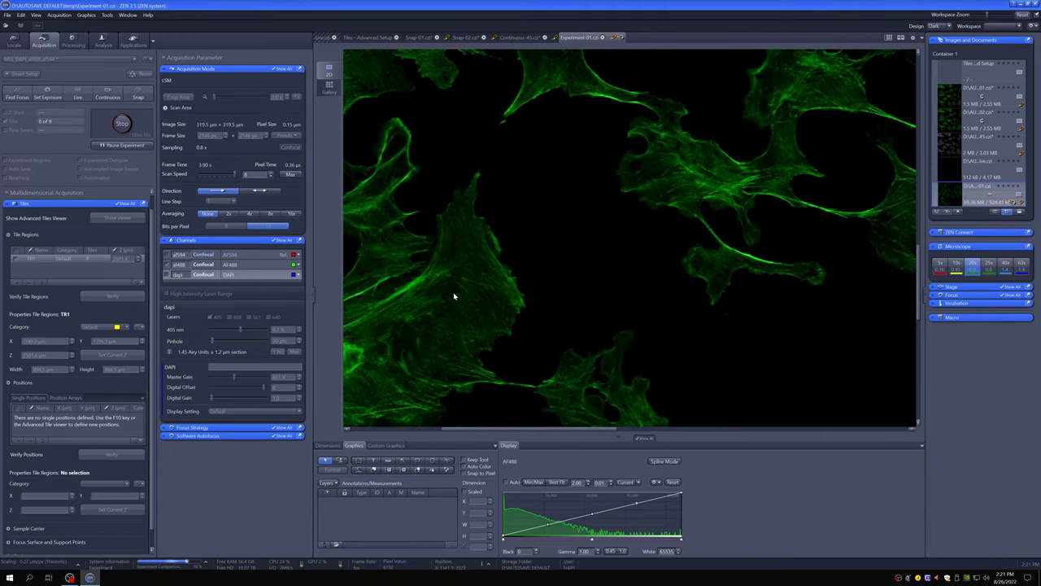
pyautogui.click(327, 445)
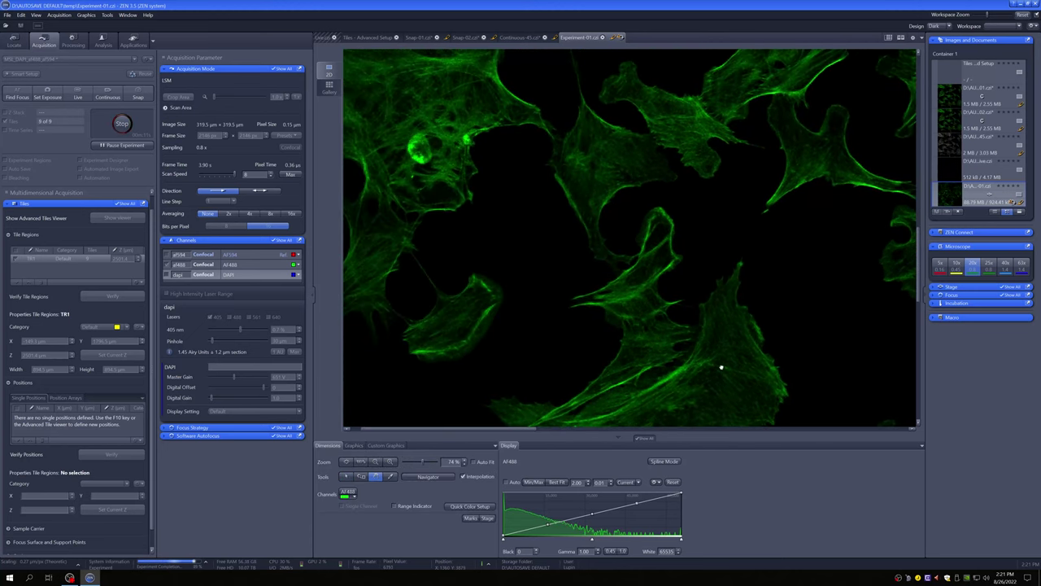
pyautogui.scroll(3, 594, 279)
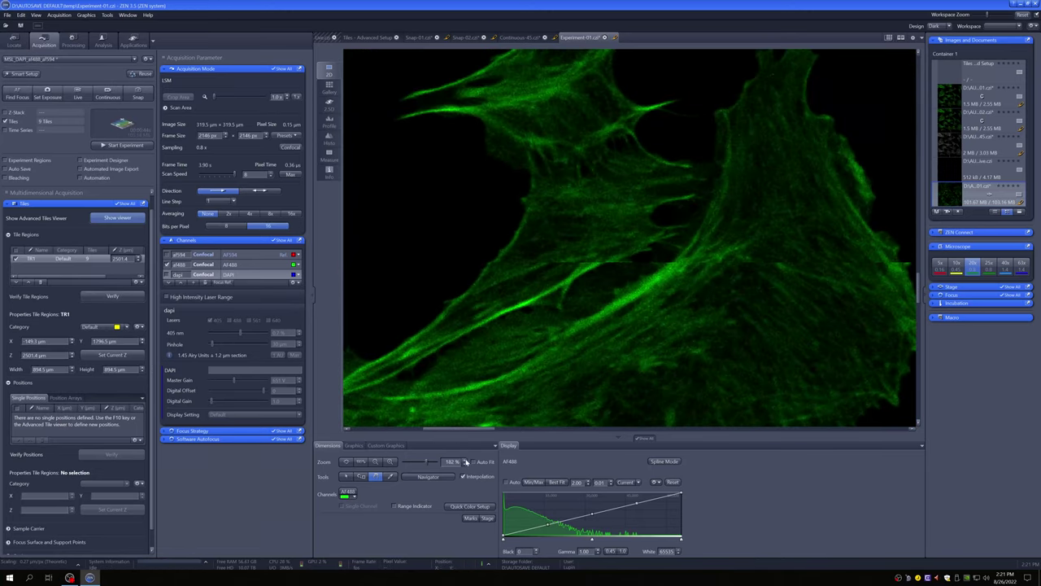
pyautogui.click(464, 478)
pyautogui.scroll(-5, 585, 317)
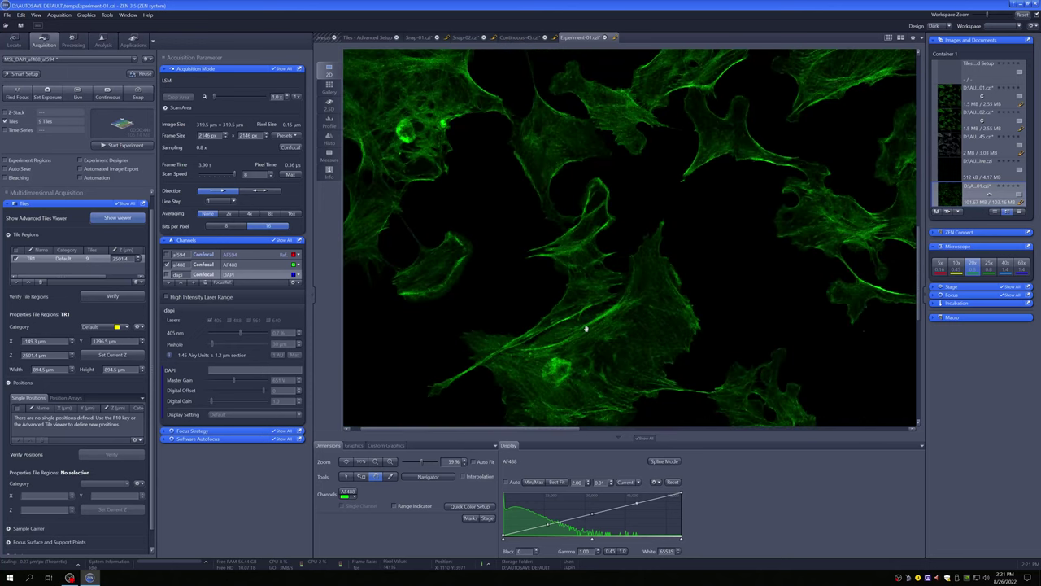
pyautogui.scroll(-2, 586, 329)
pyautogui.scroll(-1, 586, 328)
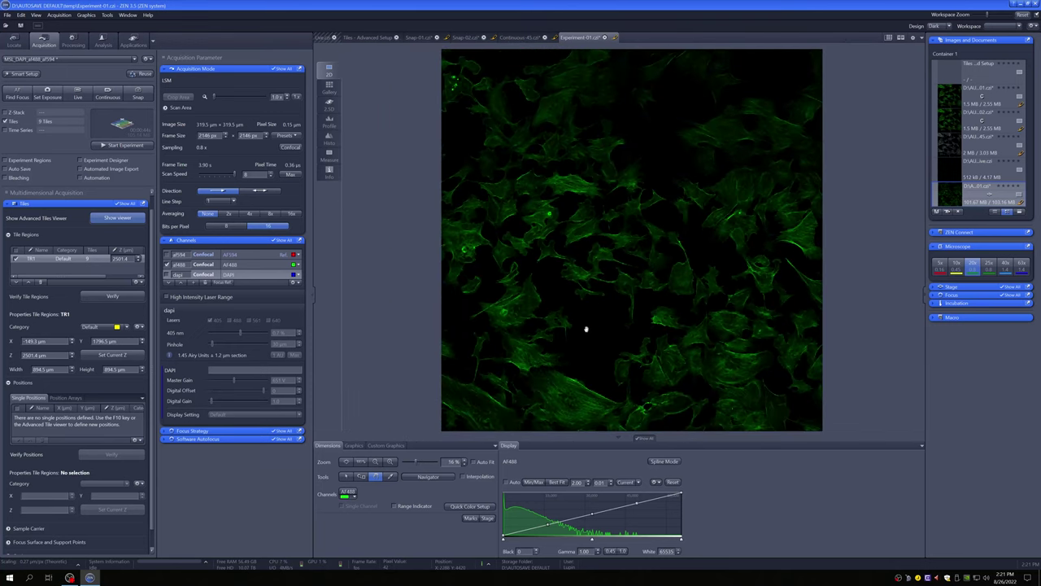
# Step: Save the tile image as tile3x3 in a new folder named training inside "workflows map and find"
pyautogui.click(936, 211)
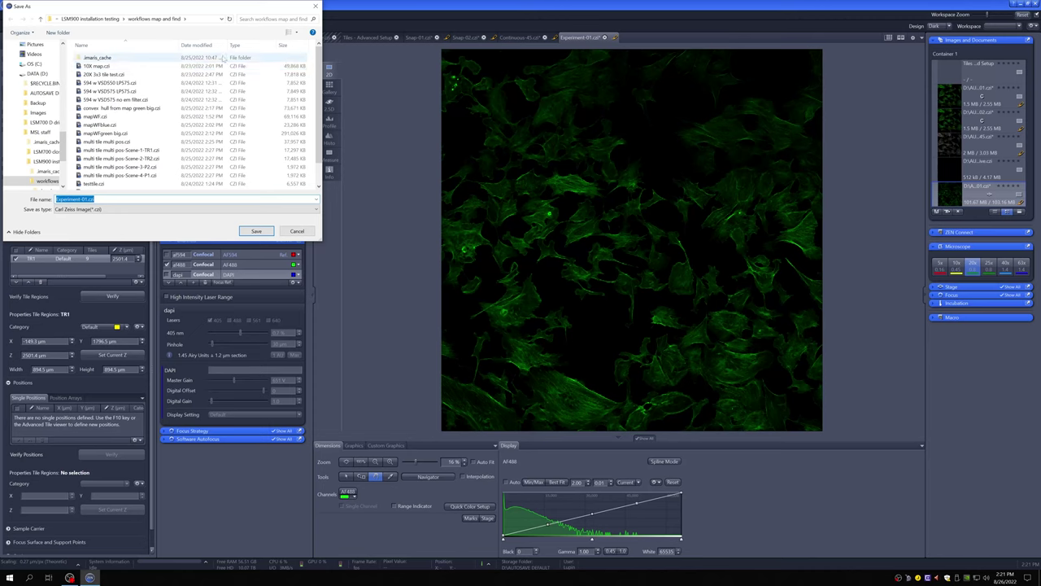
pyautogui.click(55, 34)
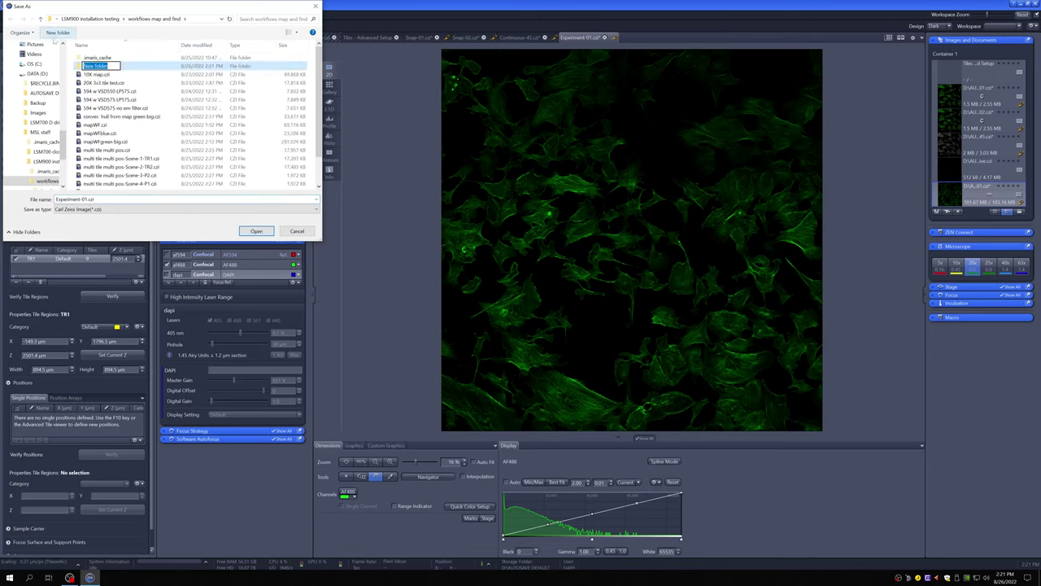
pyautogui.write('training')
pyautogui.press('Return')
pyautogui.press('Return')
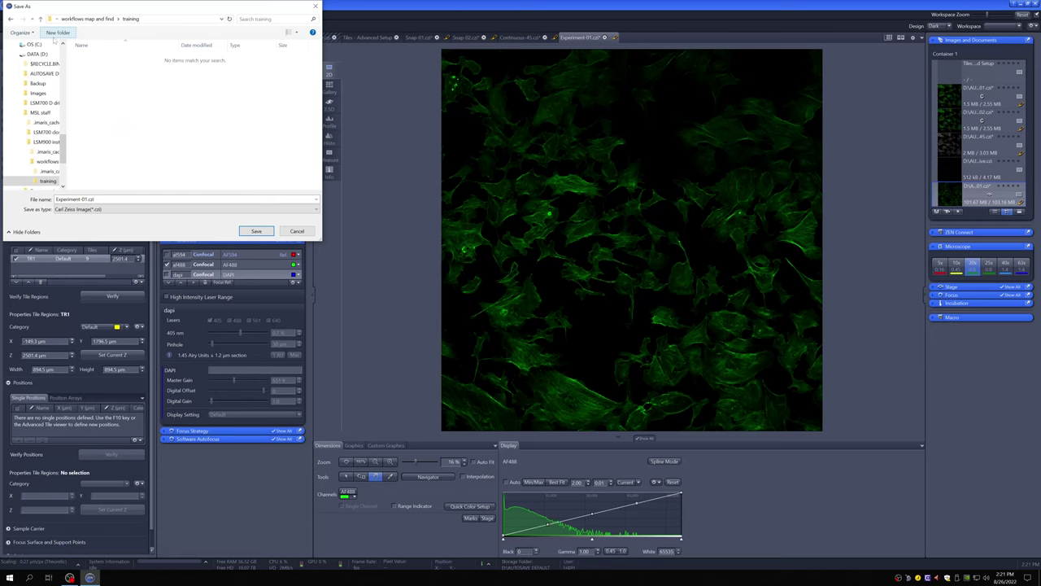
pyautogui.click(80, 196)
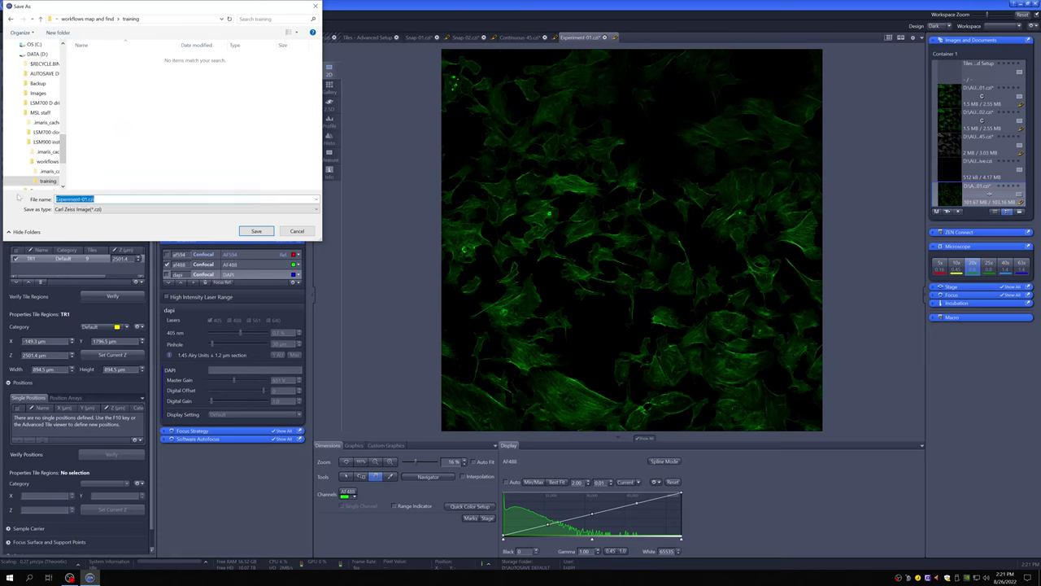
pyautogui.write('tile3x3')
pyautogui.press('Return')
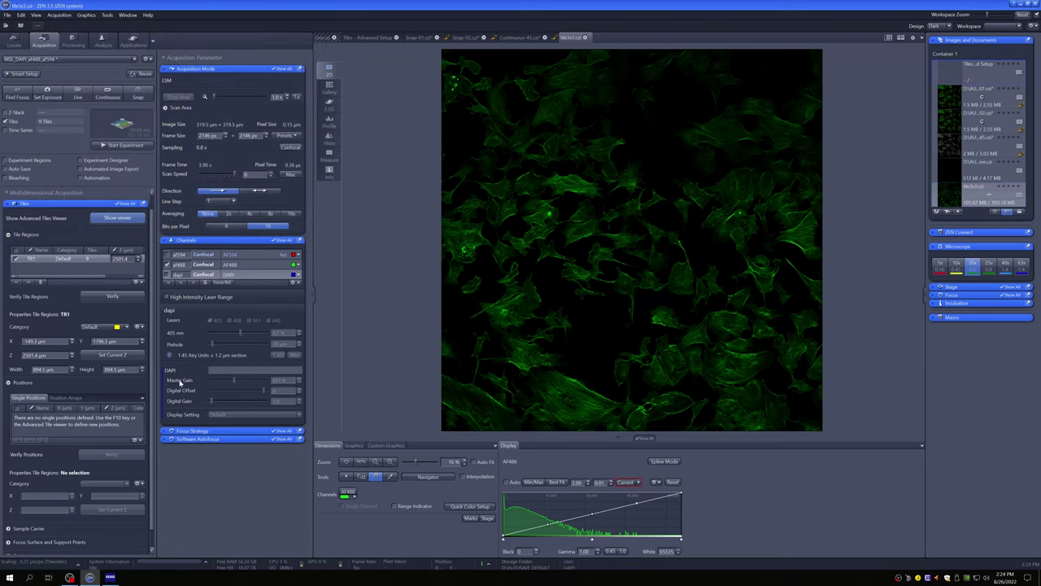
# Step: Search the processing methods for stitching and apply Stitching to tile3x3.czi as a new output
pyautogui.click(72, 41)
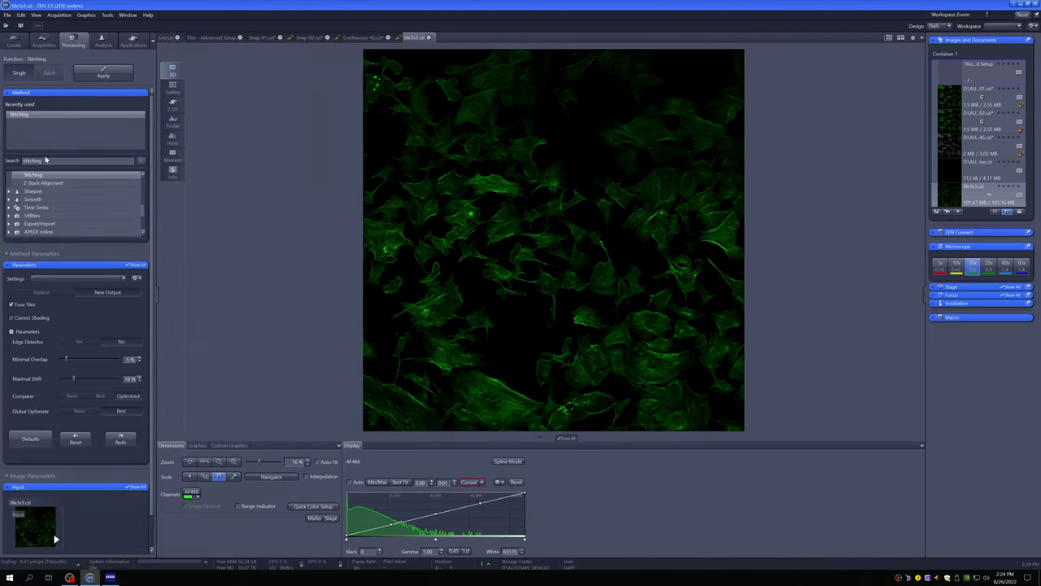
pyautogui.click(15, 161)
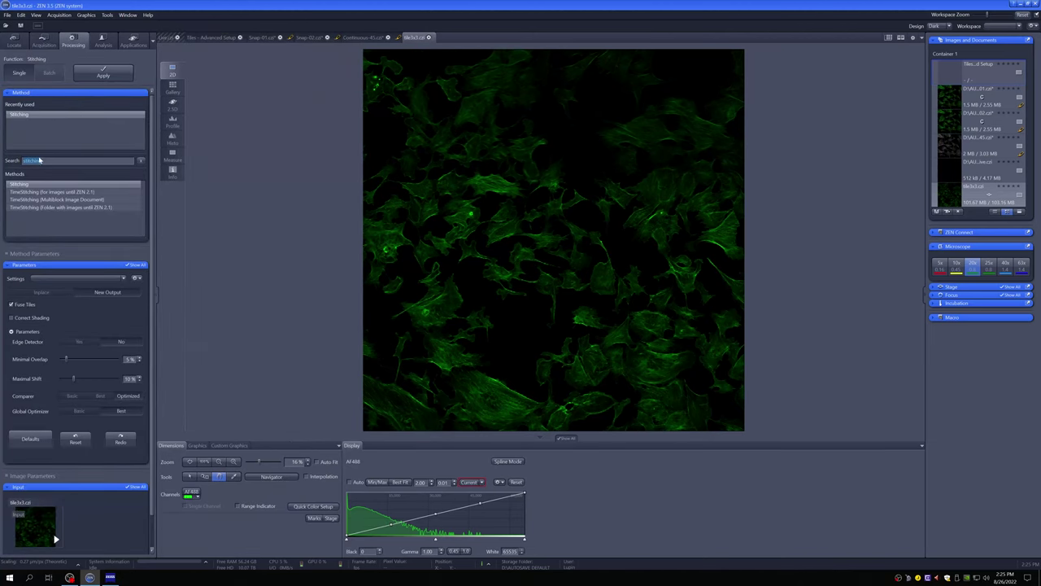
pyautogui.write('stitch')
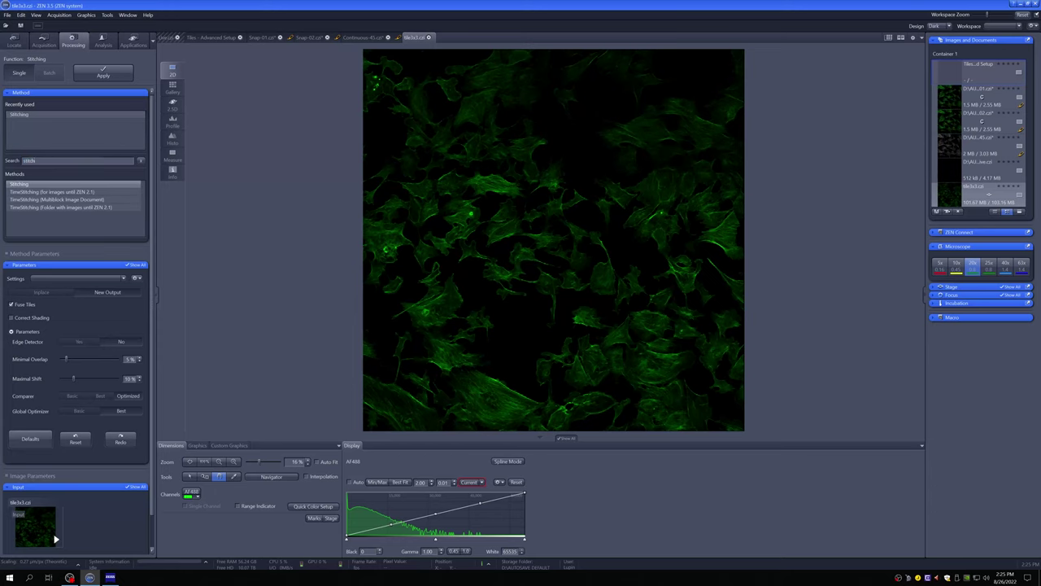
pyautogui.write('ing')
pyautogui.click(33, 186)
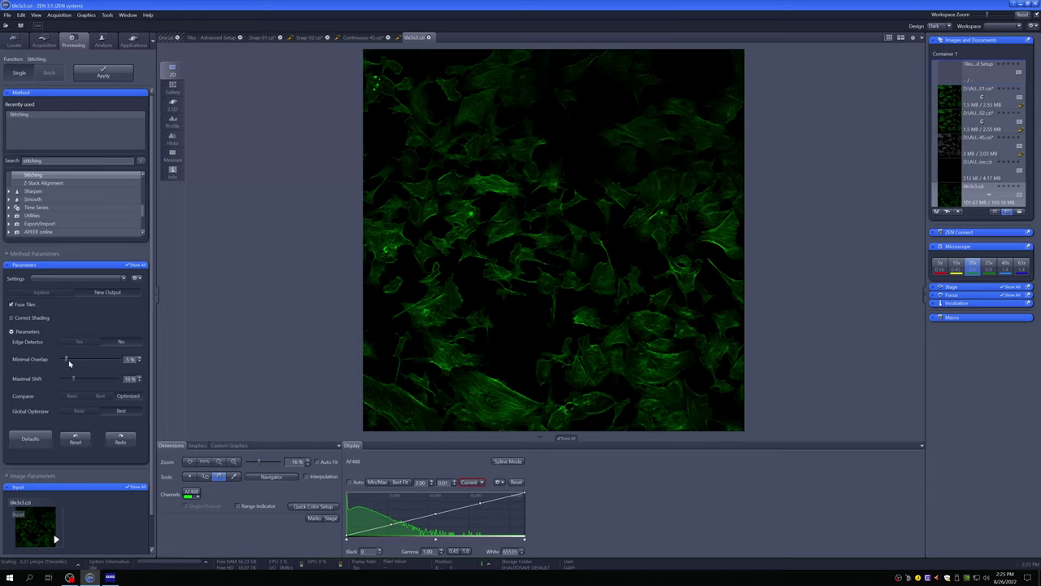
pyautogui.scroll(-1, 69, 363)
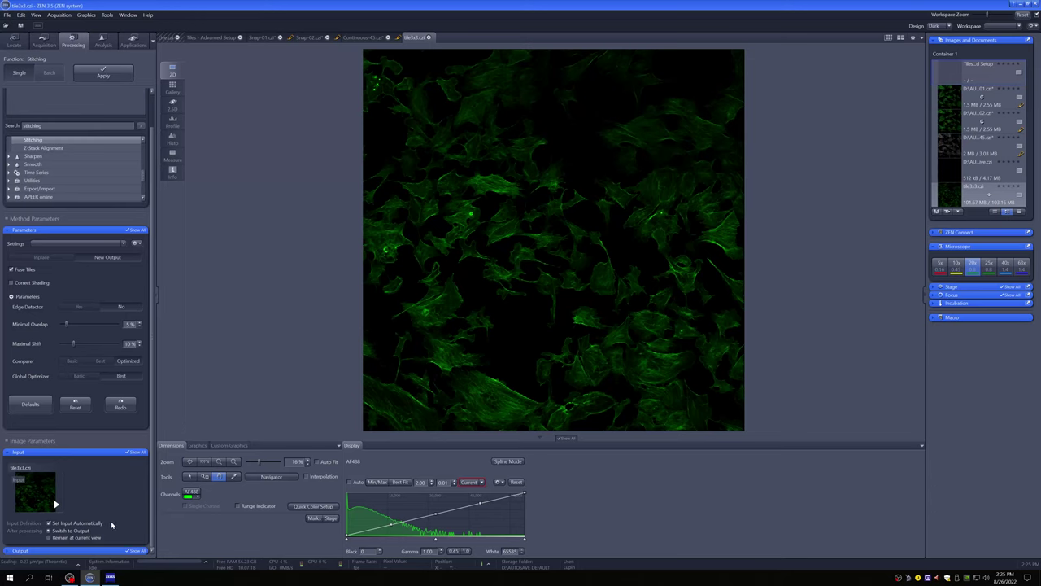
pyautogui.click(102, 76)
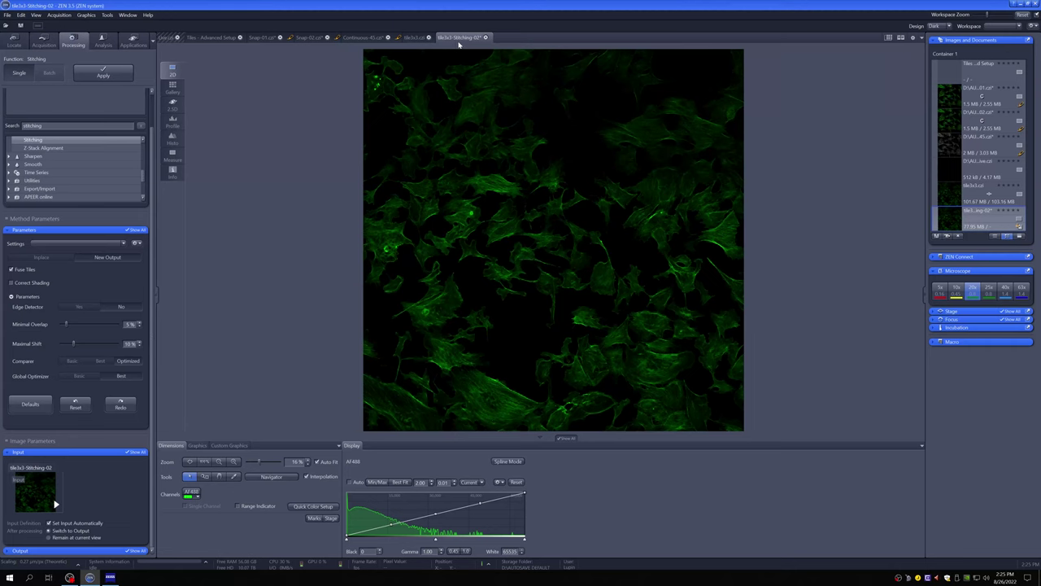
# Step: Compare the unstitched tile3x3 image with the stitched output at high magnification around the tile borders
pyautogui.click(413, 38)
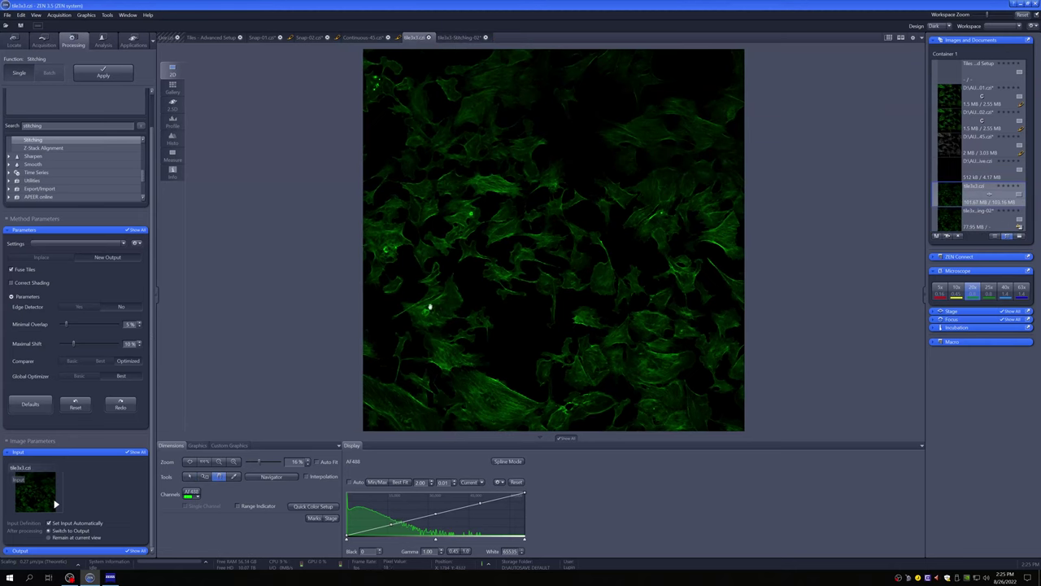
pyautogui.scroll(10, 454, 302)
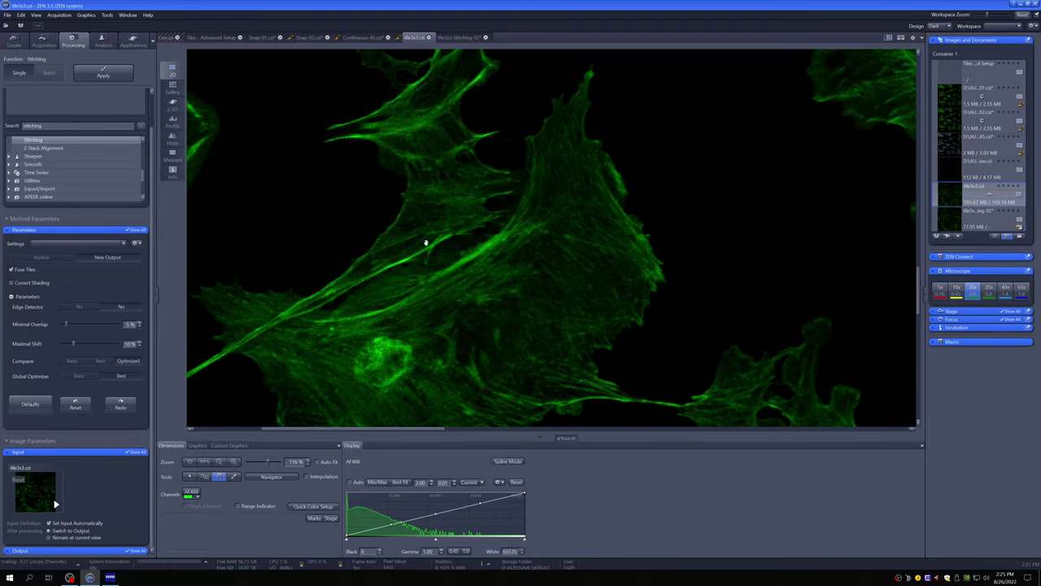
pyautogui.click(456, 38)
pyautogui.scroll(8, 431, 326)
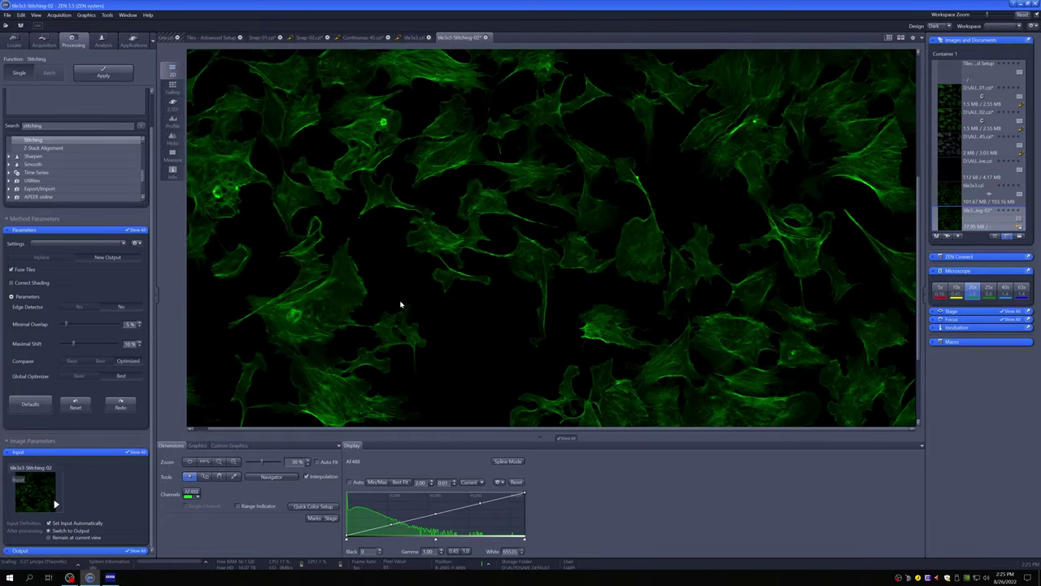
pyautogui.scroll(3, 305, 294)
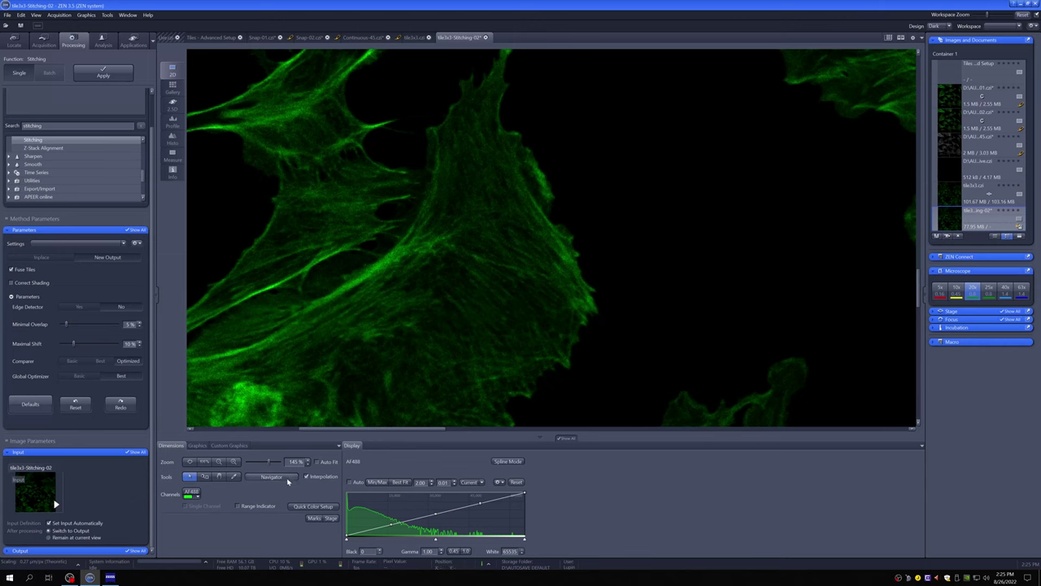
pyautogui.scroll(3, 331, 292)
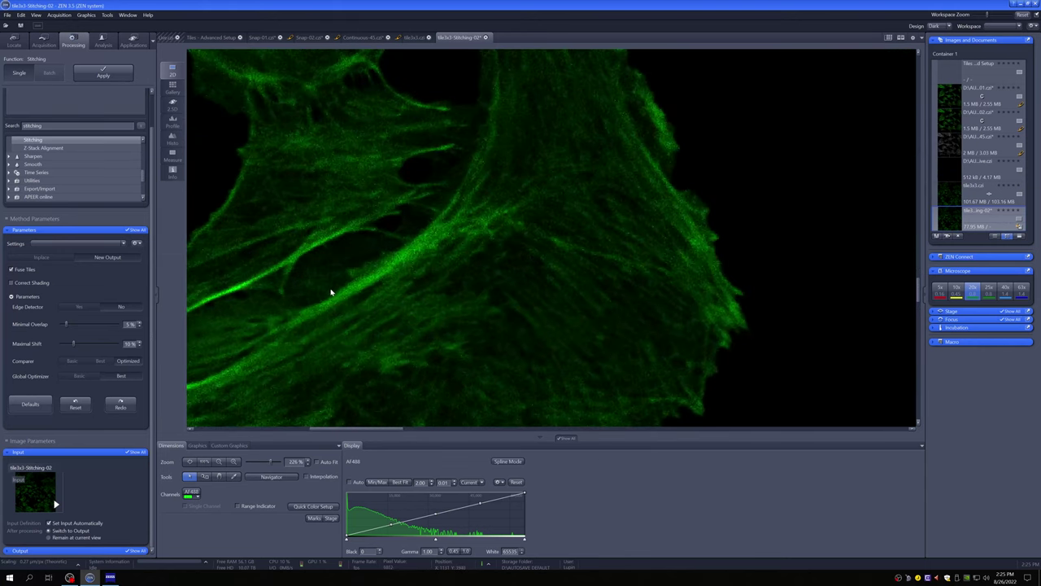
pyautogui.scroll(-4, 388, 309)
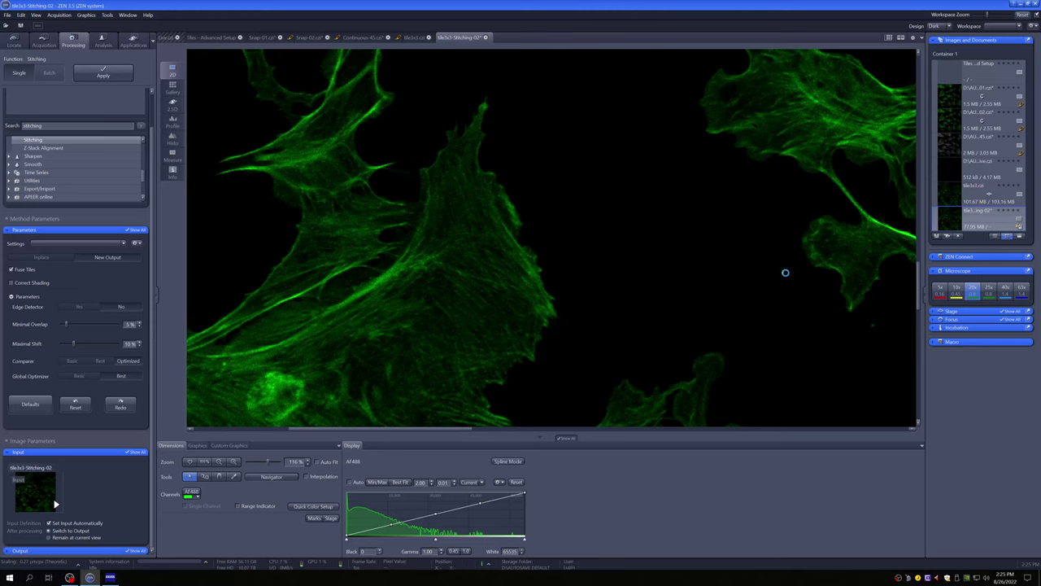
# Step: Save the stitched image as tile3x3-Stitching-02.czi and return to the acquisition settings
pyautogui.click(259, 234)
pyautogui.click(42, 42)
pyautogui.scroll(-5, 530, 244)
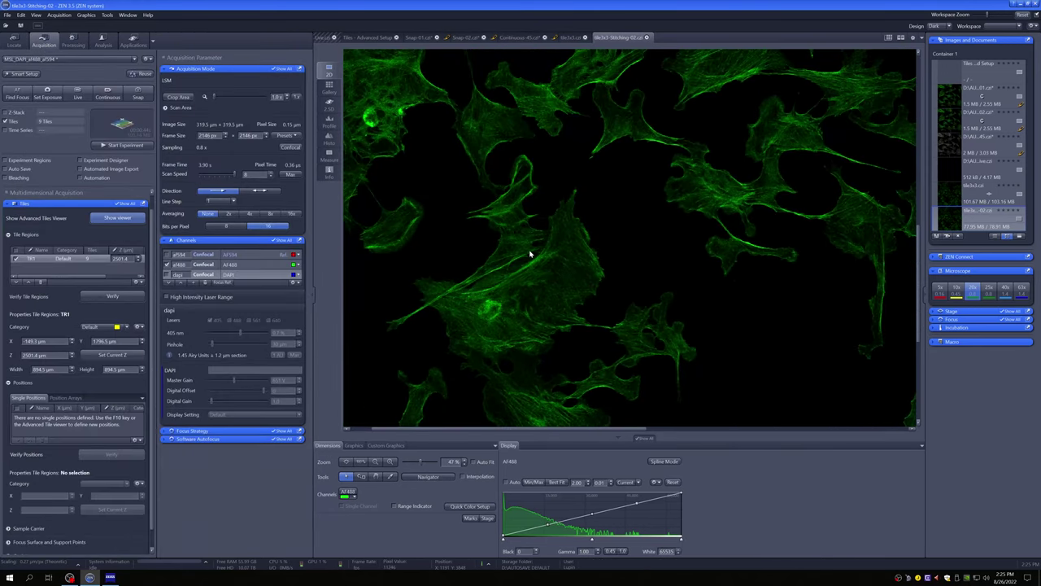
pyautogui.scroll(-2, 529, 254)
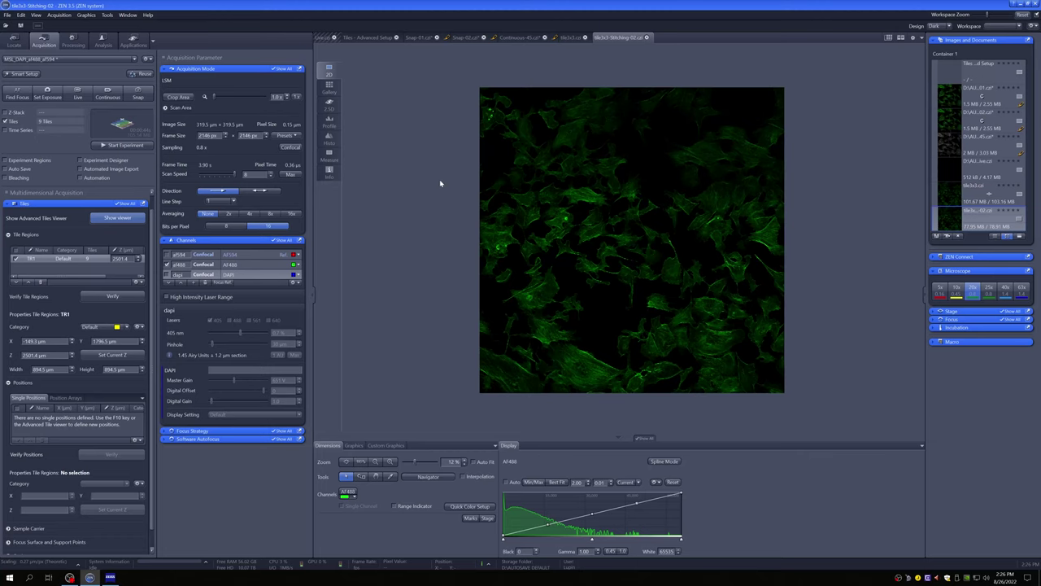
# Step: Delete the 3 x 3 tile region from the advanced tile setup and set the scan zoom to 0.45x with the af488 channel selected
pyautogui.click(369, 38)
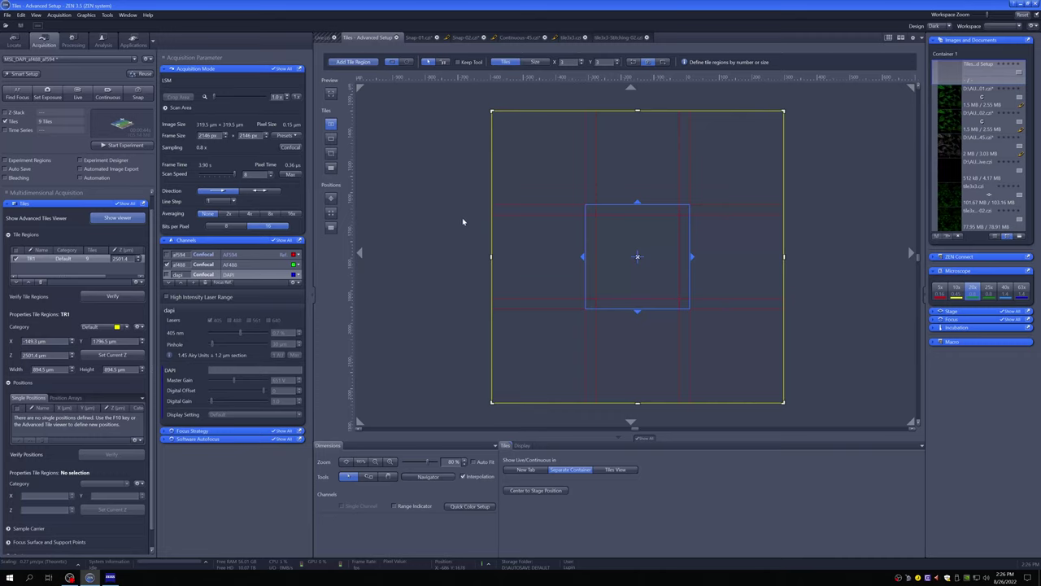
pyautogui.scroll(-3, 462, 221)
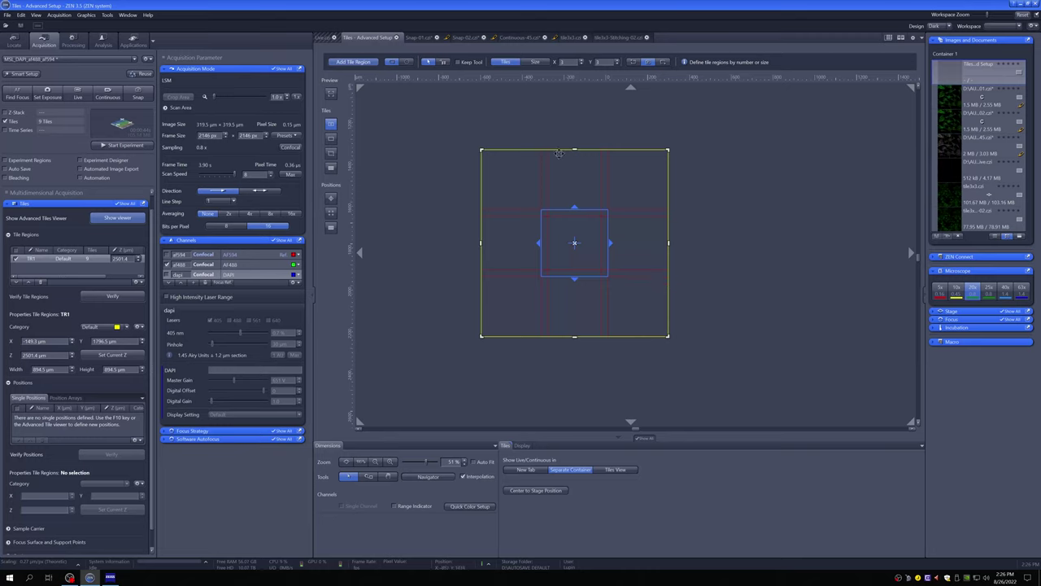
pyautogui.click(41, 283)
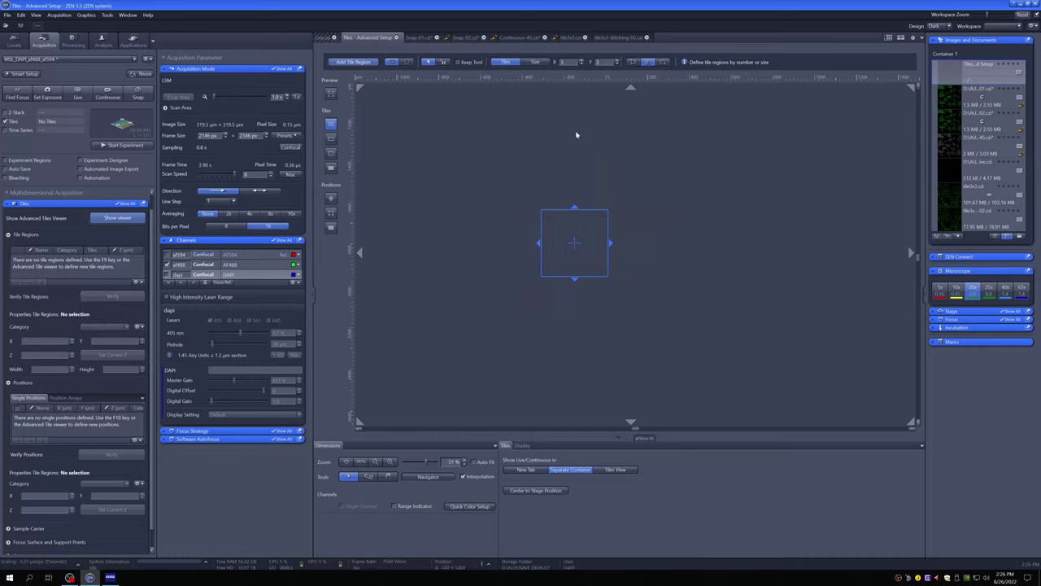
pyautogui.click(216, 267)
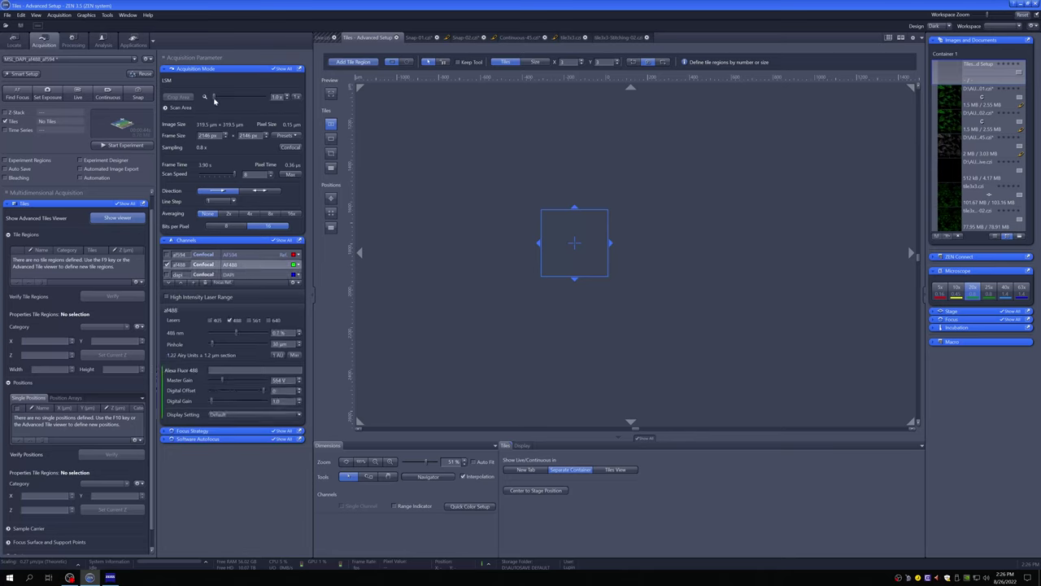
pyautogui.moveTo(214, 98); pyautogui.dragTo(209, 99)
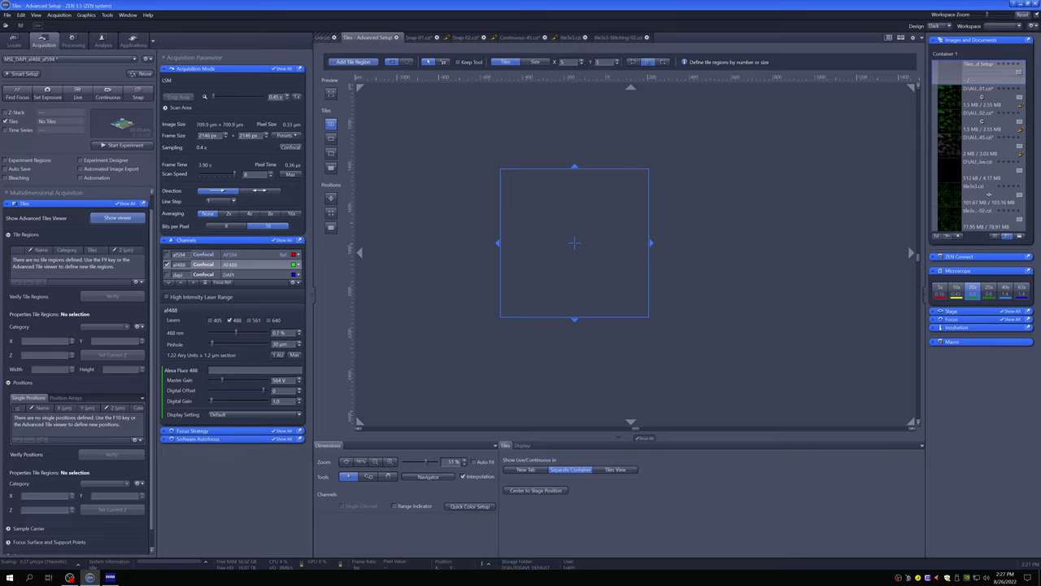
# Step: Add a 5 x 5 tile region around the current stage position and show the preview generation options
pyautogui.click(356, 62)
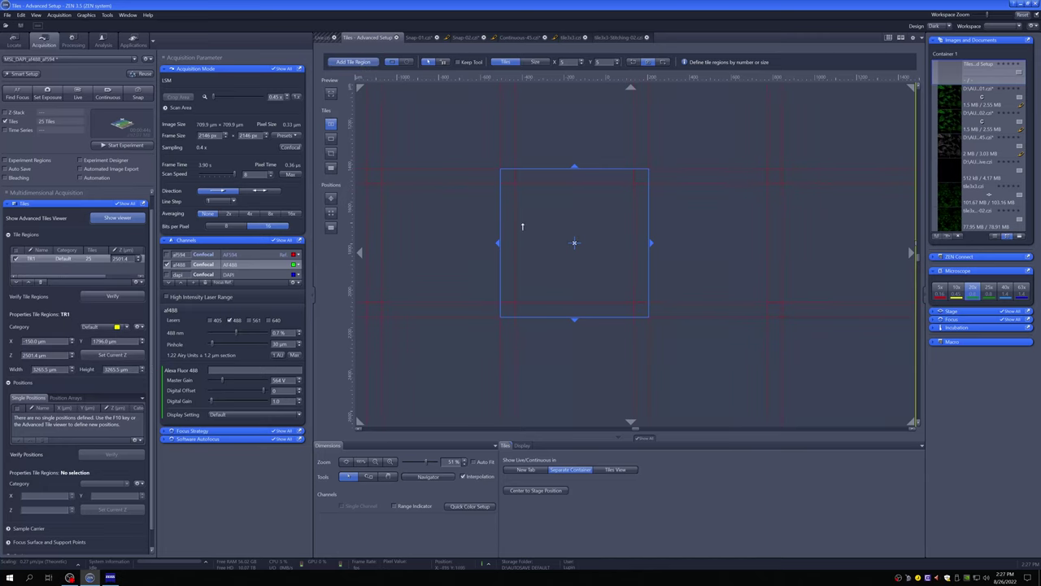
pyautogui.scroll(-2, 522, 233)
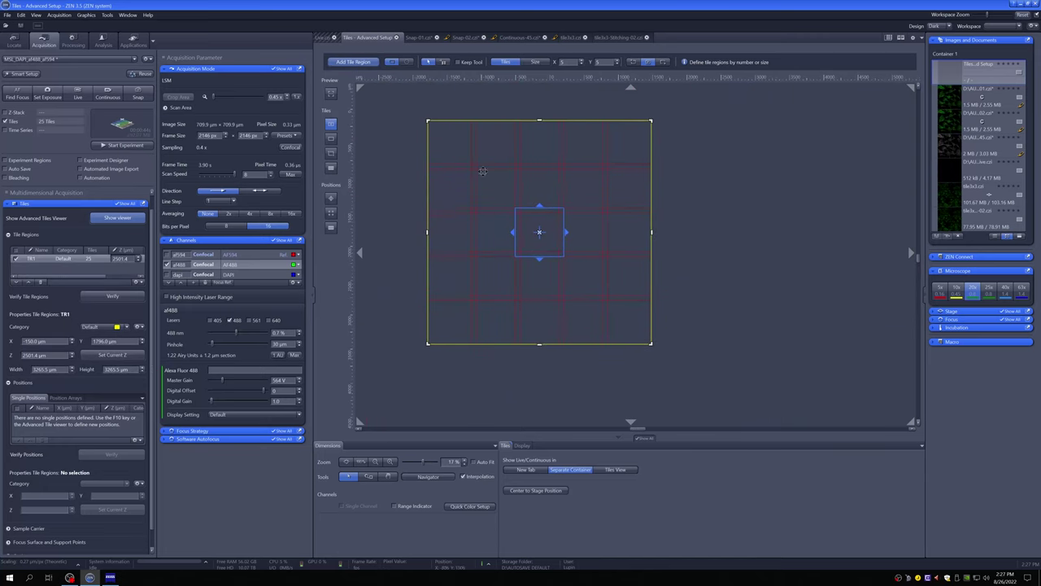
pyautogui.click(481, 109)
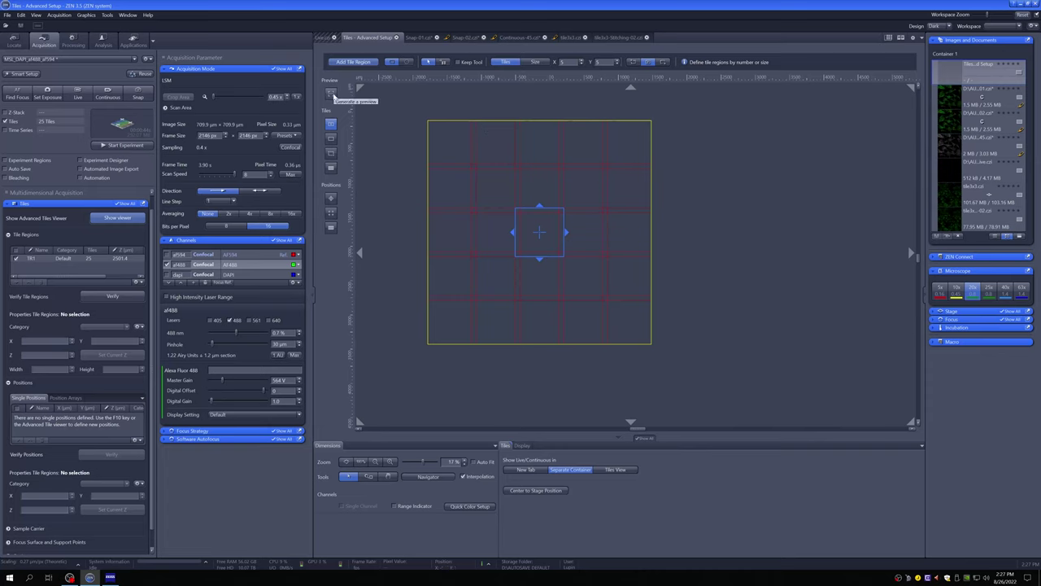
pyautogui.click(332, 95)
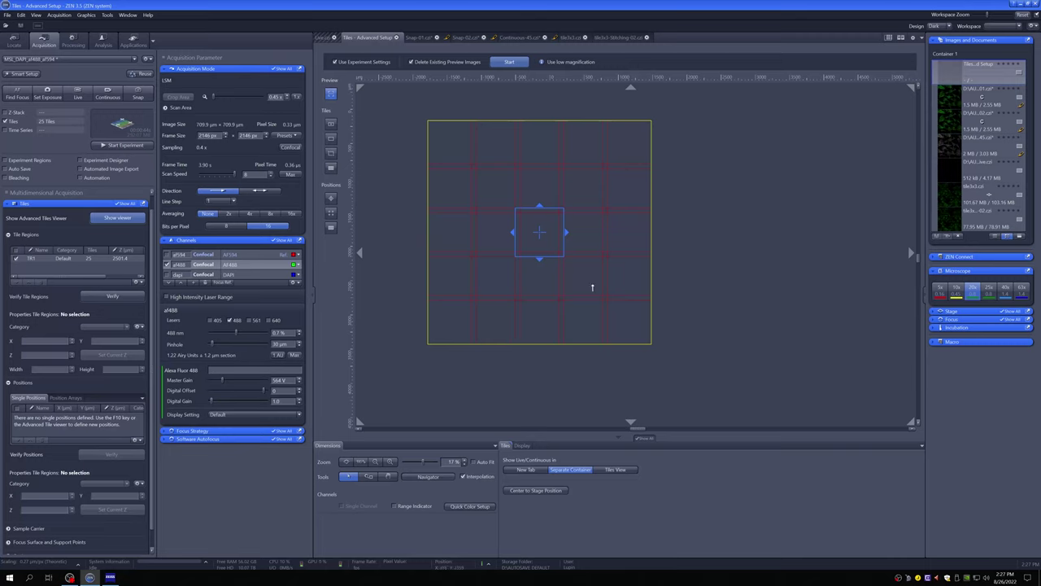
# Step: Start a preview scan of the 5 x 5 region with the experiment settings and examine the first tiles
pyautogui.click(503, 66)
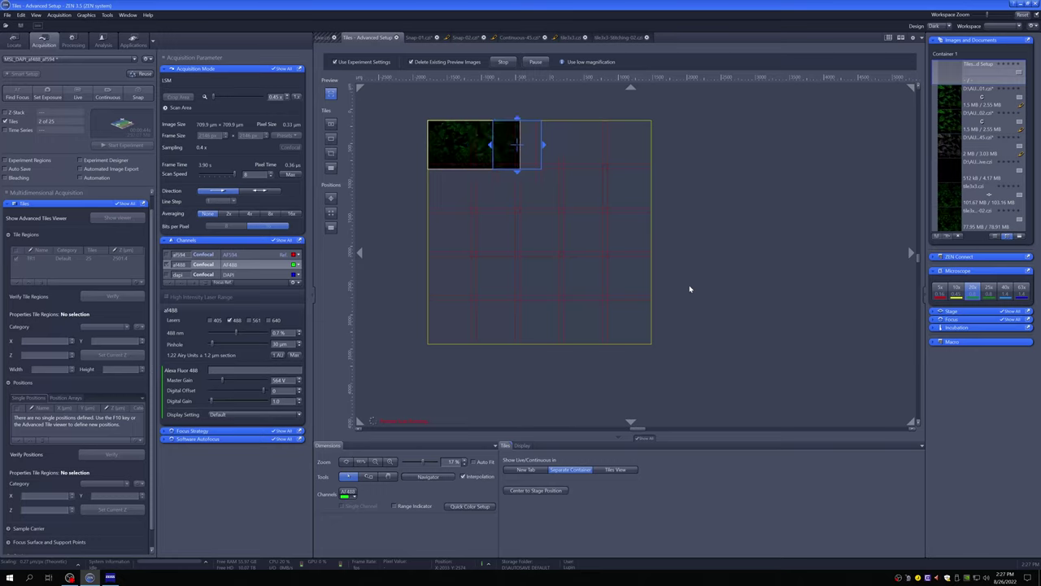
pyautogui.scroll(1, 466, 161)
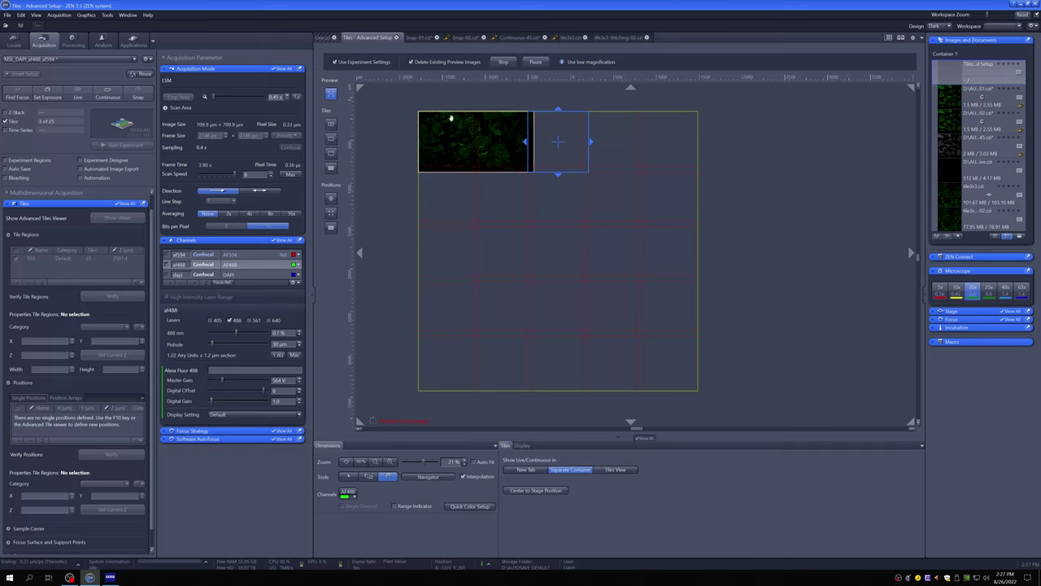
pyautogui.scroll(1, 452, 118)
pyautogui.scroll(2, 463, 168)
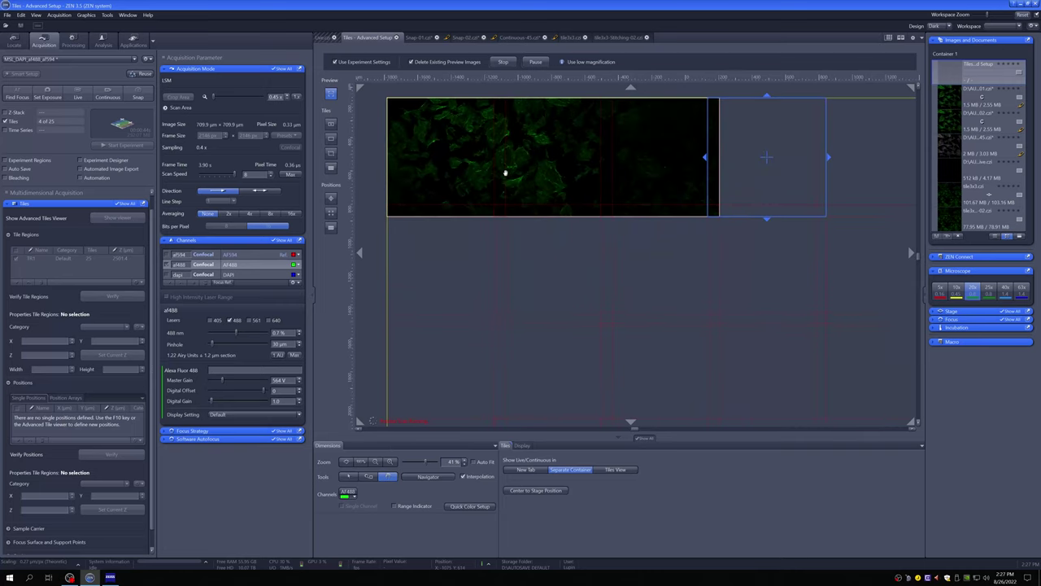
pyautogui.scroll(-2, 505, 174)
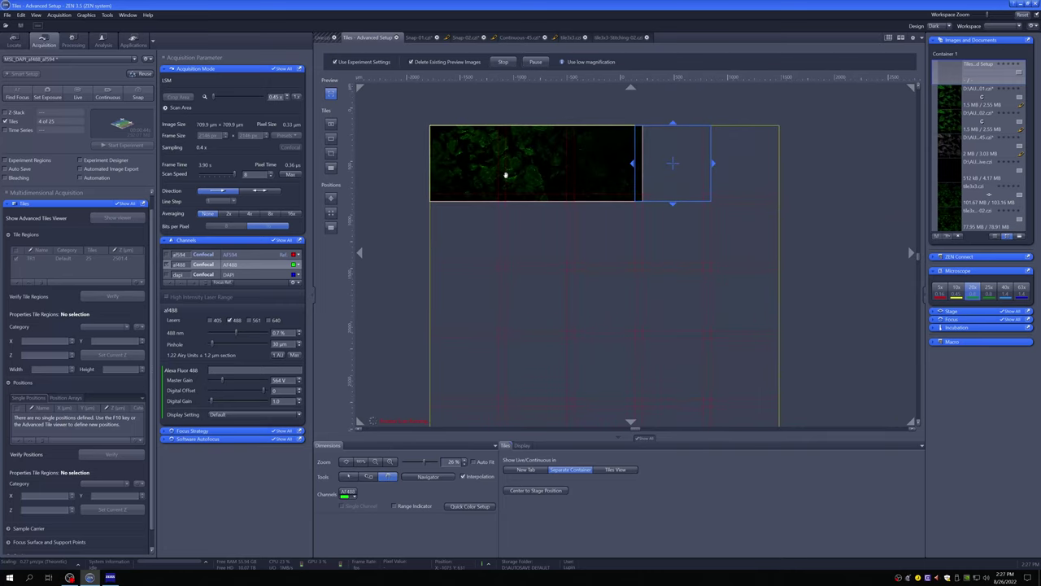
# Step: Brighten the AF488 preview by lowering the display white value to about 33,300, and stop the running preview scan
pyautogui.click(522, 446)
pyautogui.moveTo(680, 493); pyautogui.dragTo(588, 494)
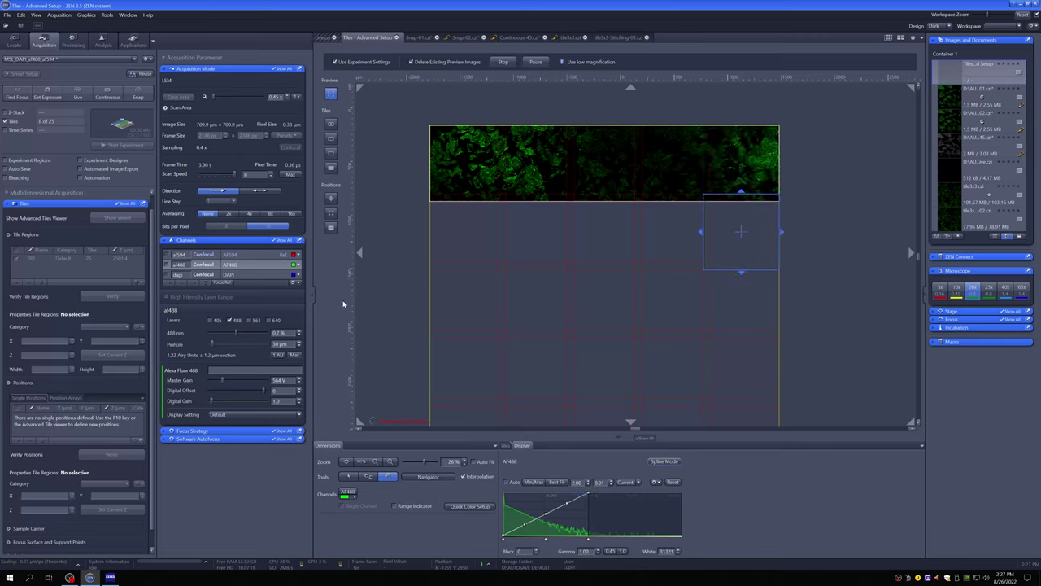
pyautogui.click(533, 63)
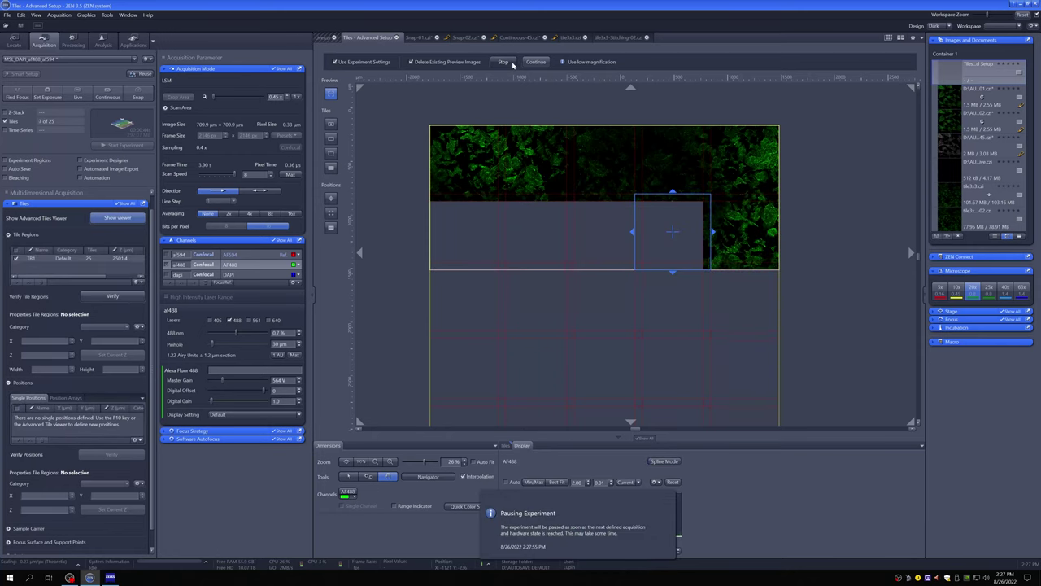
pyautogui.click(502, 62)
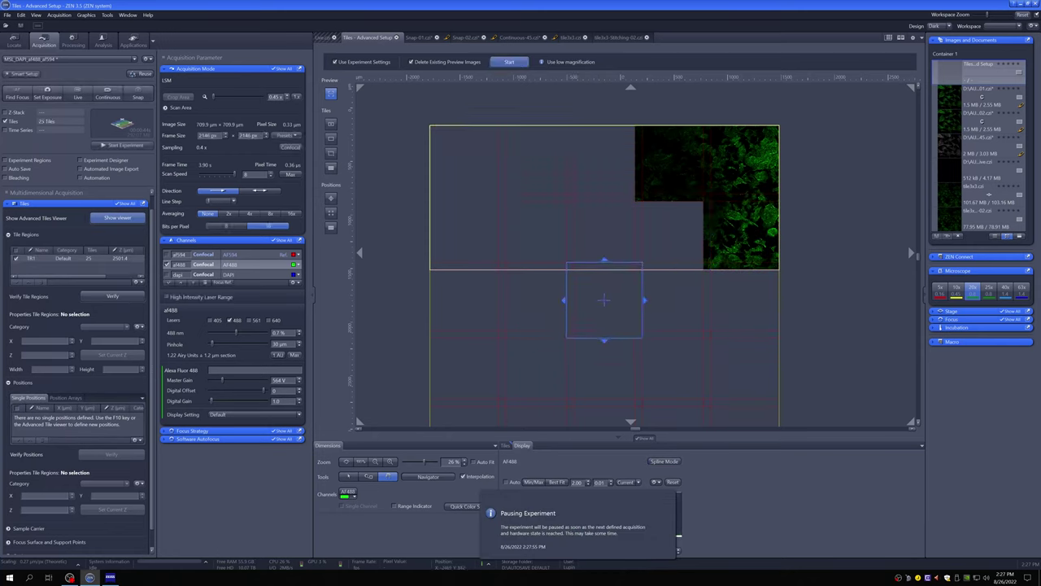
# Step: Set the frame size to 512 x 512 with bidirectional scanning and generate a new preview of the 5 x 5 region
pyautogui.click(288, 135)
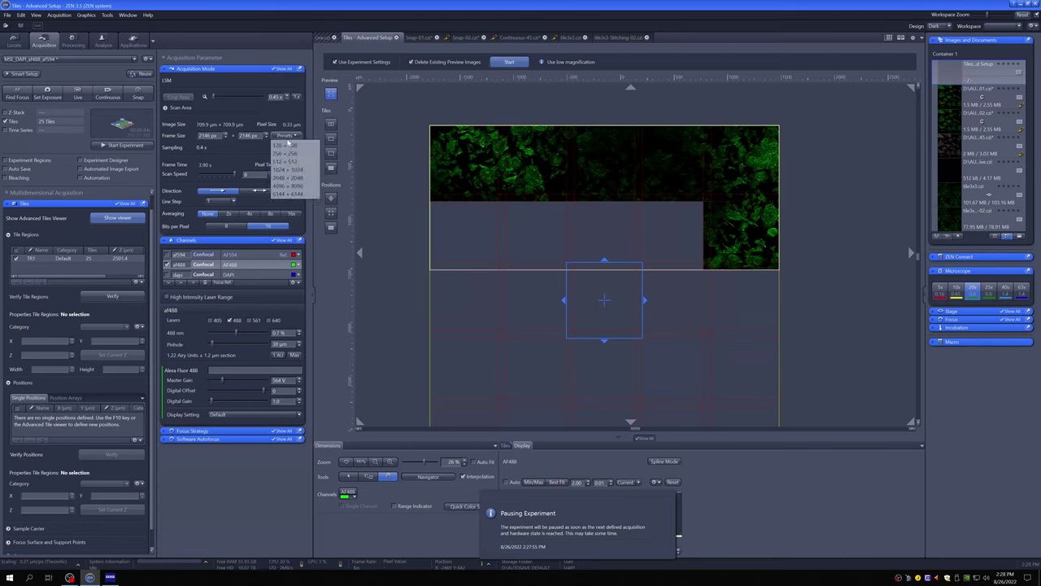
pyautogui.click(291, 165)
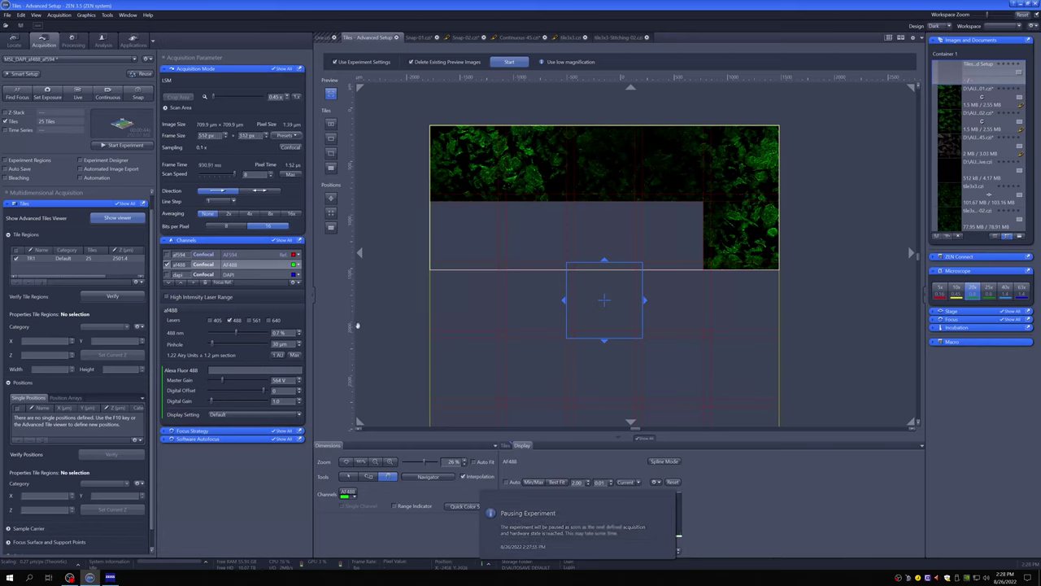
pyautogui.click(508, 62)
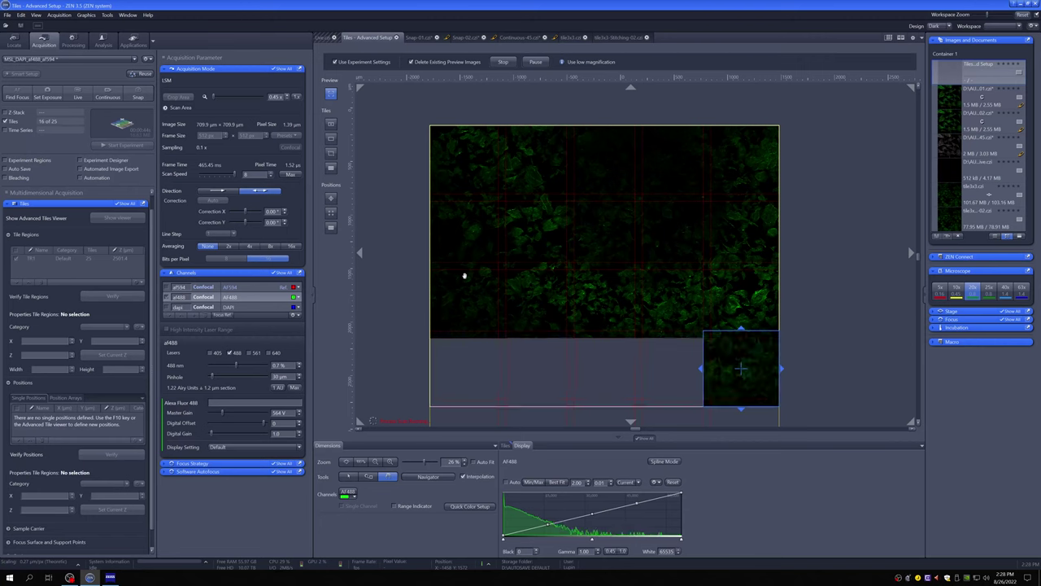
pyautogui.scroll(-1, 464, 274)
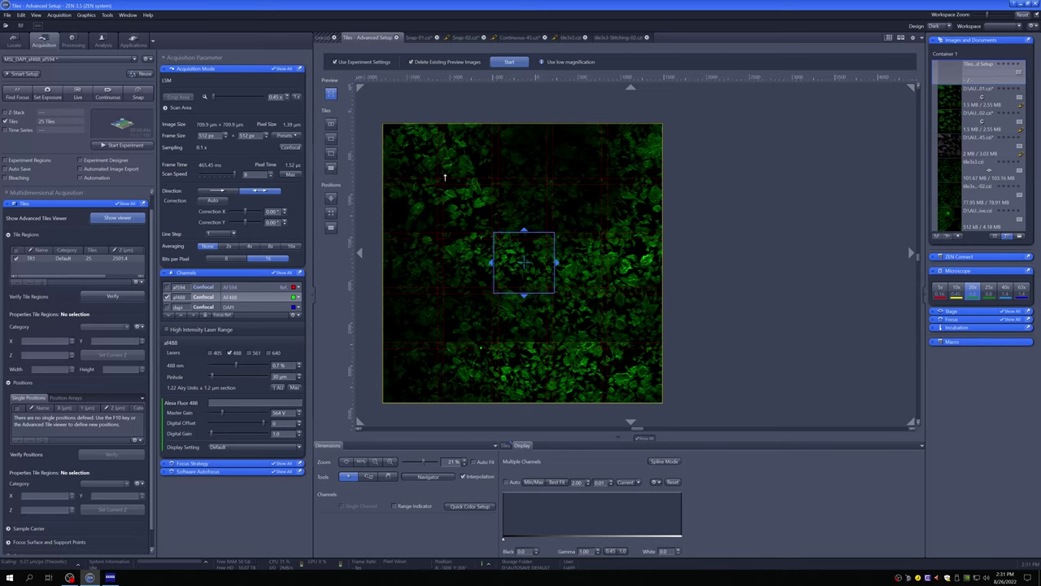
# Step: Delete the 5 x 5 tile region and set the scan zoom to 3.0x at scan speed 12
pyautogui.click(91, 259)
pyautogui.press('Delete')
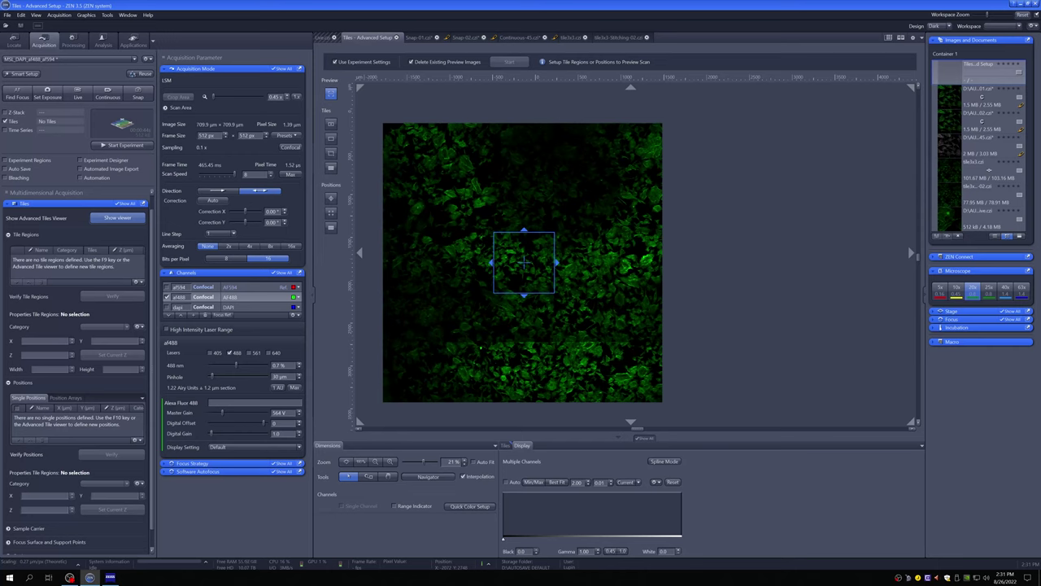
pyautogui.write('4')
pyautogui.press('Return')
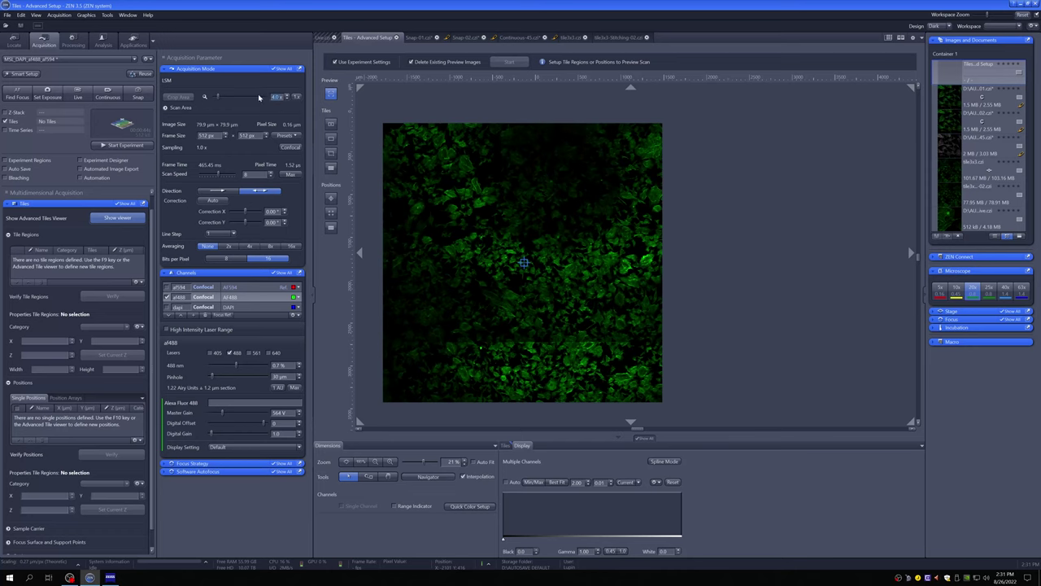
pyautogui.scroll(-1, 265, 97)
# Step: Start the live scan and move the stage to three different spots on the preview image to view the cells there
pyautogui.click(86, 96)
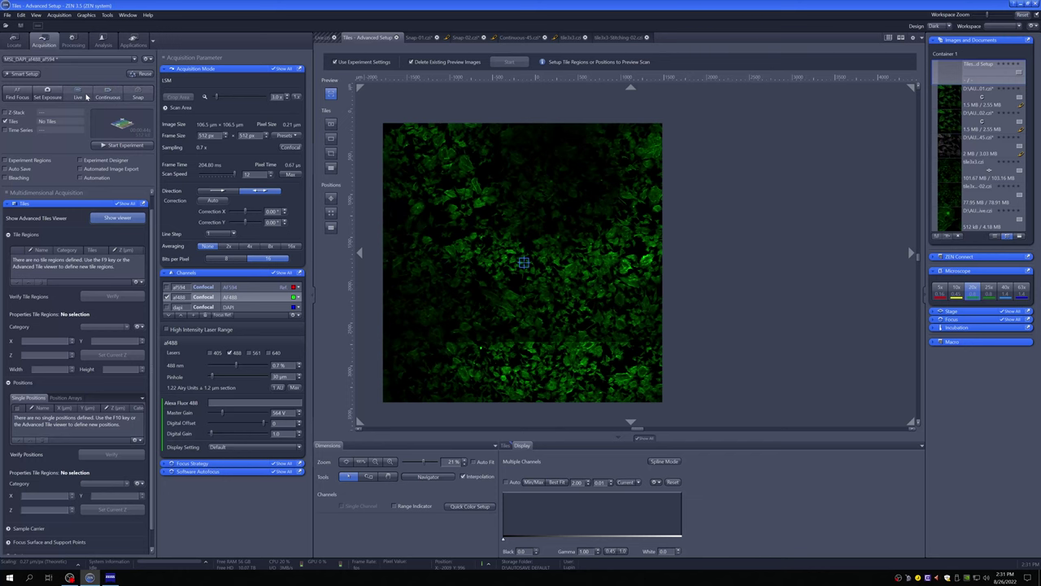
pyautogui.click(86, 96)
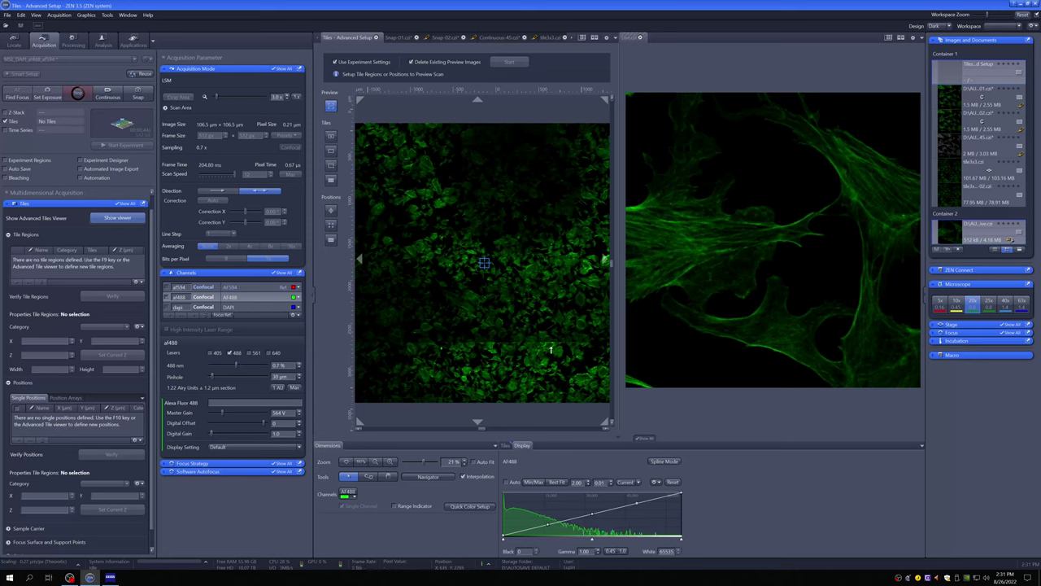
pyautogui.doubleClick(551, 350)
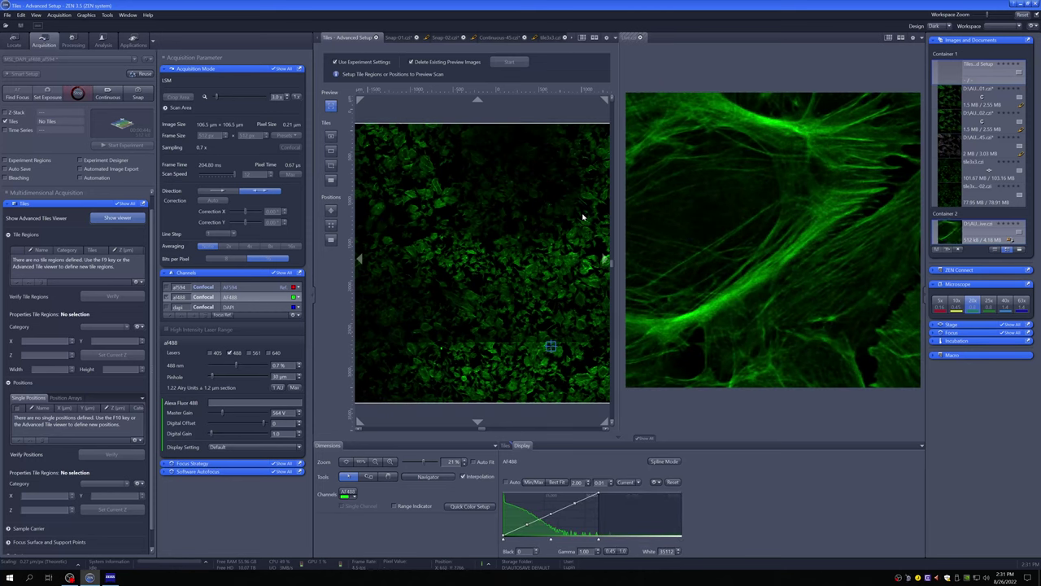
pyautogui.doubleClick(589, 198)
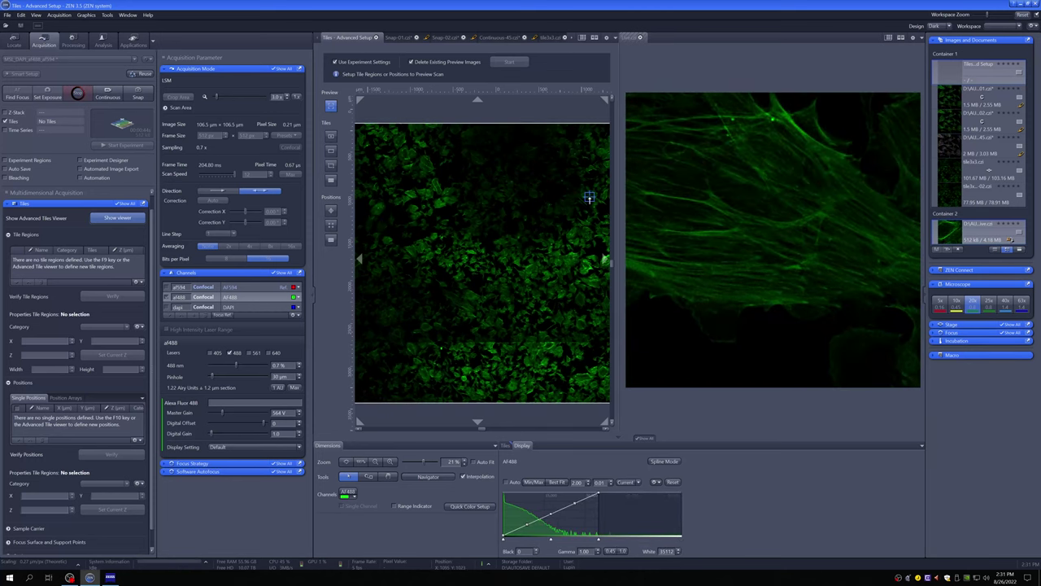
pyautogui.doubleClick(436, 188)
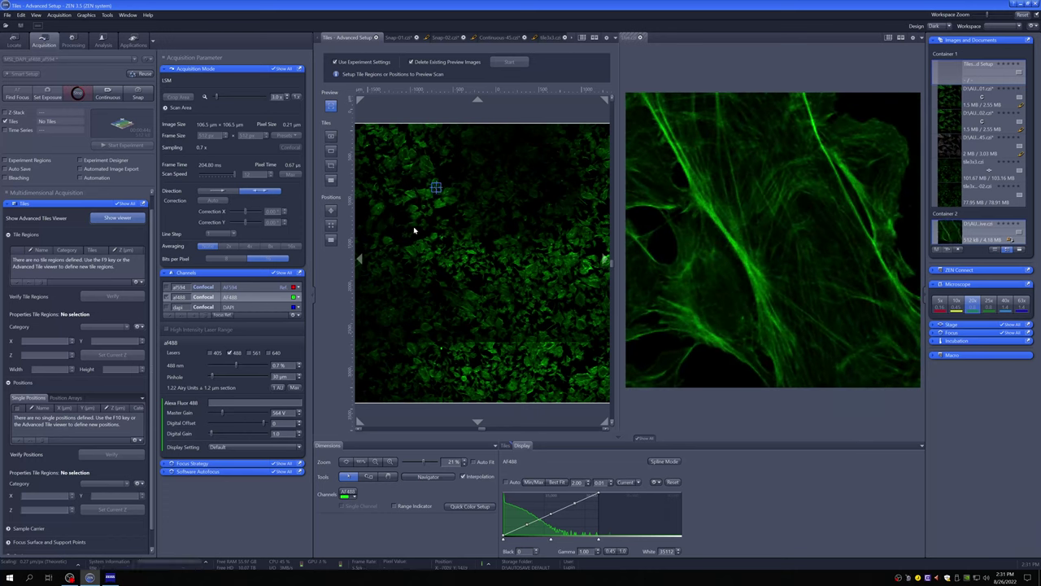
# Step: Examine the area around the current stage position at several magnifications on the preview image, and stop the live scan
pyautogui.scroll(5, 425, 199)
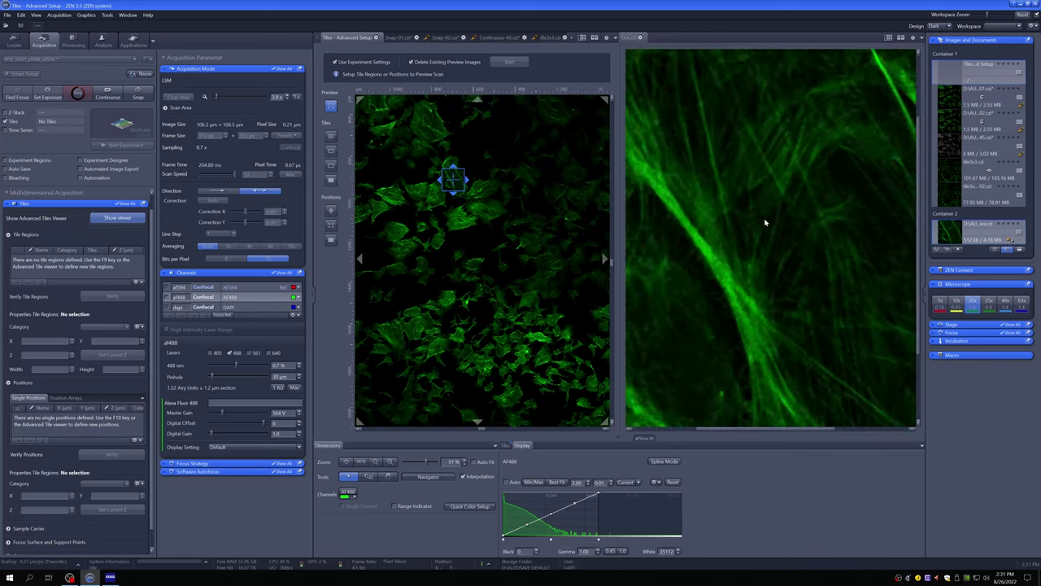
pyautogui.scroll(-2, 491, 273)
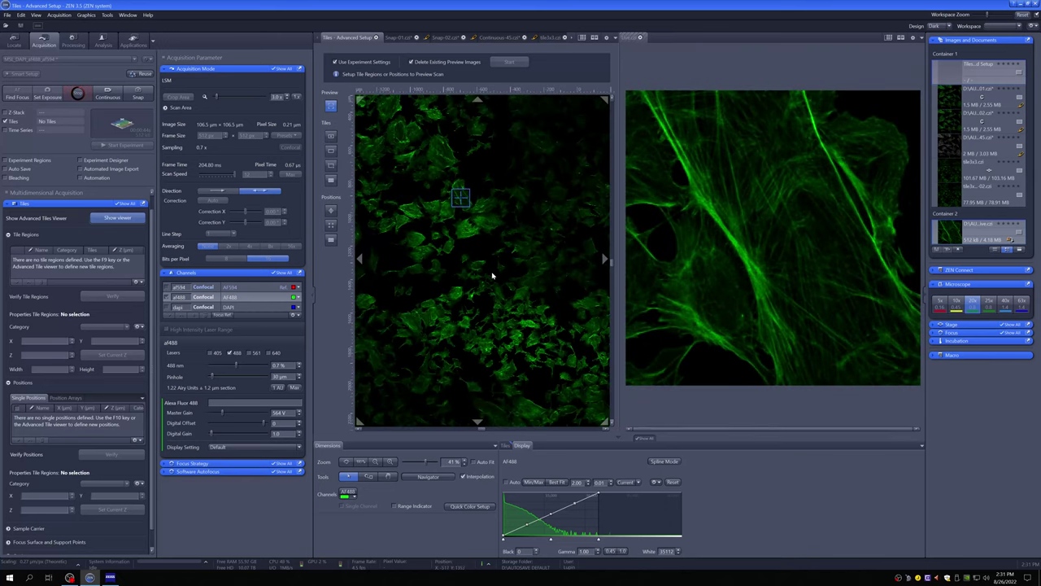
pyautogui.scroll(-2, 458, 285)
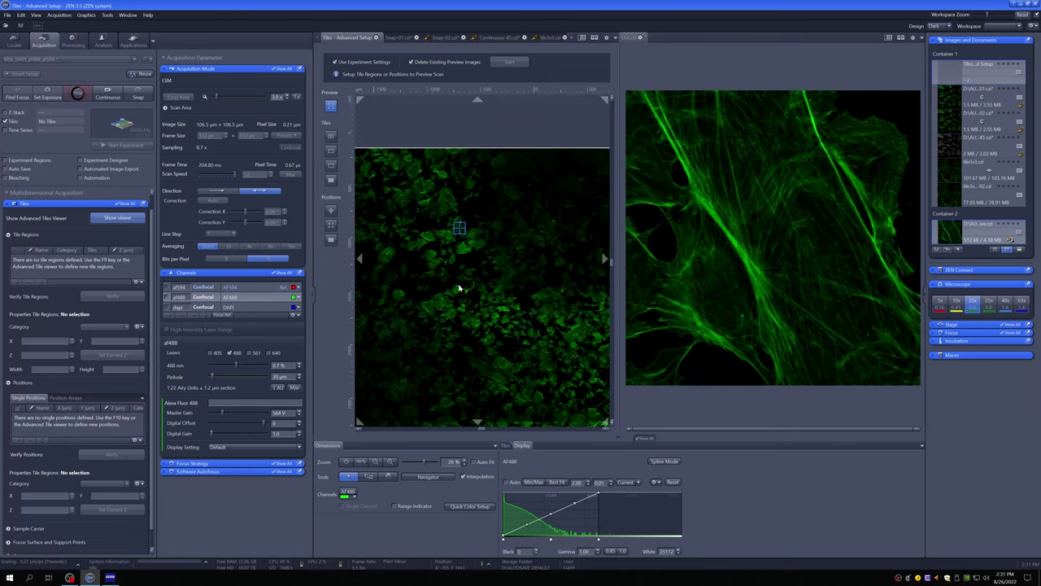
pyautogui.scroll(-1, 459, 286)
pyautogui.scroll(-1, 467, 307)
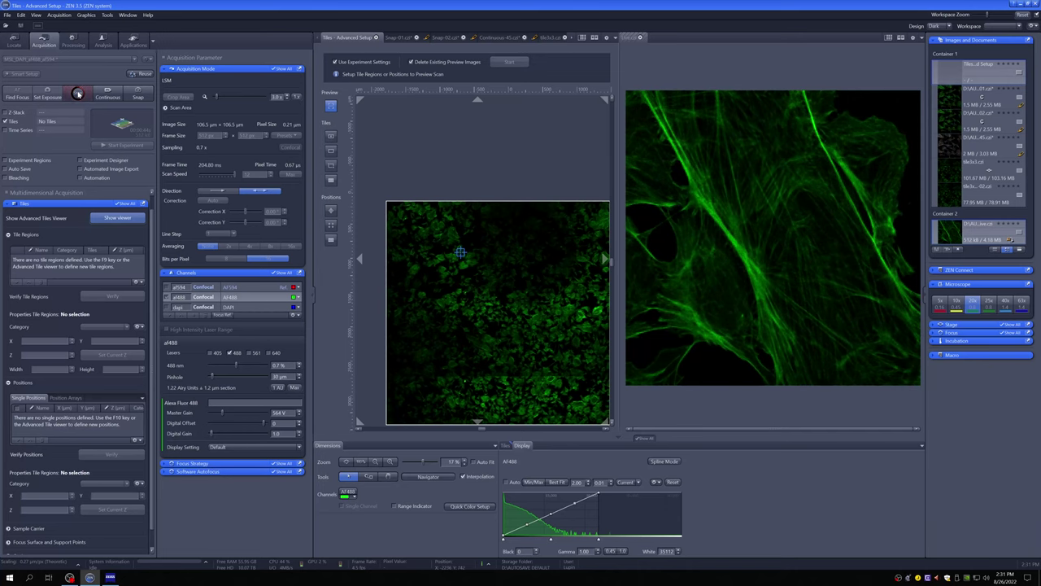
pyautogui.click(78, 93)
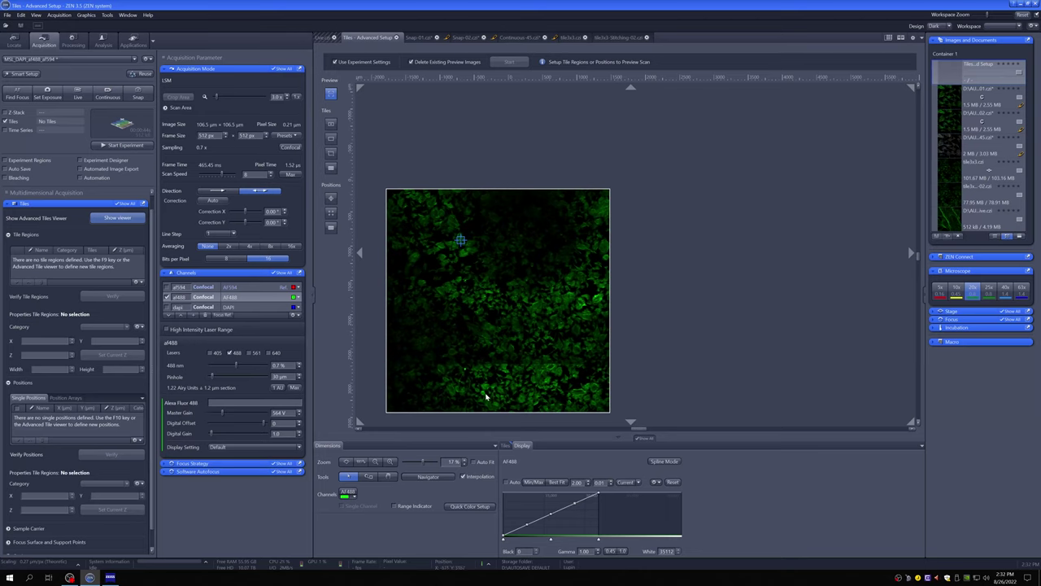
# Step: Draw a rectangular position array of about 3244 x 3235 µm over the preview image with 10 random positions, and list its positions
pyautogui.scroll(1, 481, 393)
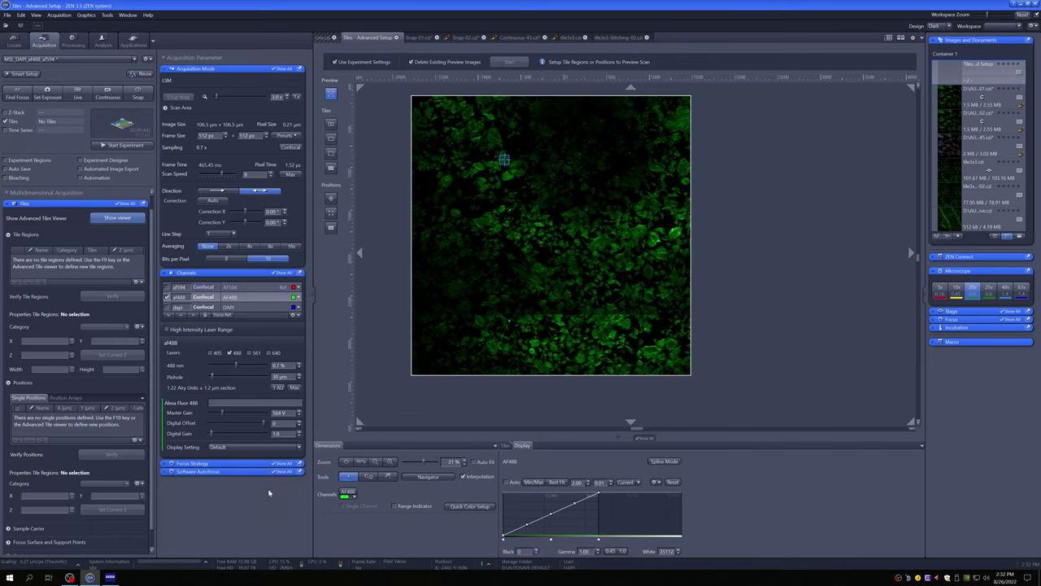
pyautogui.click(334, 218)
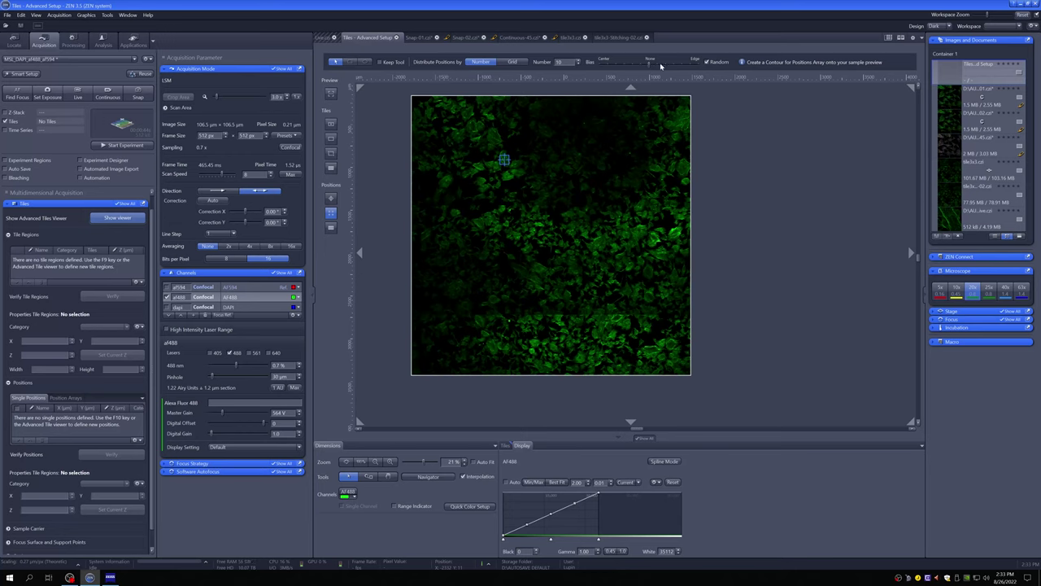
pyautogui.click(350, 62)
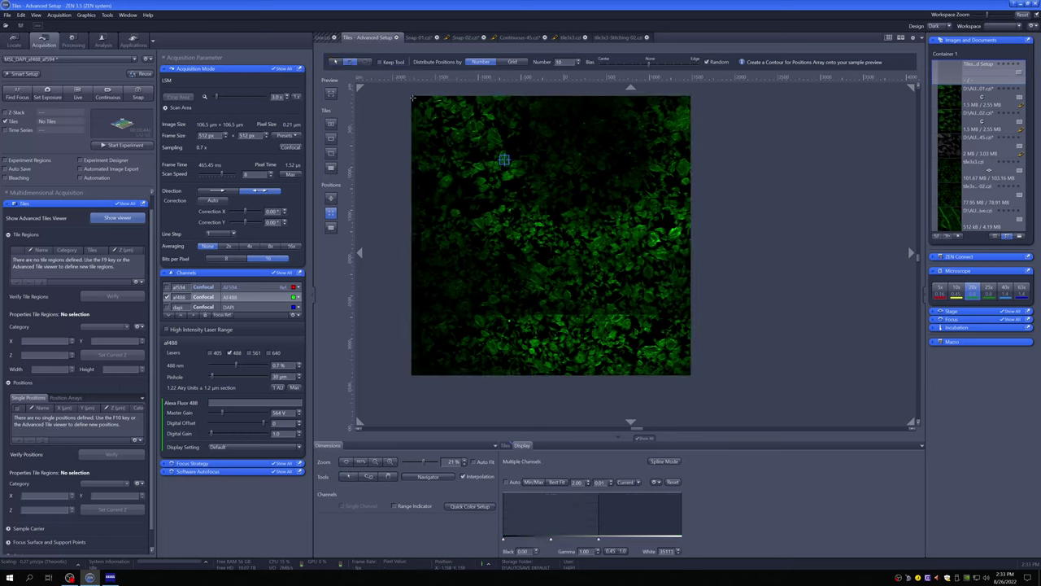
pyautogui.moveTo(412, 97); pyautogui.dragTo(687, 372)
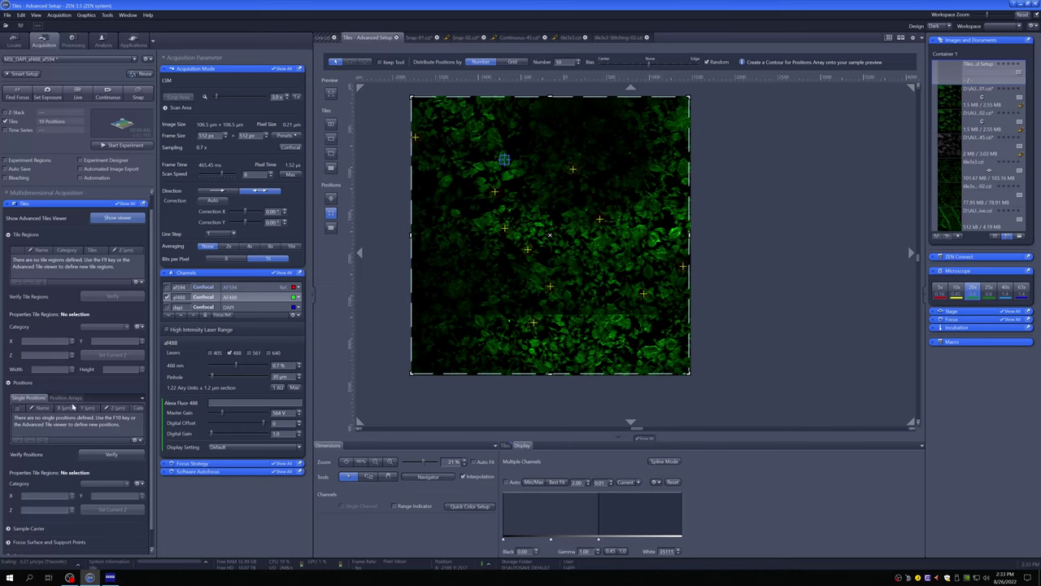
pyautogui.click(65, 398)
pyautogui.scroll(-1, 100, 446)
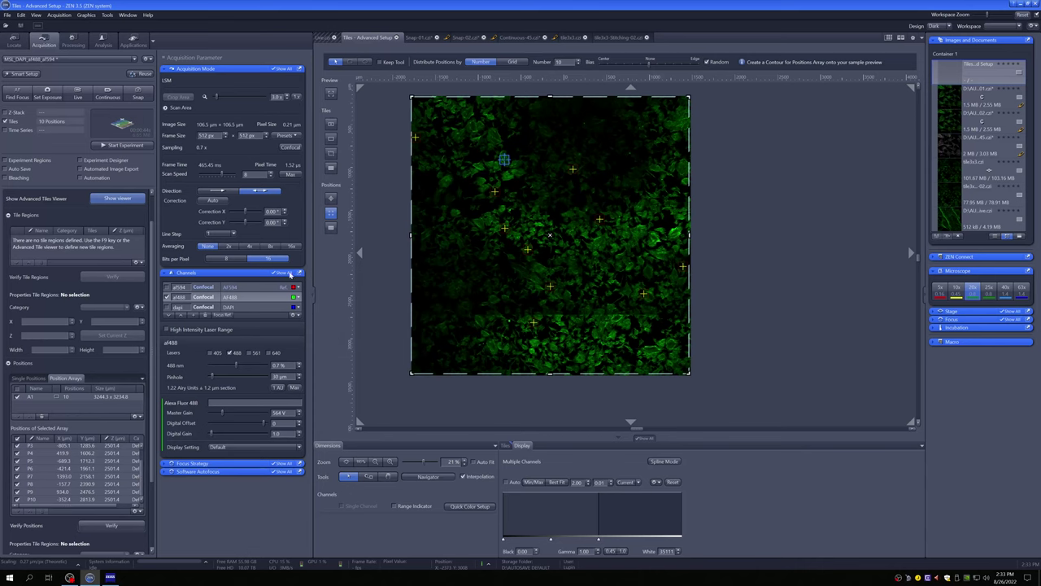
# Step: Start the live scan and visit array positions P3 to P7 one after another to view the cells there
pyautogui.click(78, 92)
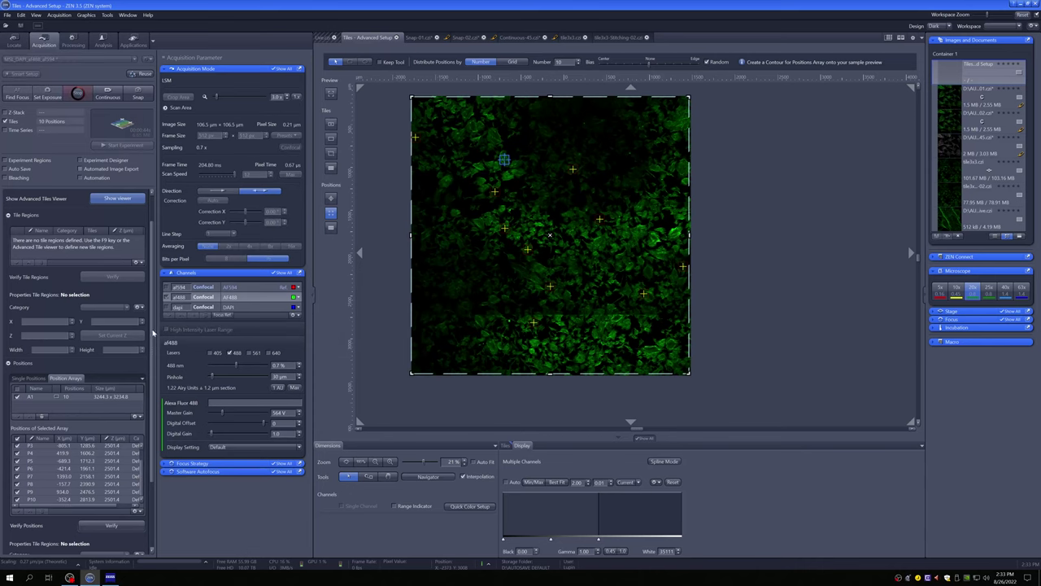
pyautogui.click(45, 447)
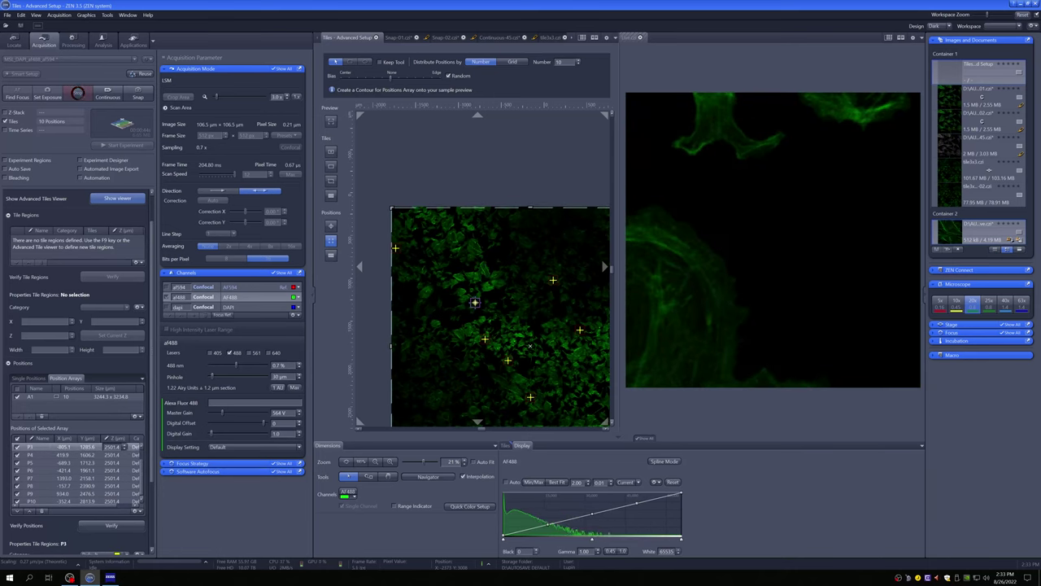
pyautogui.click(59, 455)
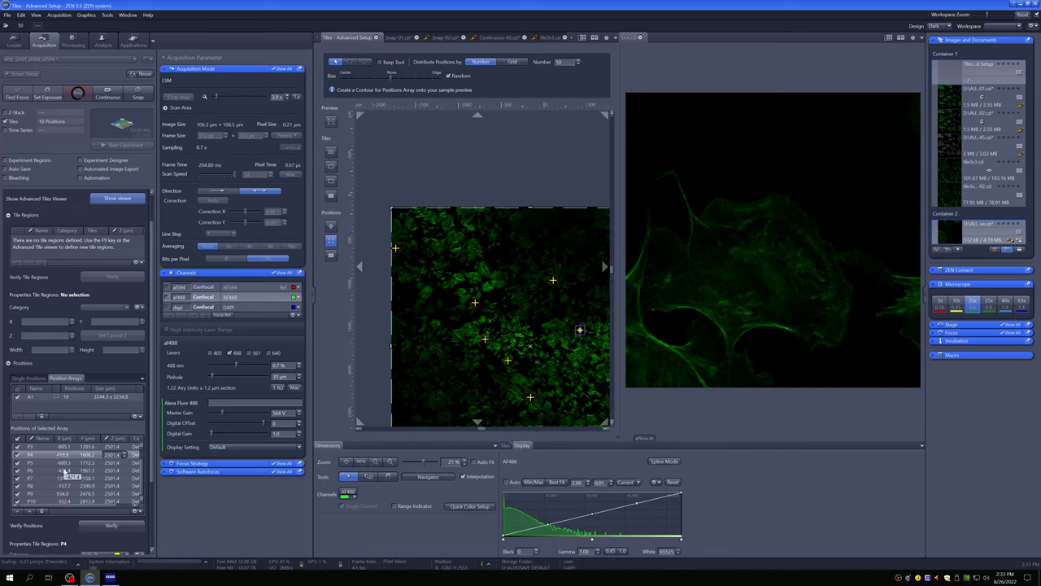
pyautogui.click(64, 463)
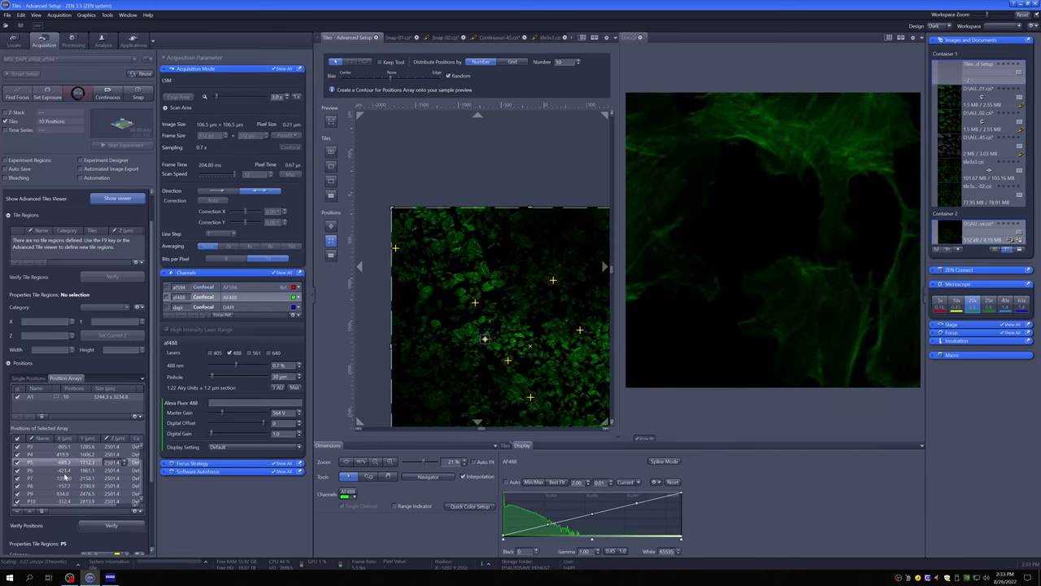
pyautogui.click(65, 471)
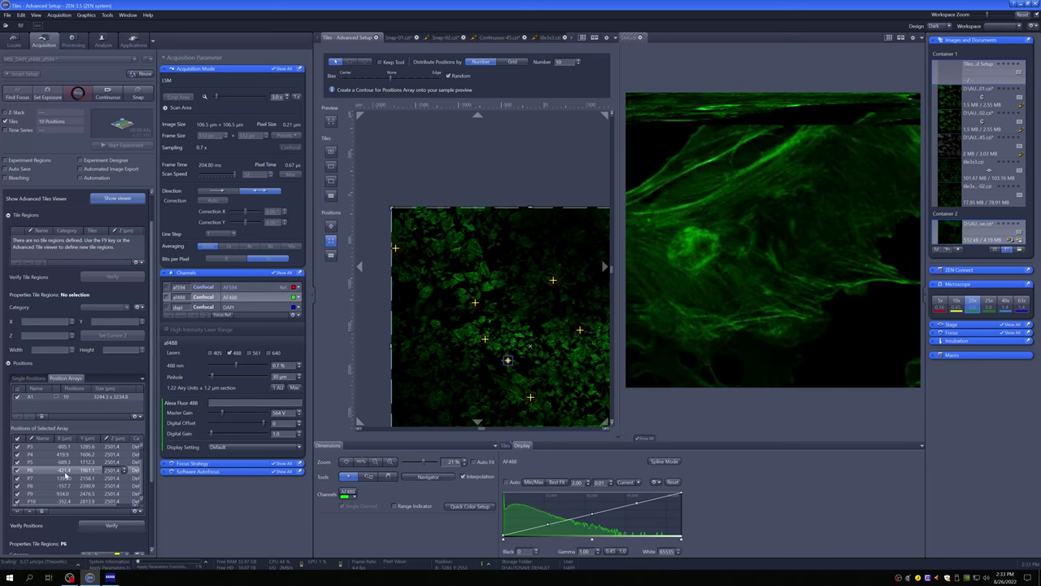
pyautogui.click(65, 479)
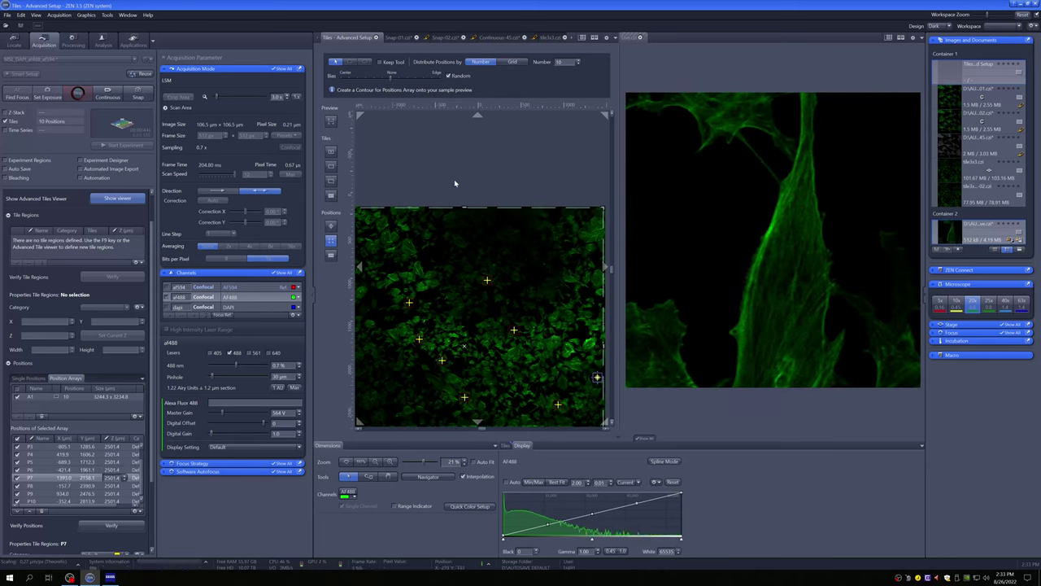
pyautogui.scroll(-2, 453, 183)
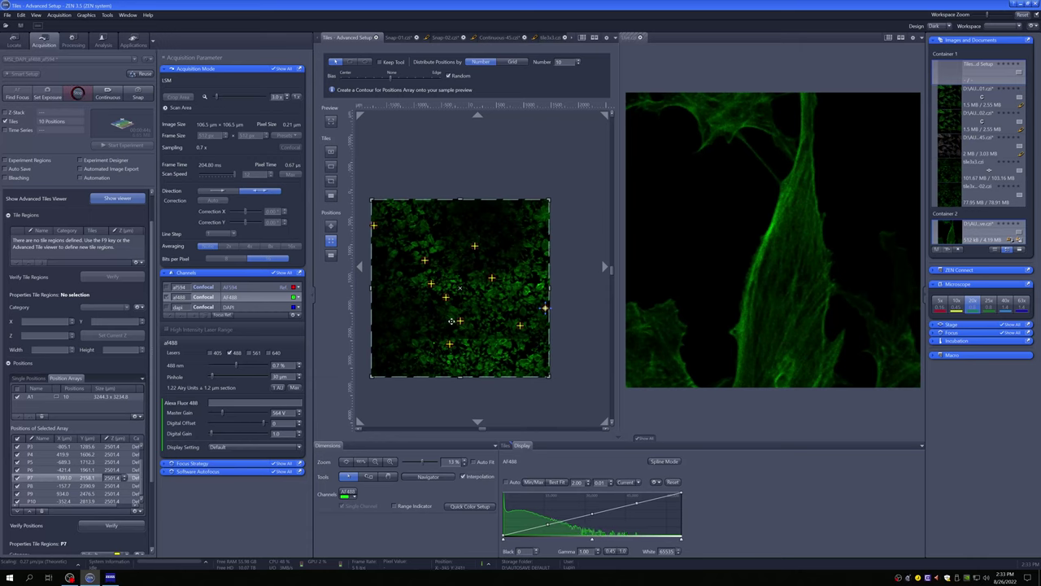
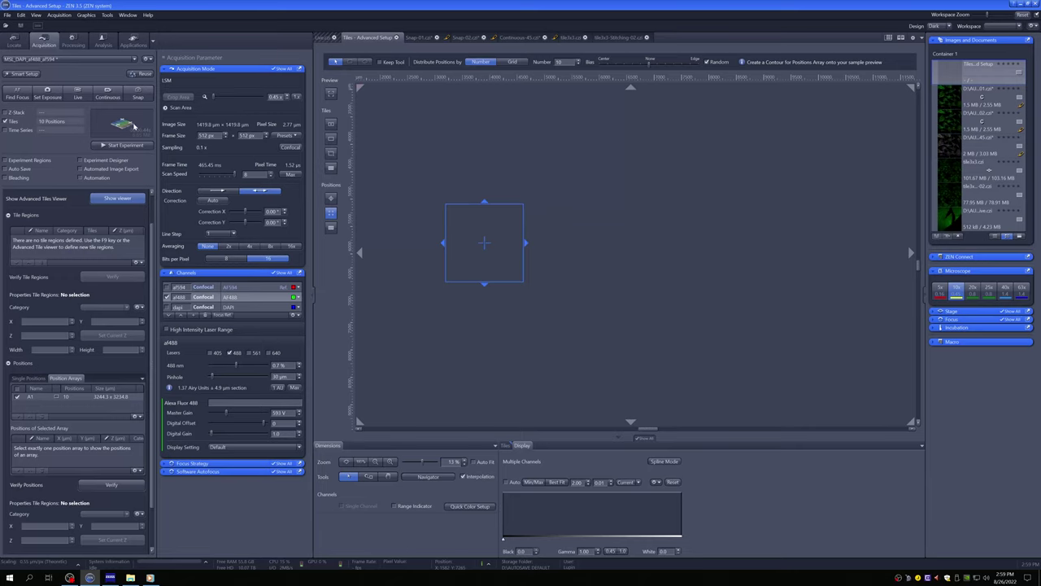
# Step: View the tissue at the current stage position in a brief live scan, and delete the 10-position array A1
pyautogui.click(78, 93)
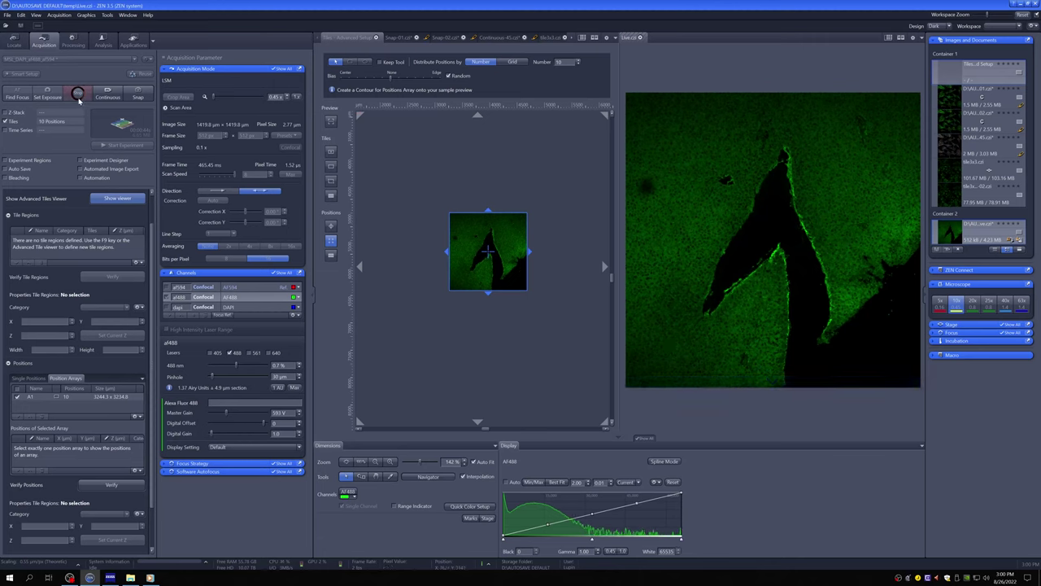
pyautogui.click(77, 96)
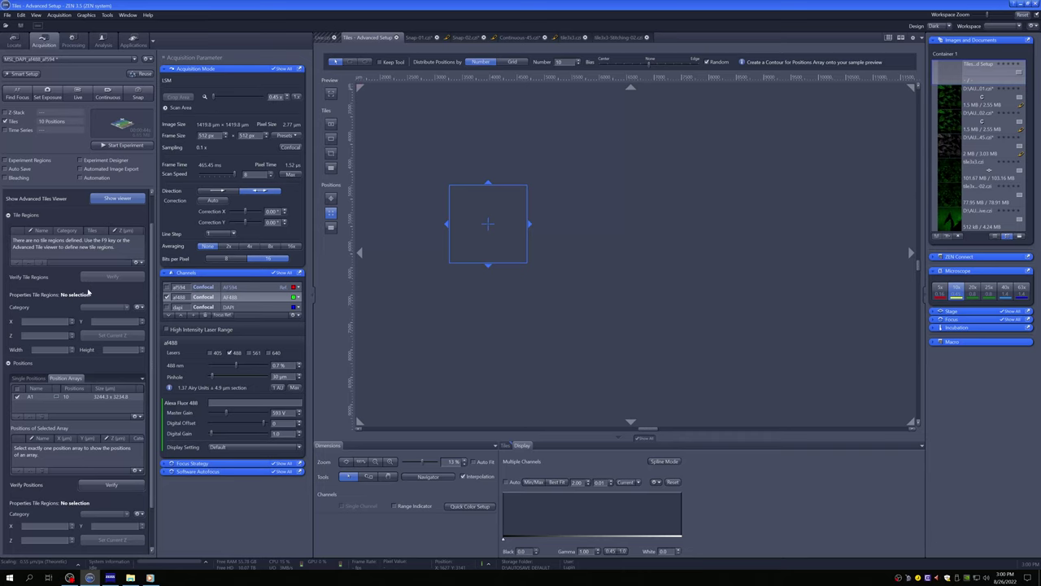
pyautogui.click(87, 397)
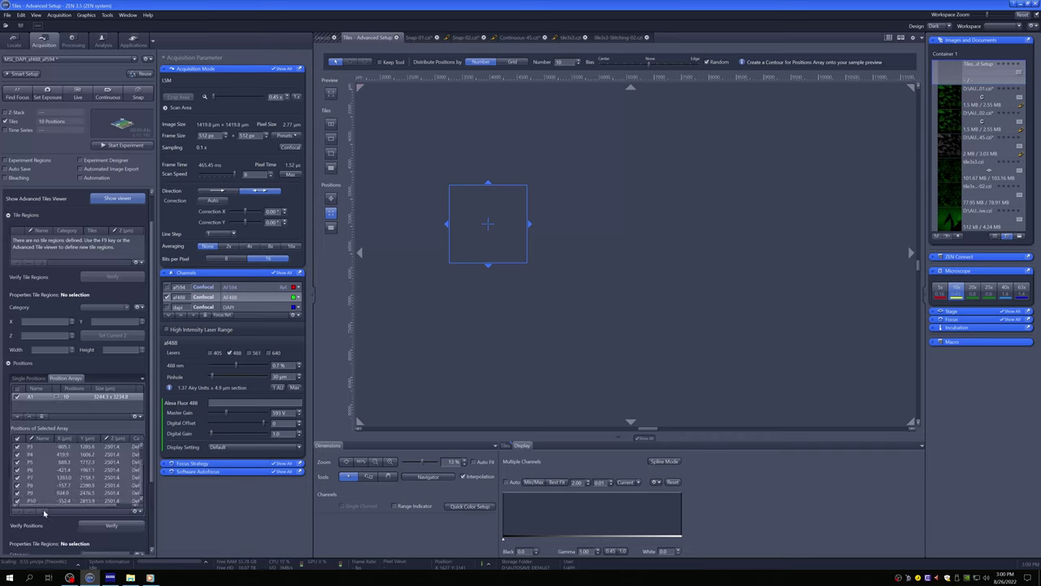
pyautogui.click(41, 417)
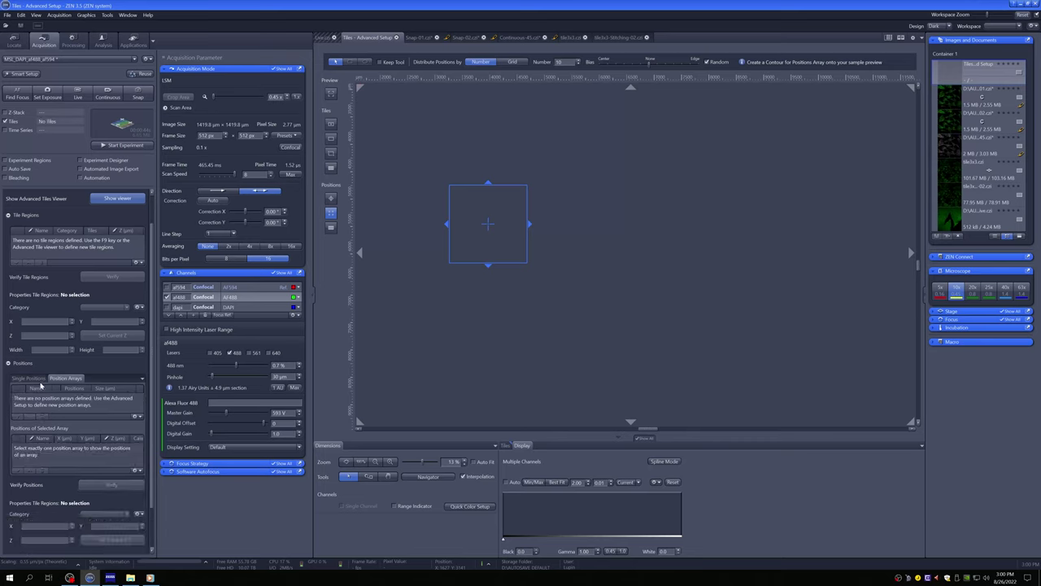
pyautogui.click(29, 379)
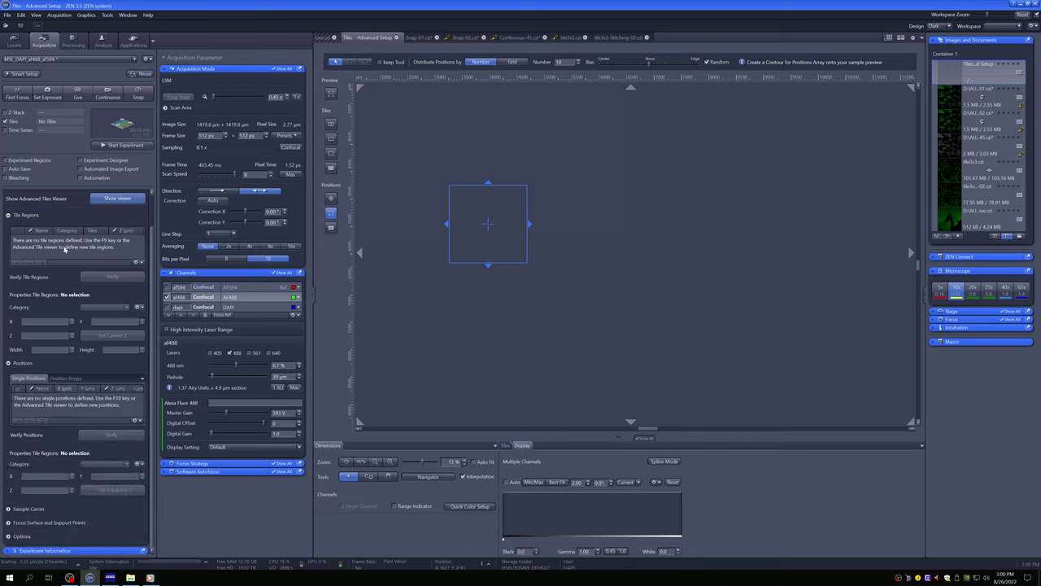
# Step: Add a 5 x 5 tile region centred on the current stage position
pyautogui.click(122, 202)
pyautogui.click(331, 124)
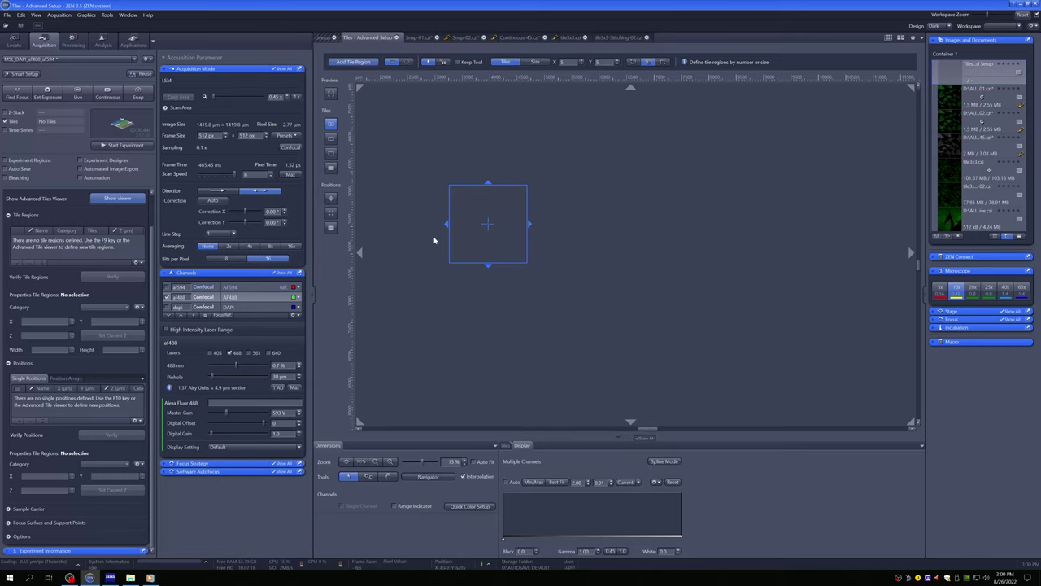
pyautogui.click(371, 61)
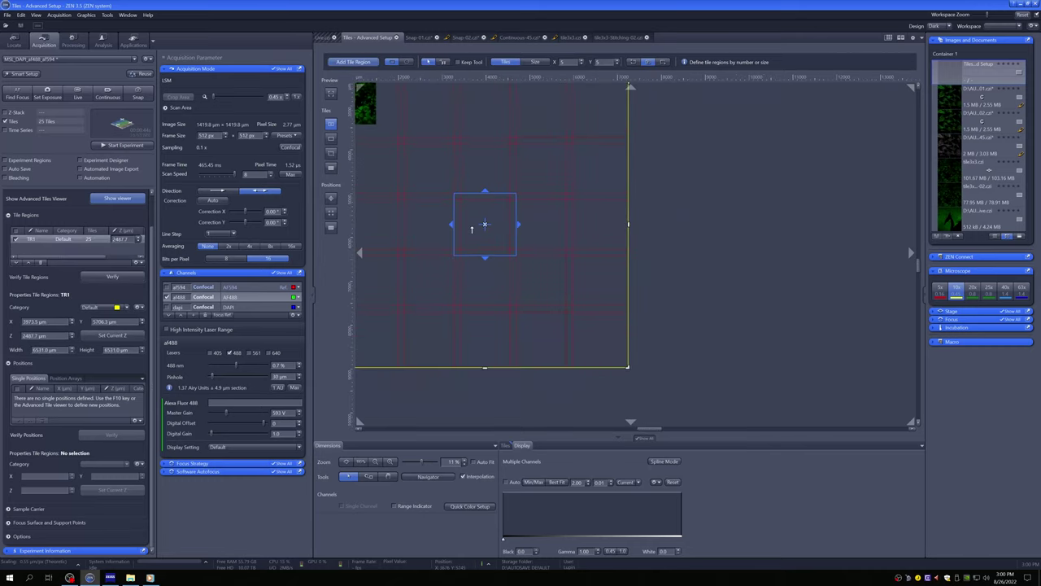
pyautogui.scroll(-1, 472, 230)
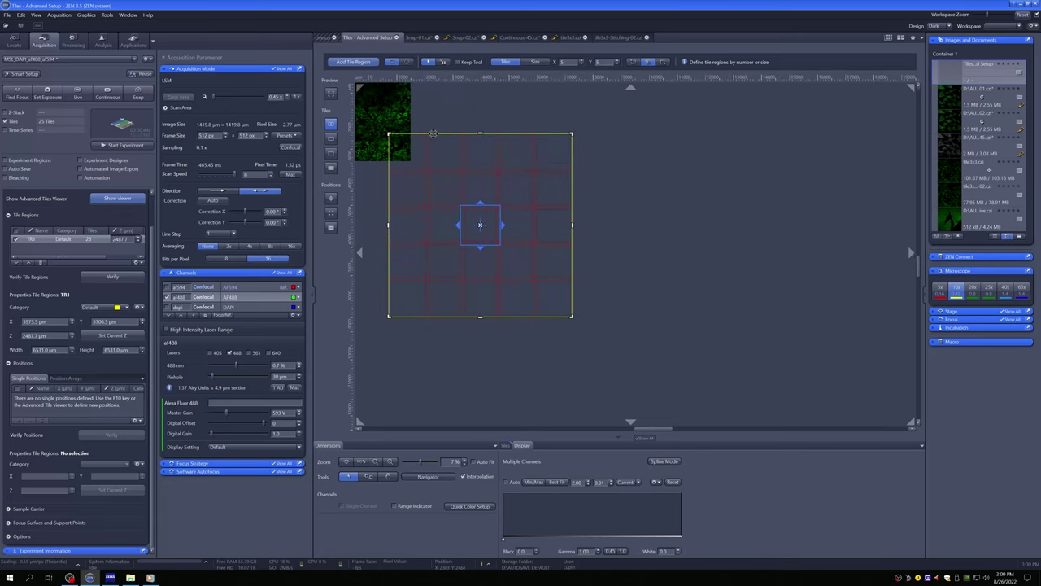
# Step: Start a preview scan of the 5 x 5 region and brighten the image by lowering the display white value to about 13,000
pyautogui.click(331, 95)
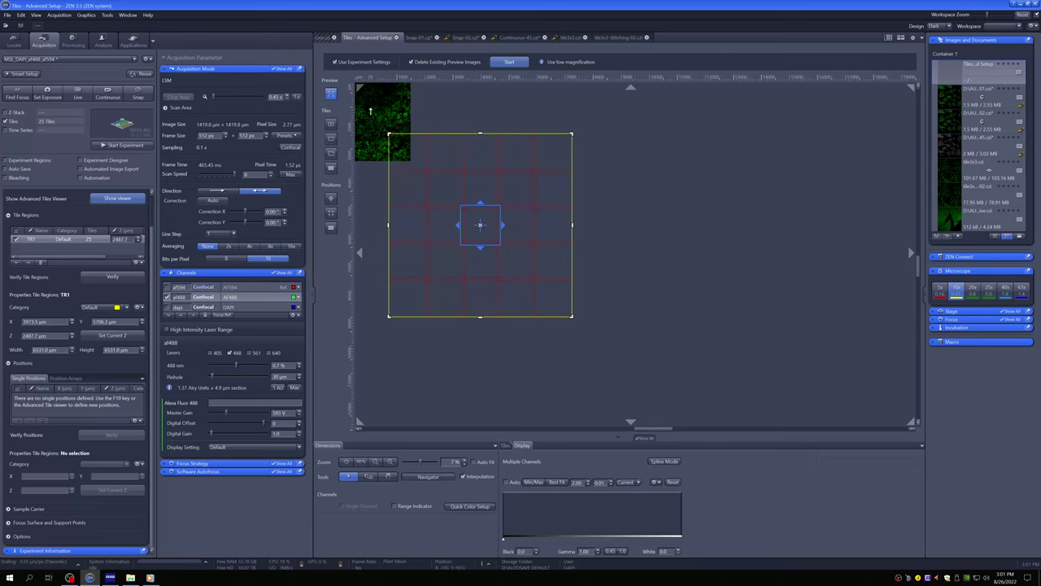
pyautogui.click(510, 64)
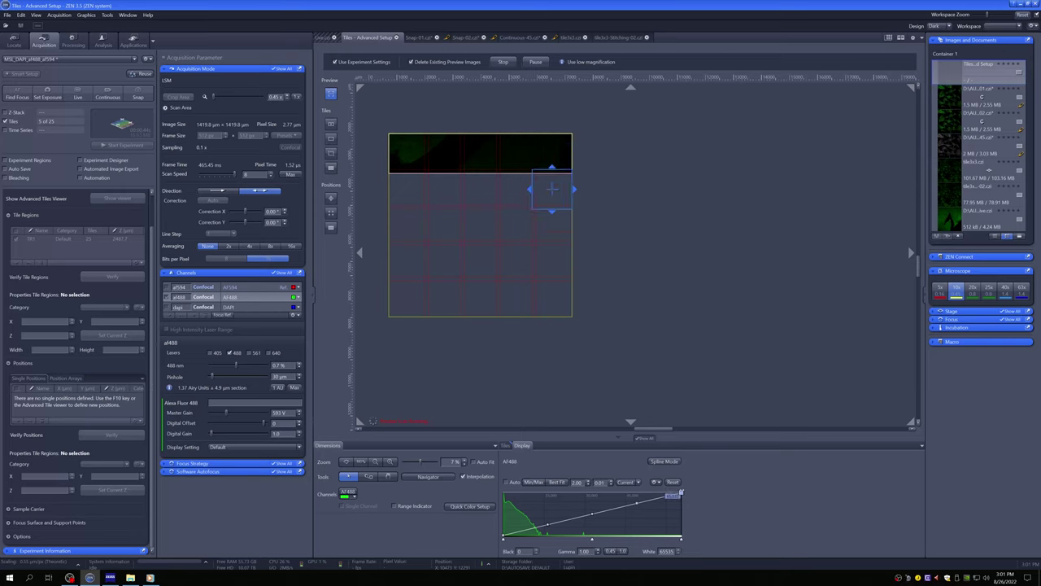
pyautogui.moveTo(681, 493); pyautogui.dragTo(537, 493)
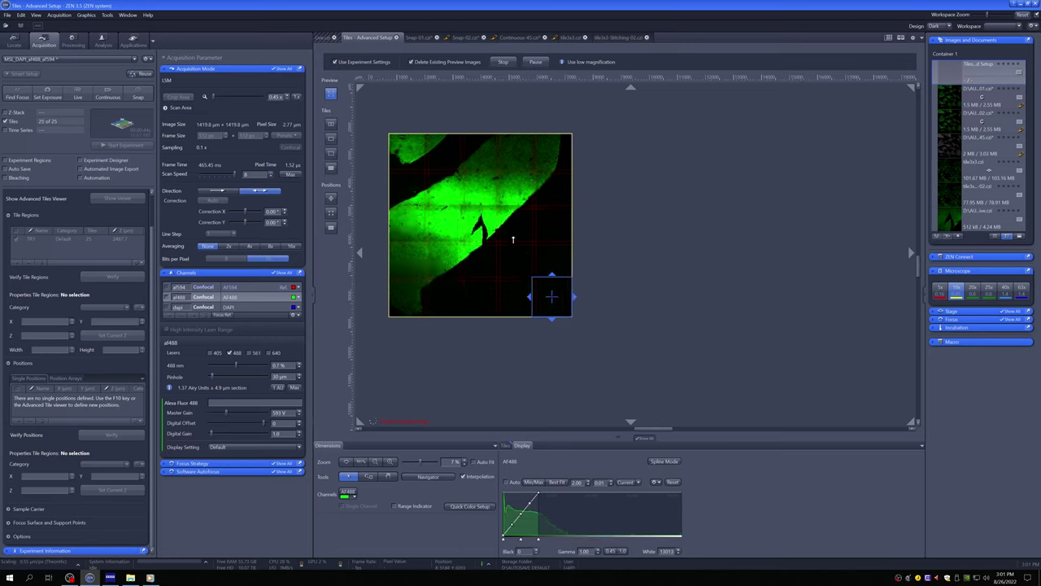
# Step: Examine the torn tissue edge near the centre of the preview up close and reset the display curve to its defaults
pyautogui.click(484, 228)
pyautogui.scroll(5, 483, 226)
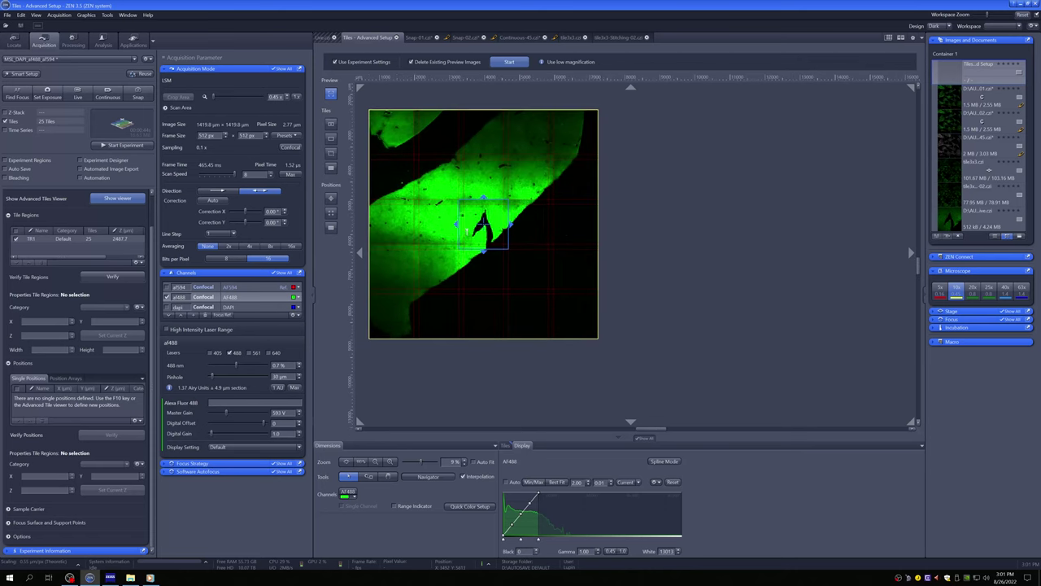
pyautogui.click(674, 482)
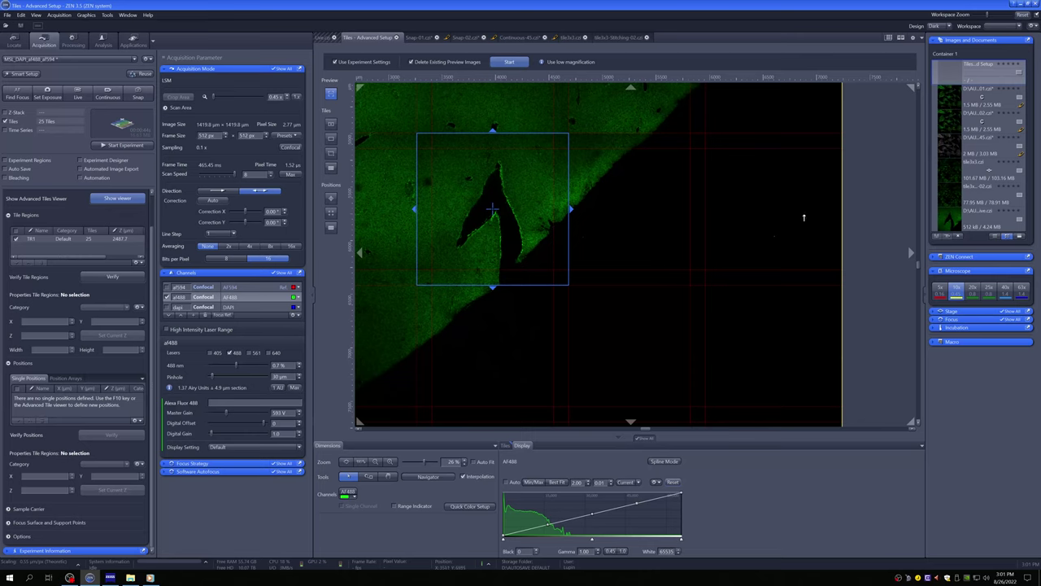
# Step: Switch to the 20x objective and set the scan zoom to 1.0x
pyautogui.click(980, 294)
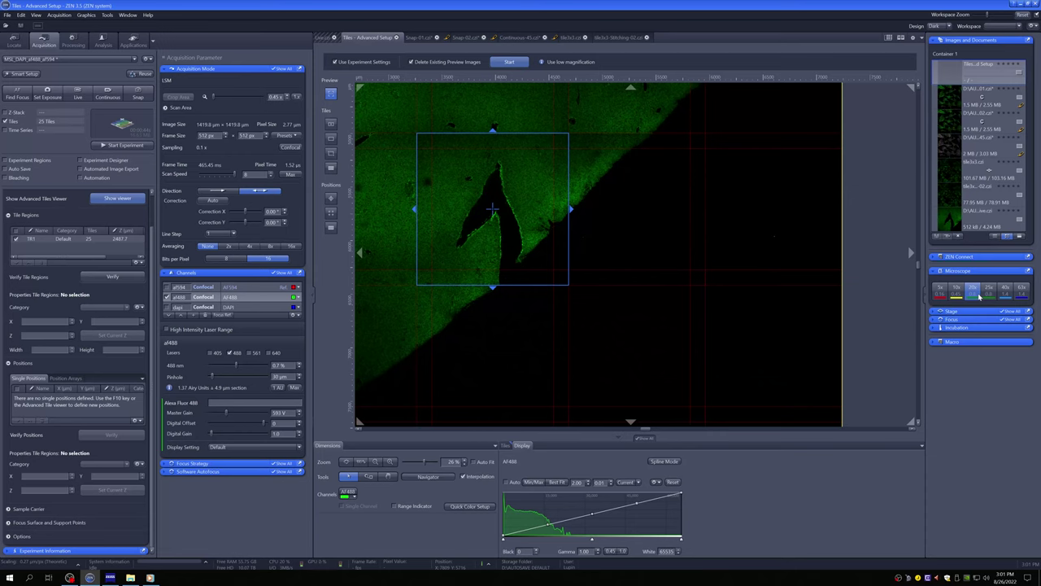
pyautogui.click(299, 98)
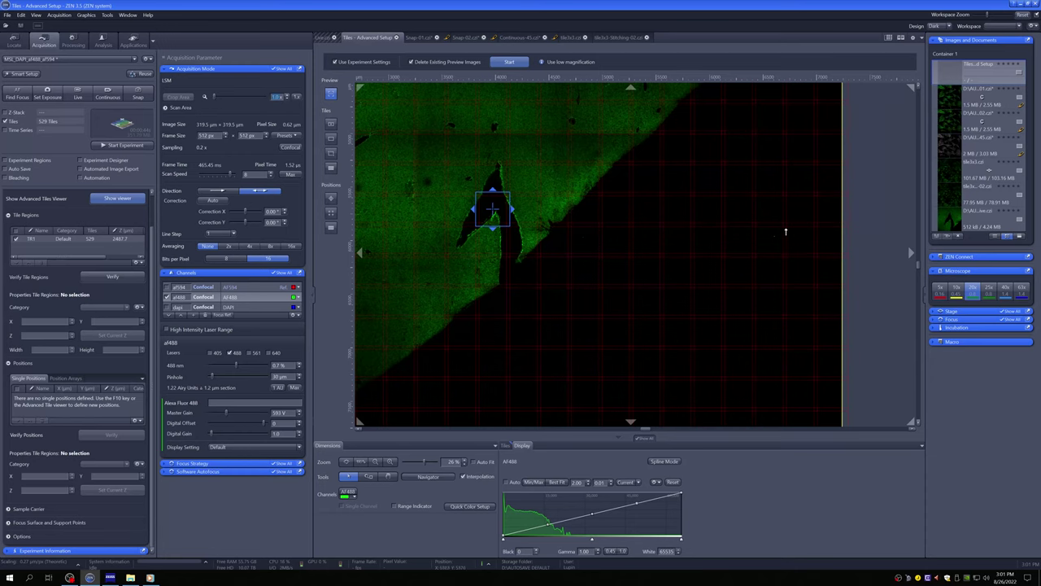
# Step: Delete the existing tile region TR1 that covers the whole overview preview
pyautogui.scroll(-3, 659, 232)
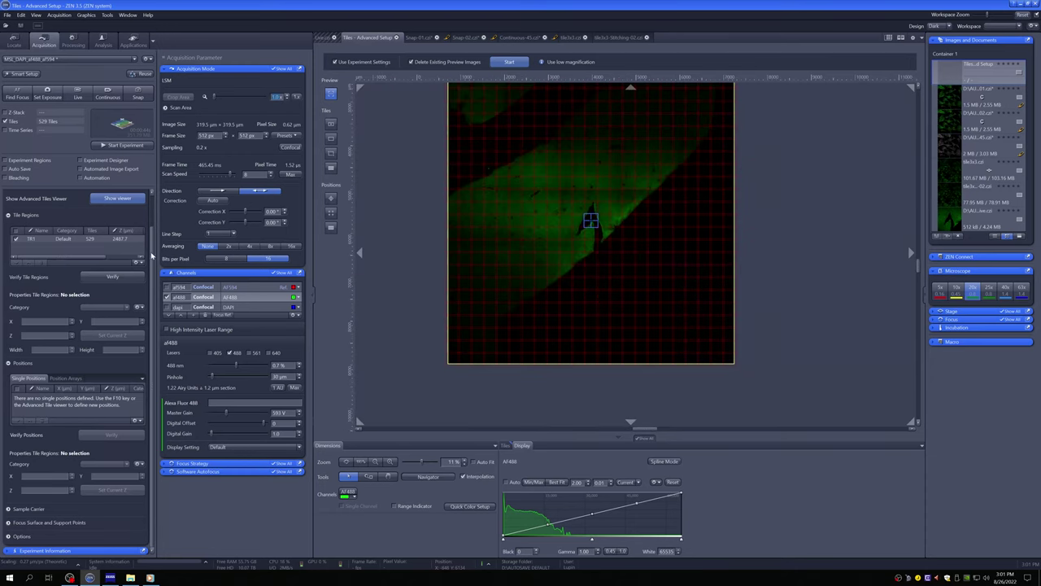
pyautogui.click(48, 239)
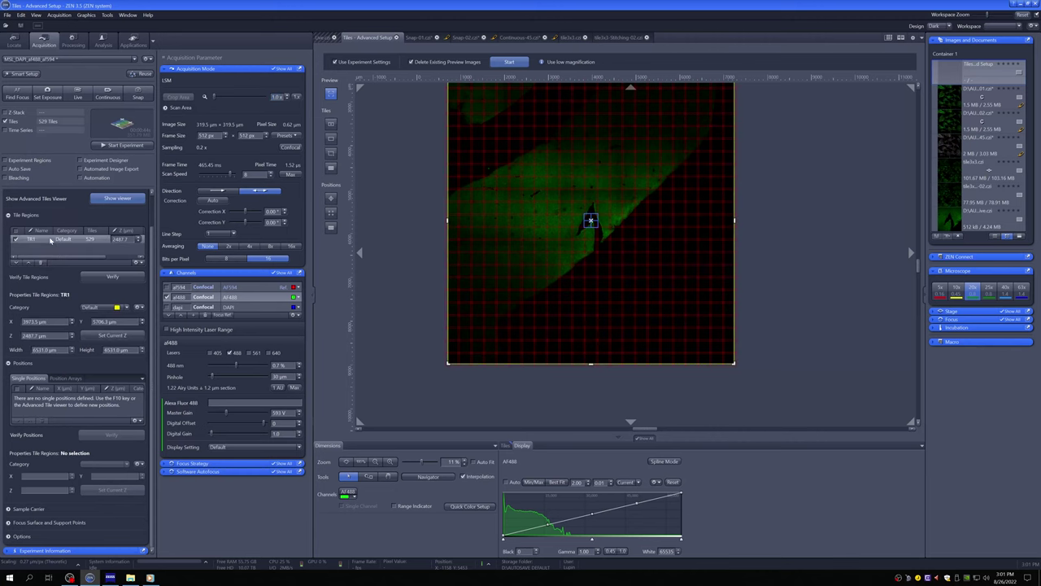
pyautogui.press('Delete')
# Step: Set the scan zoom to 3.0x for the 20x objective
pyautogui.scroll(3, 603, 213)
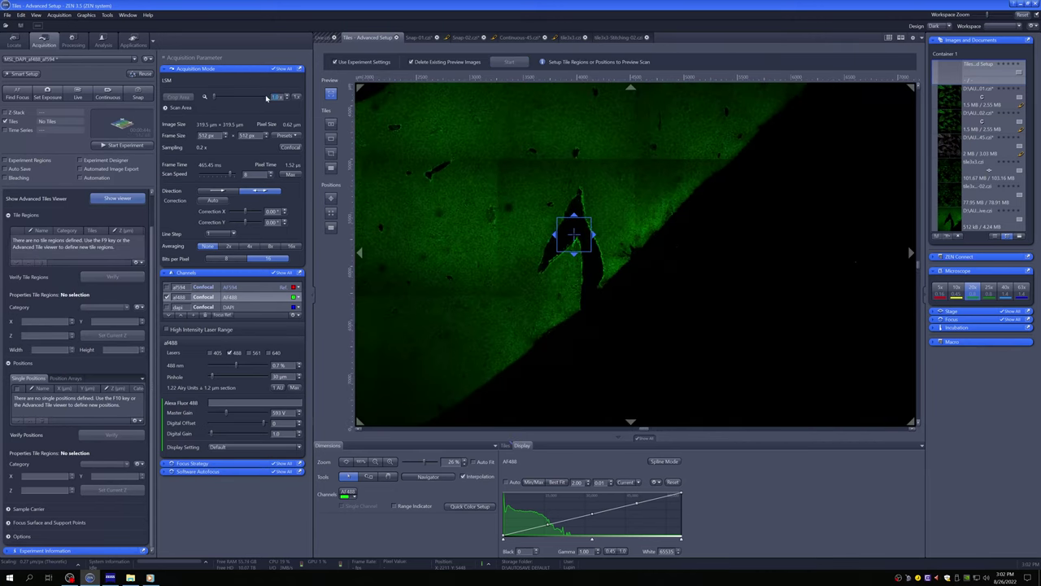
pyautogui.write('3')
pyautogui.press('Return')
# Step: View the tissue beside the tear live, lower the AF488 master gain to about 534 V, and stop the live scan
pyautogui.click(542, 235)
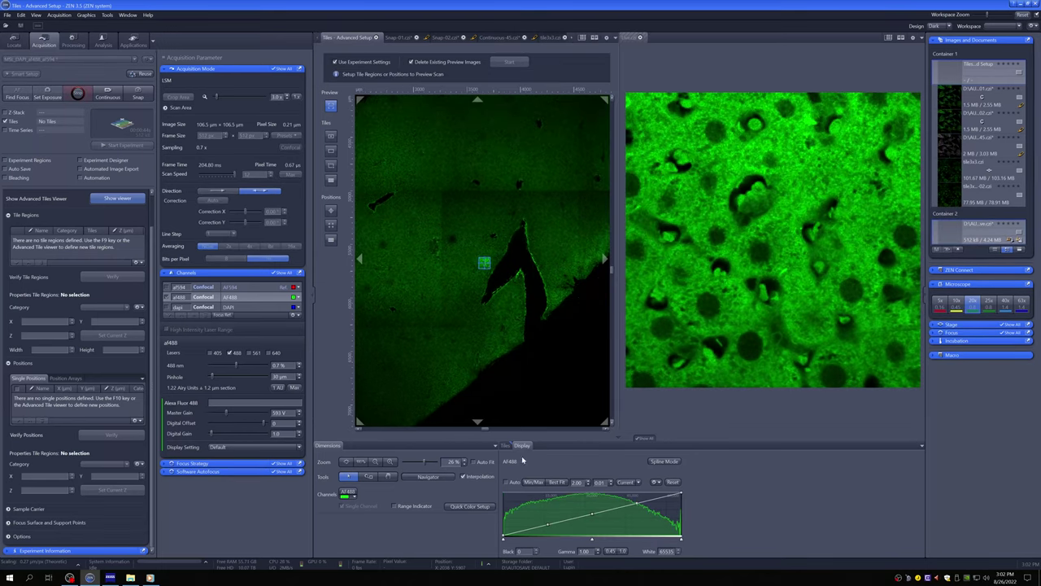
pyautogui.moveTo(226, 411); pyautogui.dragTo(217, 416)
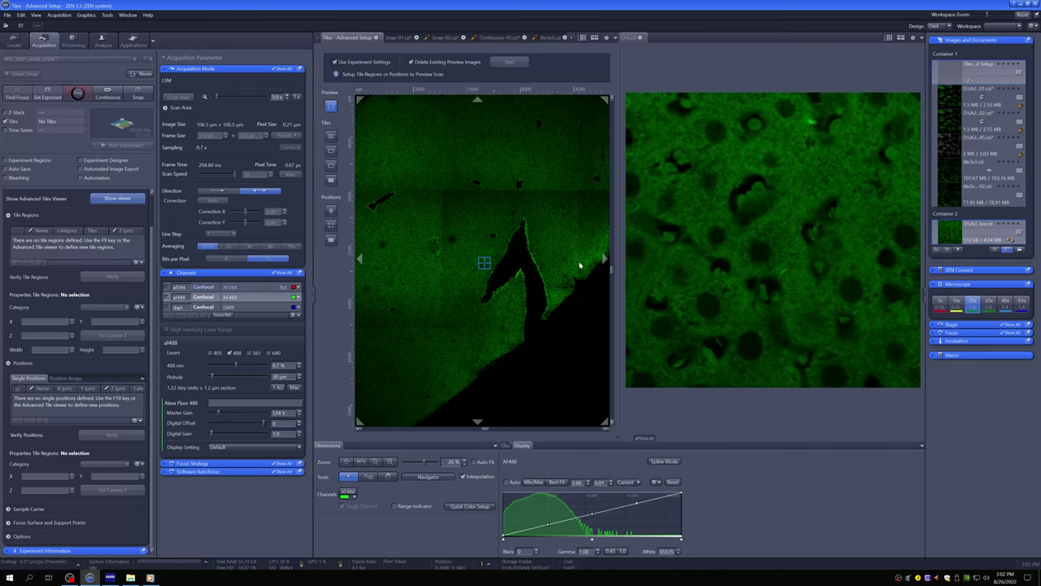
pyautogui.click(82, 93)
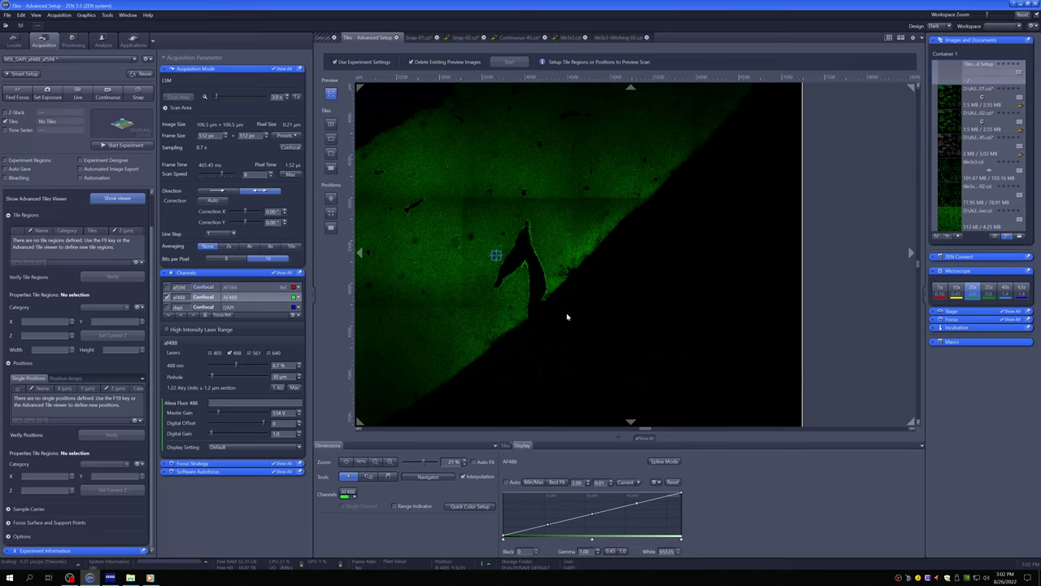
# Step: Draw a rectangular tile region of about 913 x 1340 µm around the tear, and delete it
pyautogui.click(331, 140)
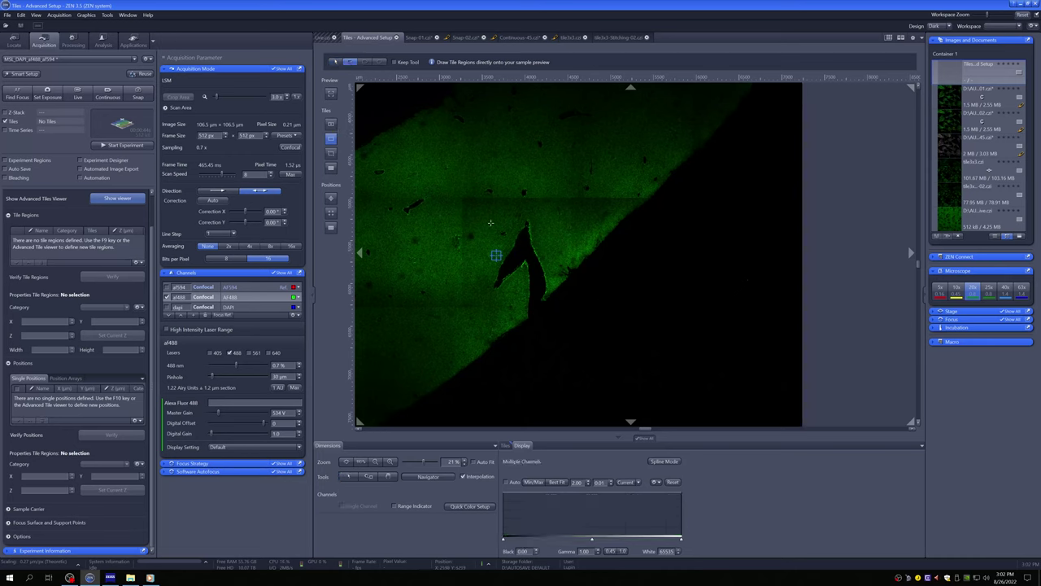
pyautogui.moveTo(483, 214)
pyautogui.mouseDown()
pyautogui.moveTo(545, 284)
pyautogui.moveTo(562, 329)
pyautogui.mouseUp()
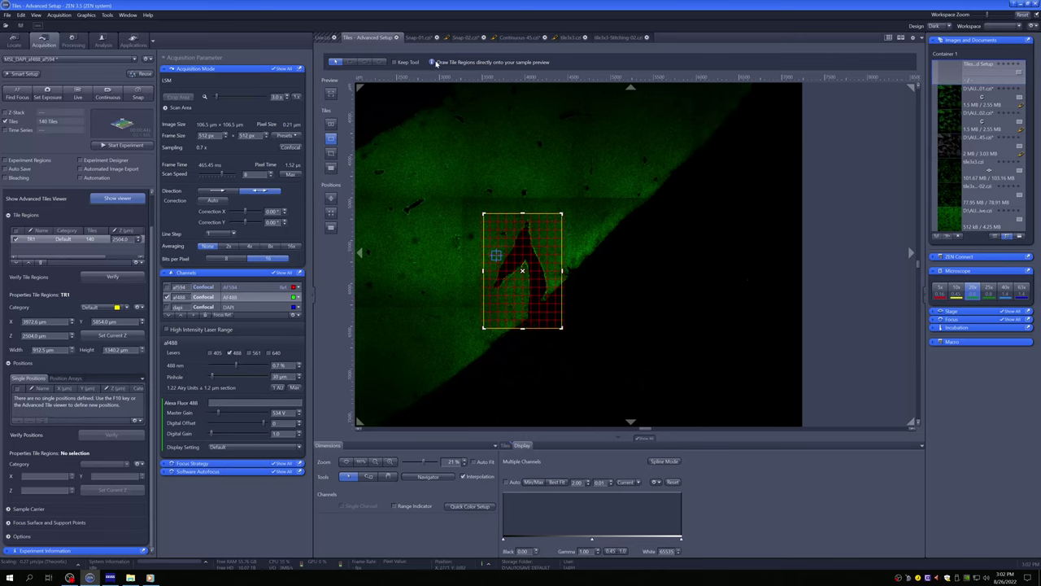
pyautogui.click(46, 266)
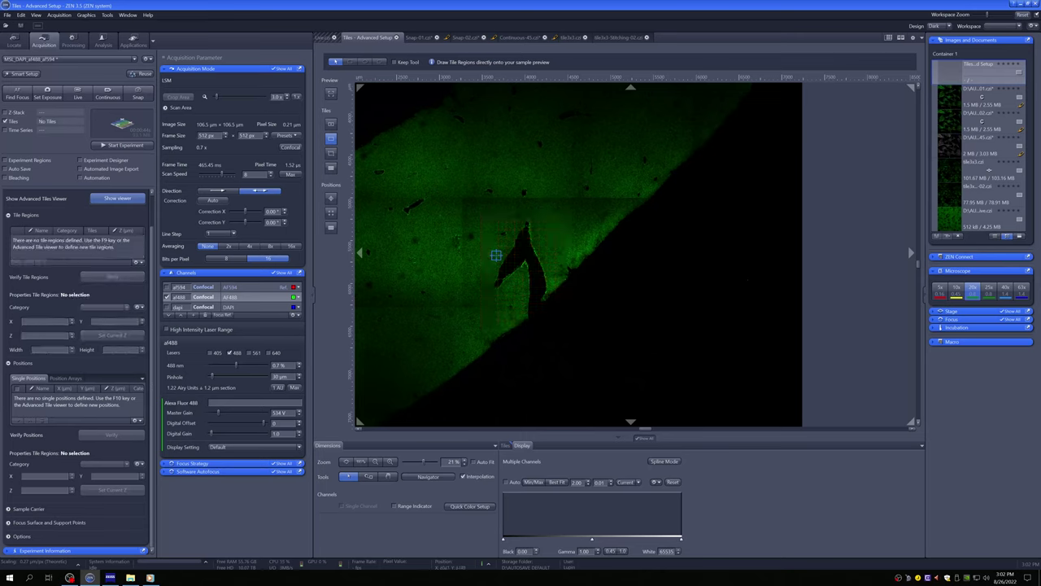
# Step: Build a tile region from four stage marker positions at the outer ends of the tear, and delete it
pyautogui.doubleClick(528, 221)
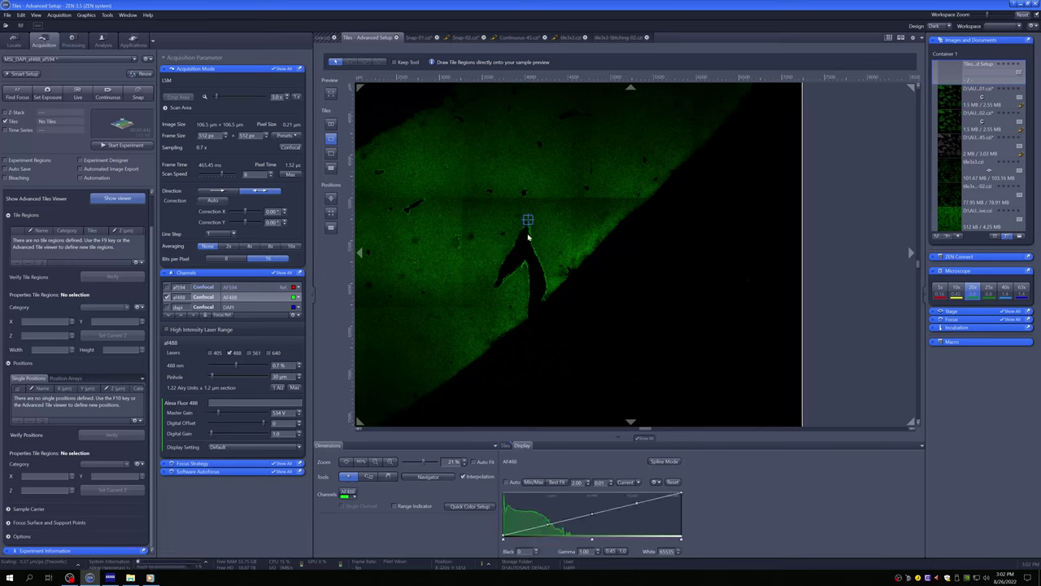
pyautogui.click(331, 153)
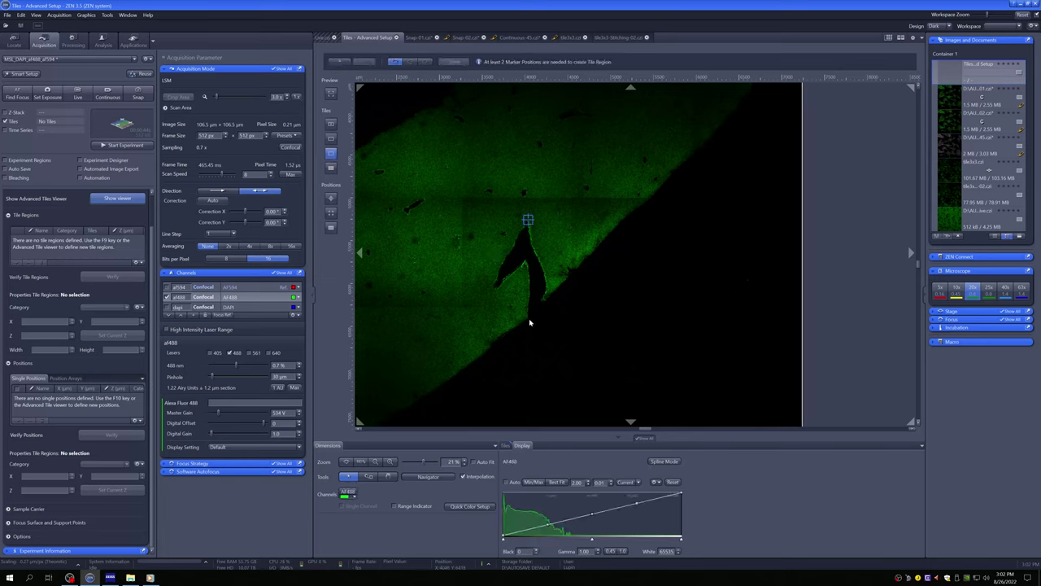
pyautogui.doubleClick(494, 288)
pyautogui.doubleClick(528, 221)
pyautogui.click(339, 63)
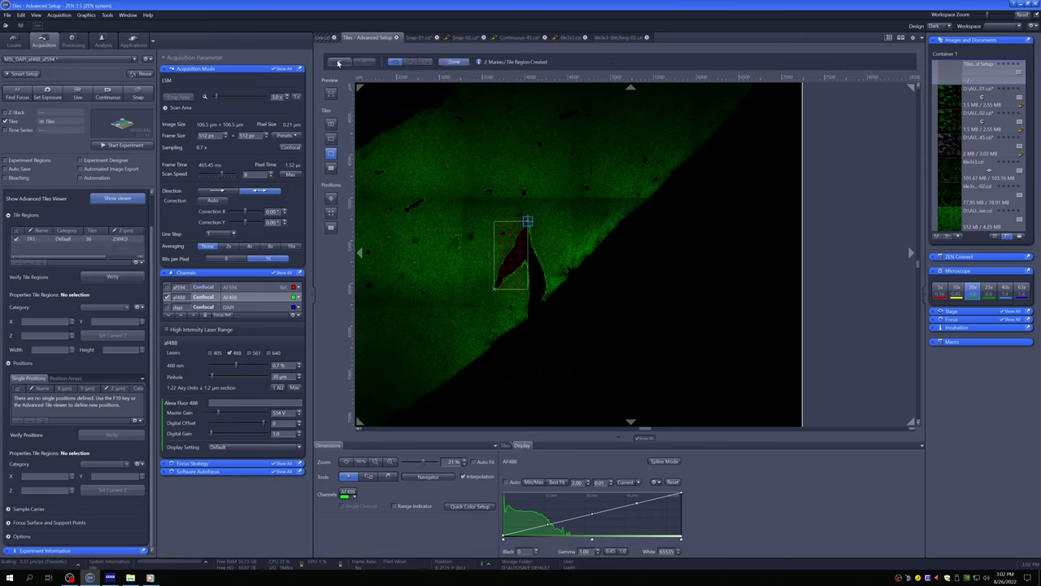
pyautogui.doubleClick(527, 299)
pyautogui.click(540, 298)
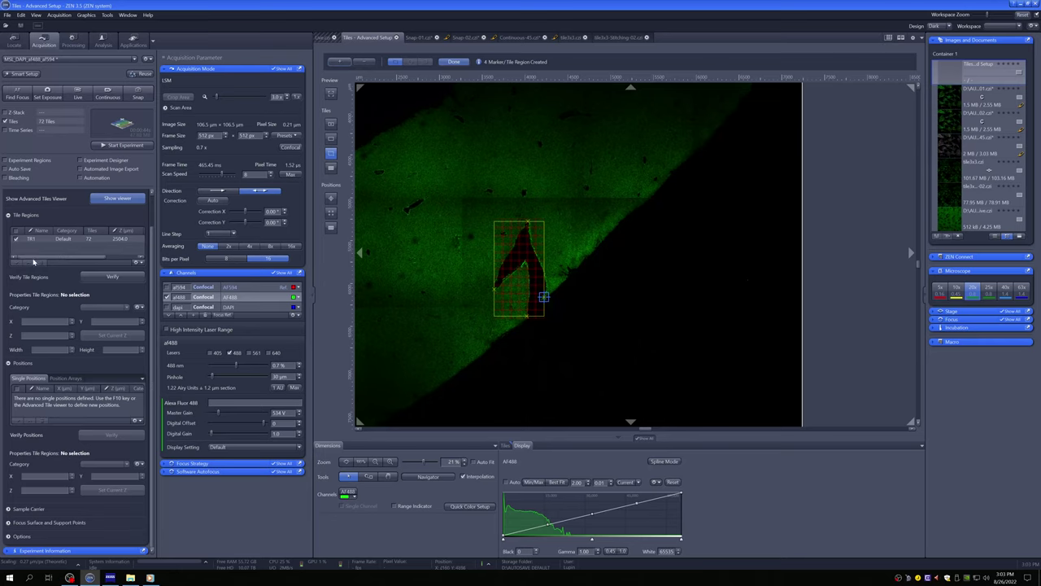
pyautogui.click(98, 240)
pyautogui.press('Delete')
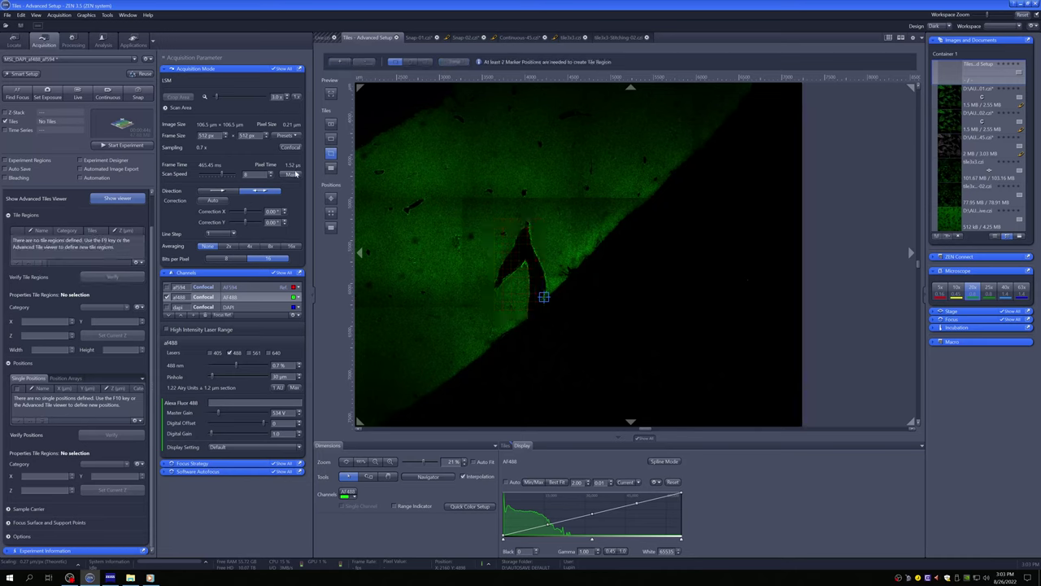
# Step: Draw a rectangular tile region of about 922 x 1438 µm over the tear, and remove it
pyautogui.click(330, 138)
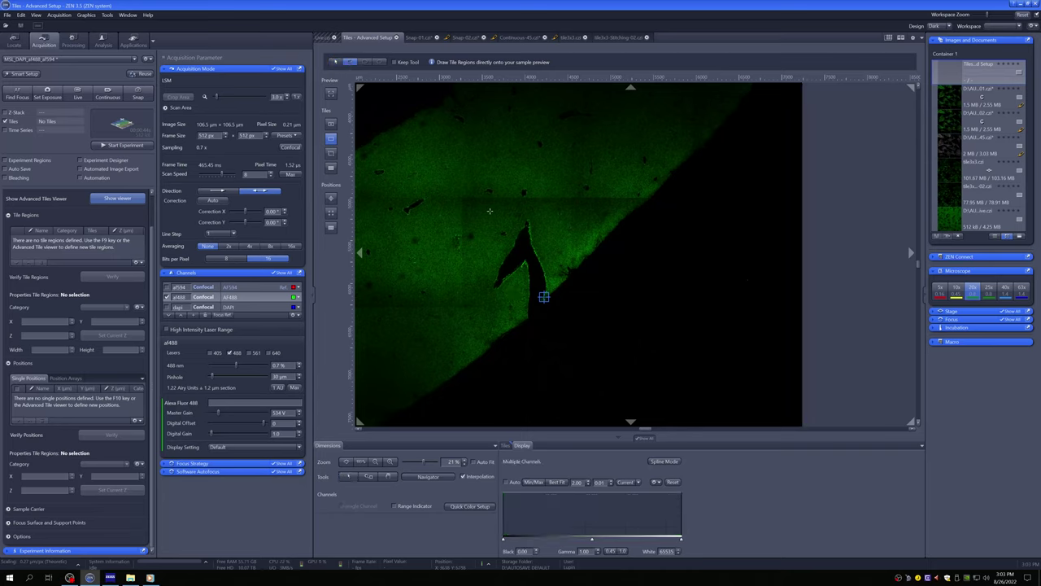
pyautogui.moveTo(485, 210); pyautogui.dragTo(564, 333)
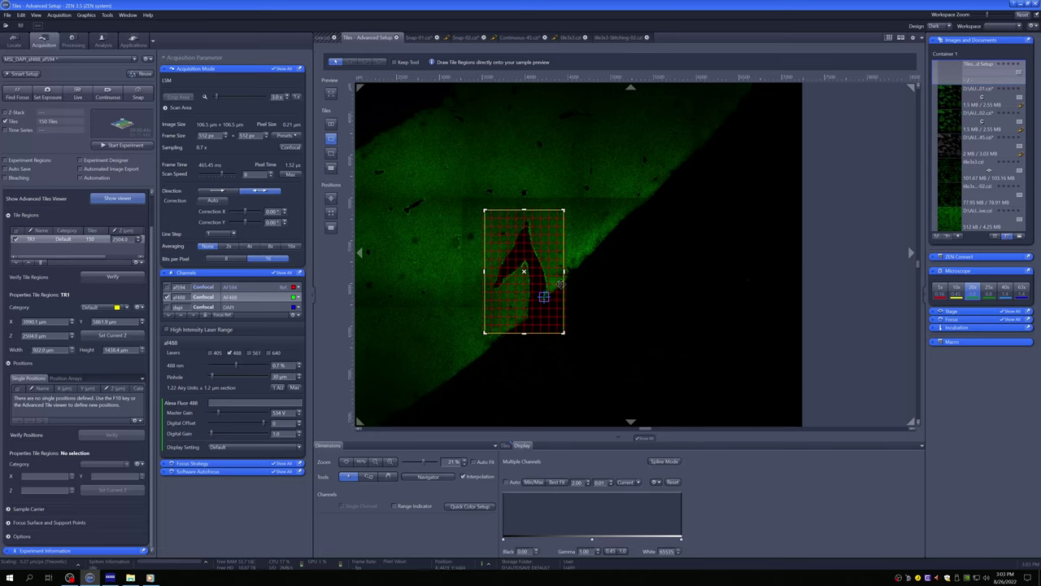
pyautogui.click(41, 262)
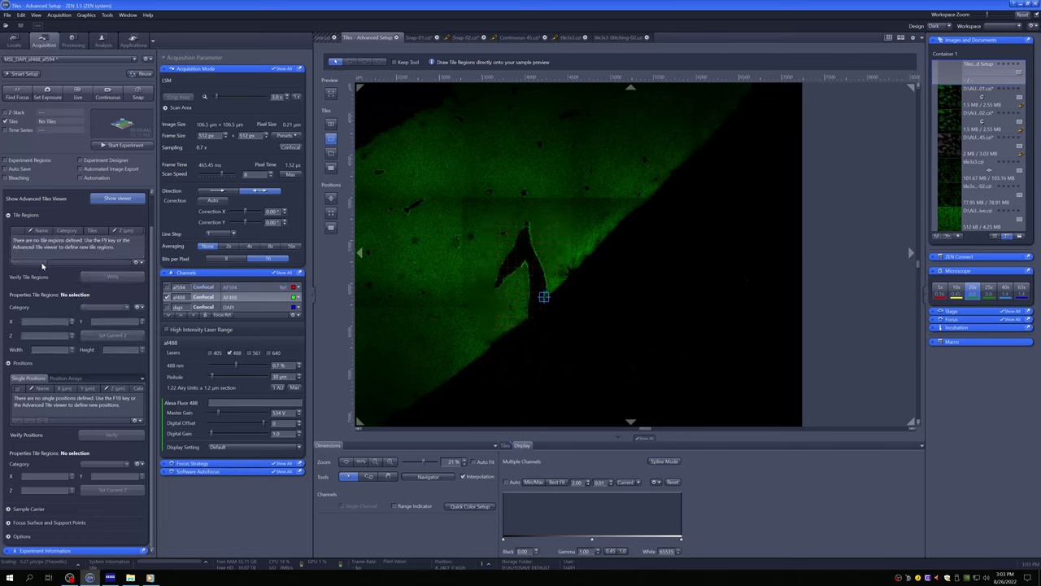
# Step: Trace the tear's outline closely with a polygonal tile region of about 1004 x 1388 µm
pyautogui.click(380, 62)
pyautogui.moveTo(523, 325)
pyautogui.mouseDown()
pyautogui.moveTo(522, 286)
pyautogui.moveTo(491, 295)
pyautogui.moveTo(477, 287)
pyautogui.moveTo(525, 206)
pyautogui.moveTo(543, 211)
pyautogui.moveTo(538, 231)
pyautogui.moveTo(565, 277)
pyautogui.moveTo(523, 325)
pyautogui.mouseUp()
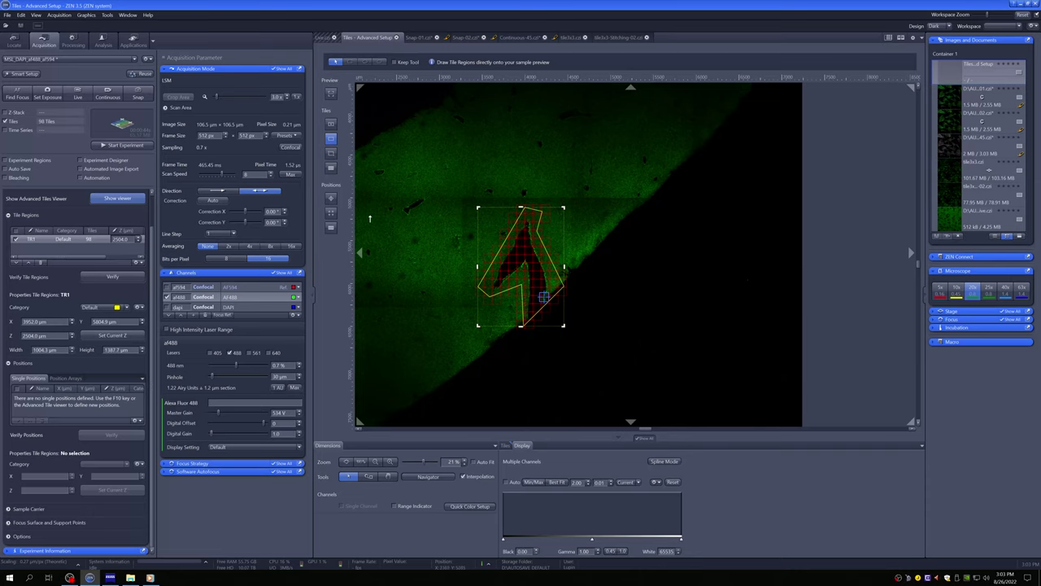
# Step: Add a second, rectangular tile region of about 1054 x 1200 µm on the tissue edge up and to the right of the tear
pyautogui.scroll(-3, 389, 262)
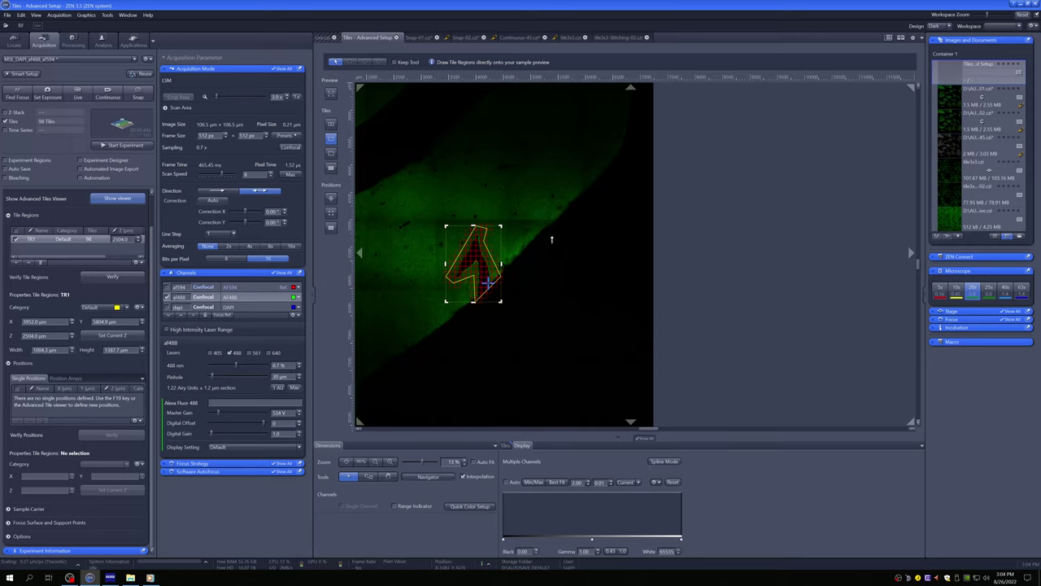
pyautogui.scroll(-1, 455, 279)
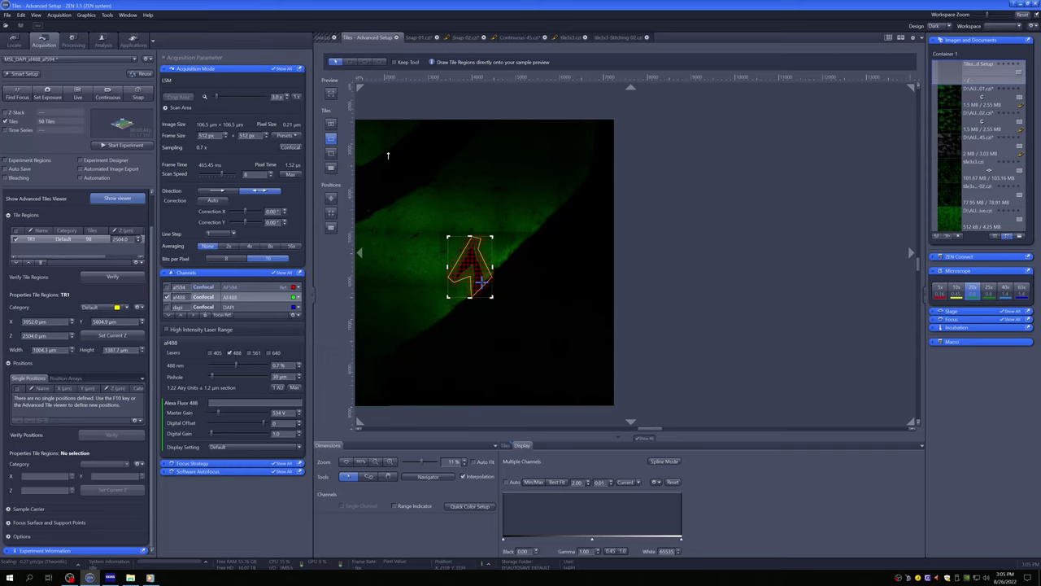
pyautogui.click(350, 62)
pyautogui.moveTo(531, 170); pyautogui.dragTo(576, 207)
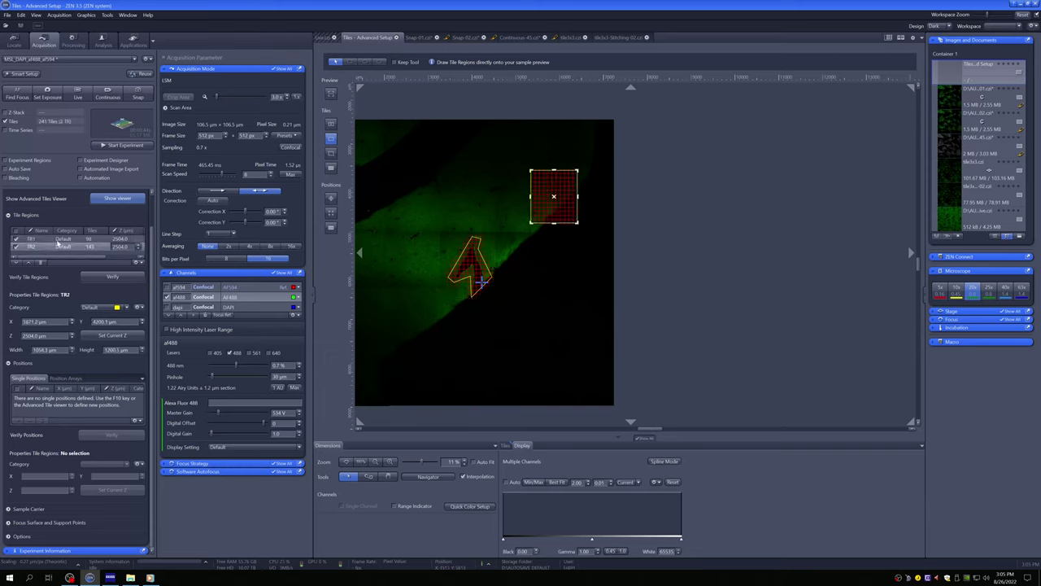
# Step: Add two single positions on the tissue above the tear, at about X 4123, Y 3940 µm and X 4791, Y 4708 µm
pyautogui.click(333, 200)
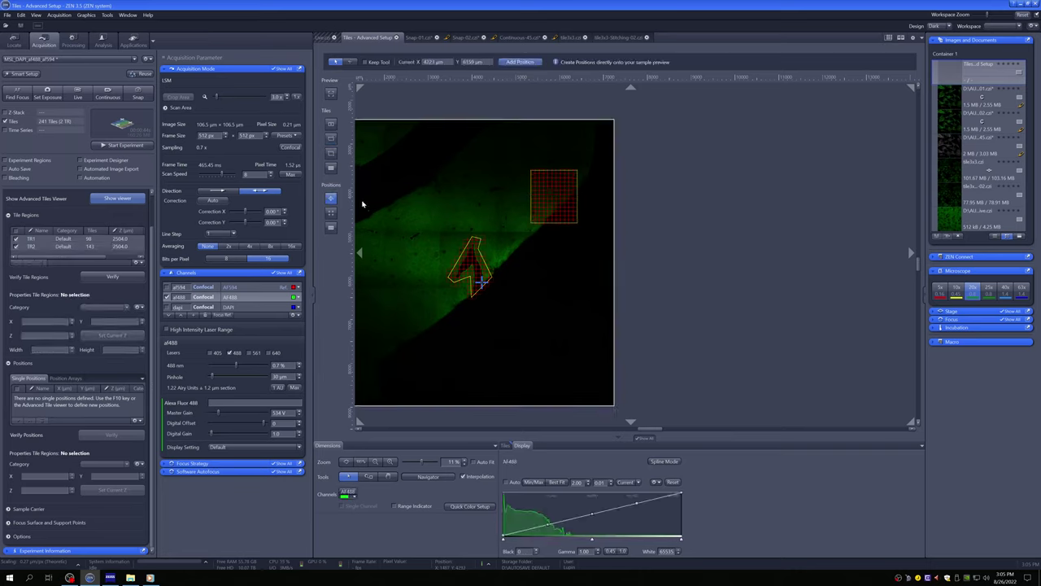
pyautogui.click(477, 185)
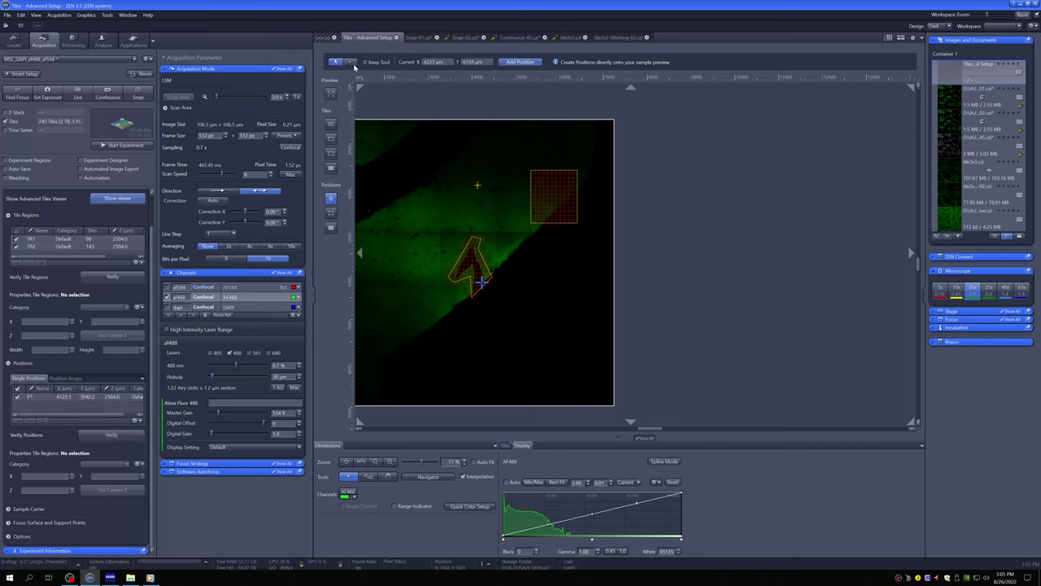
pyautogui.click(506, 218)
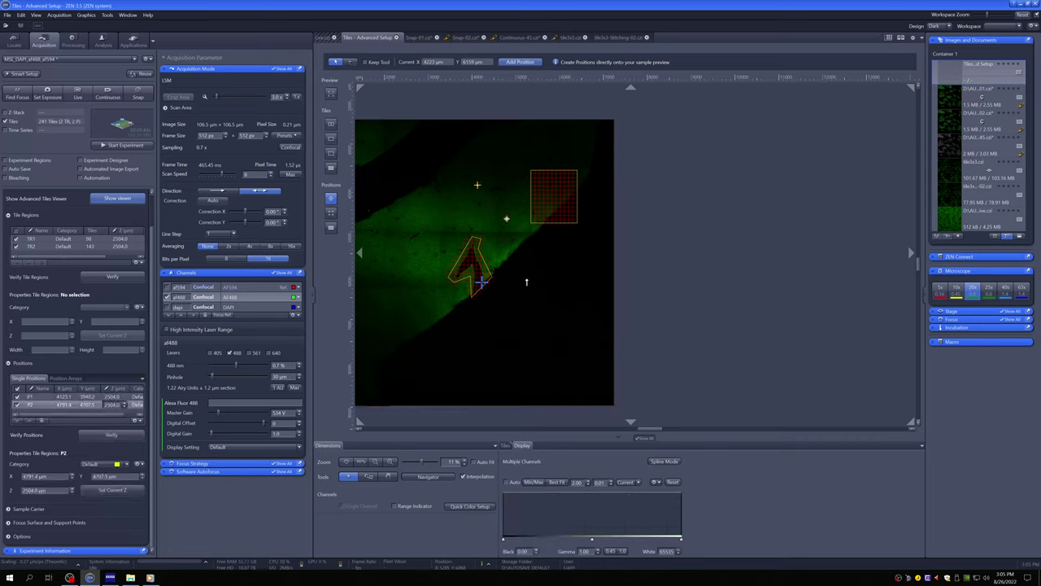